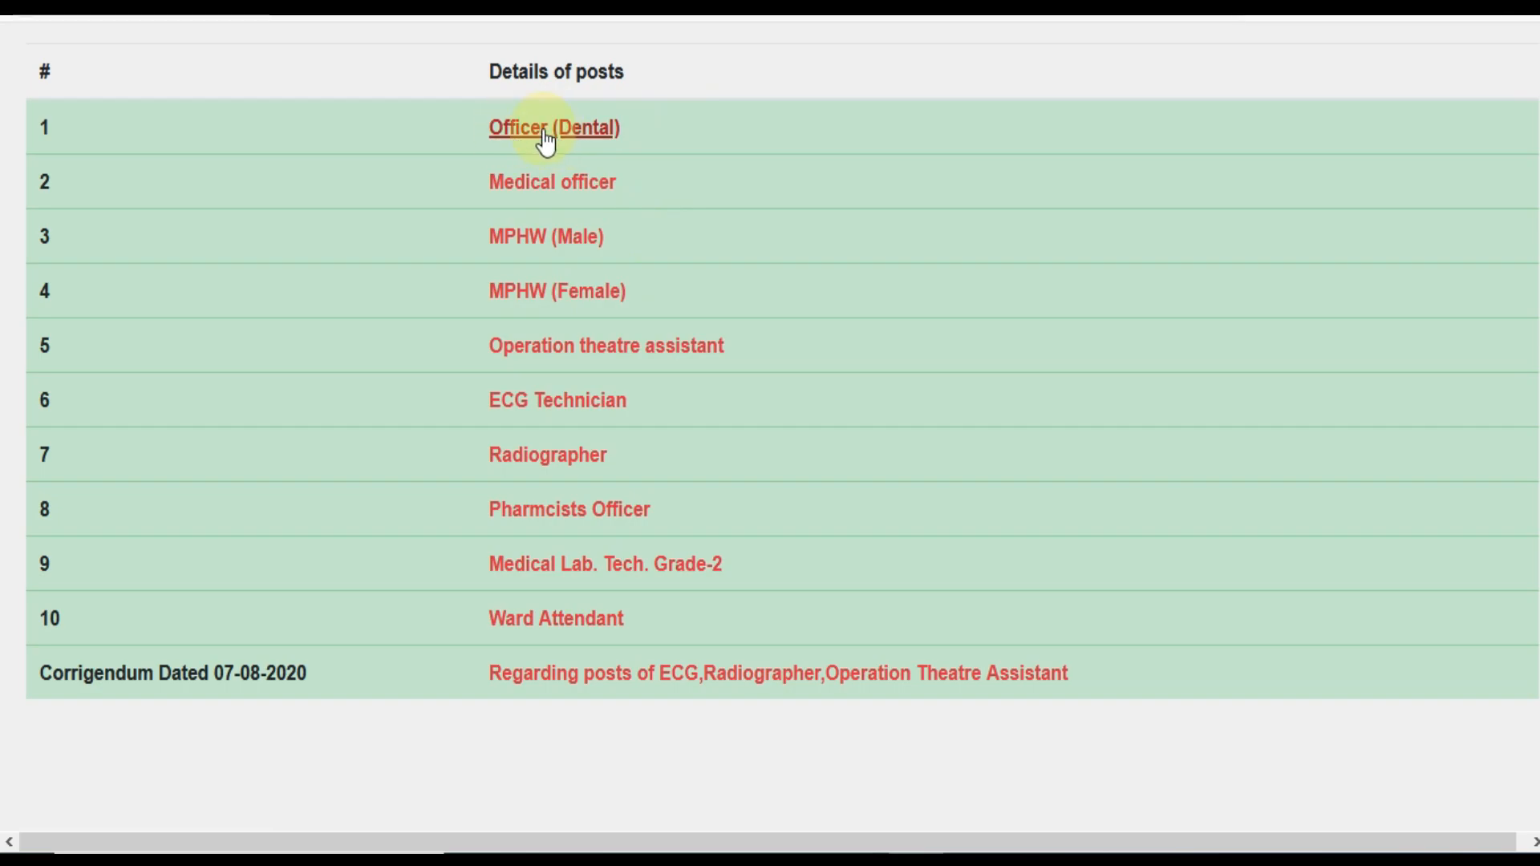
pyautogui.click(546, 133)
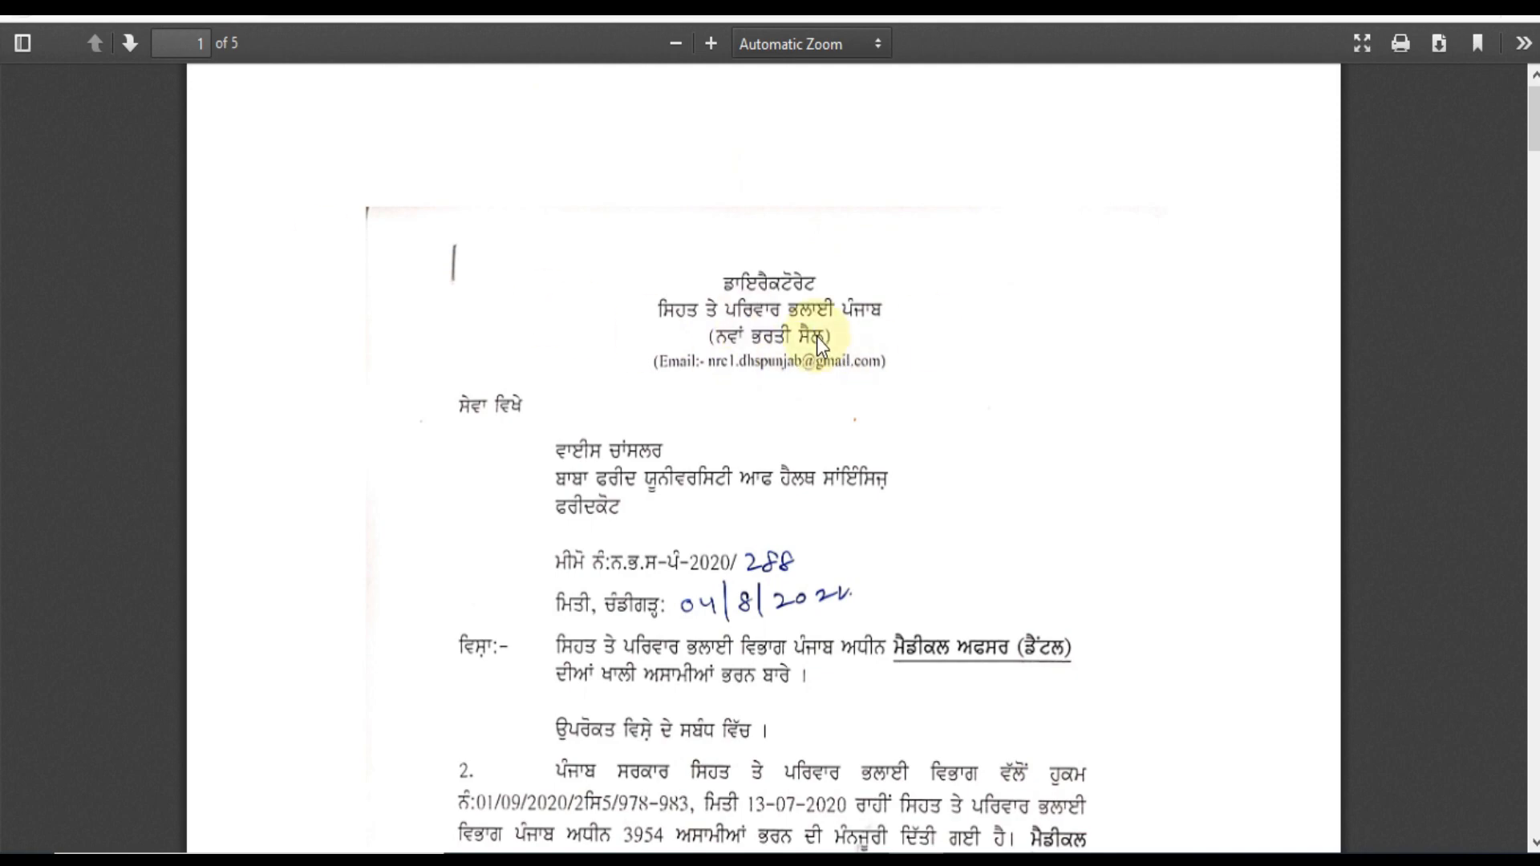
pyautogui.scroll(-10, 927, 391)
pyautogui.scroll(-9, 927, 392)
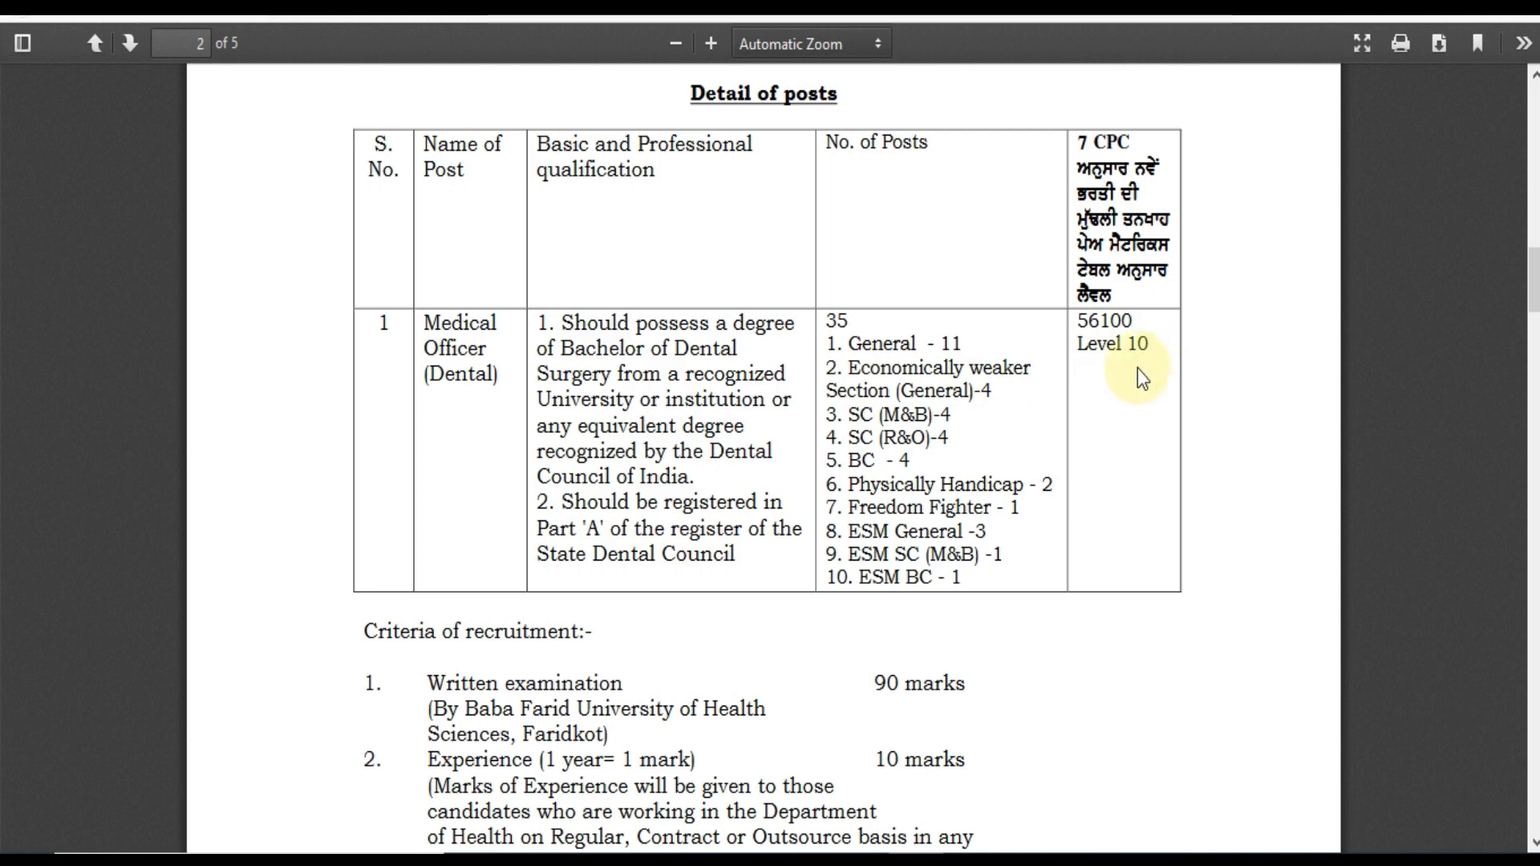
pyautogui.scroll(-3, 1137, 368)
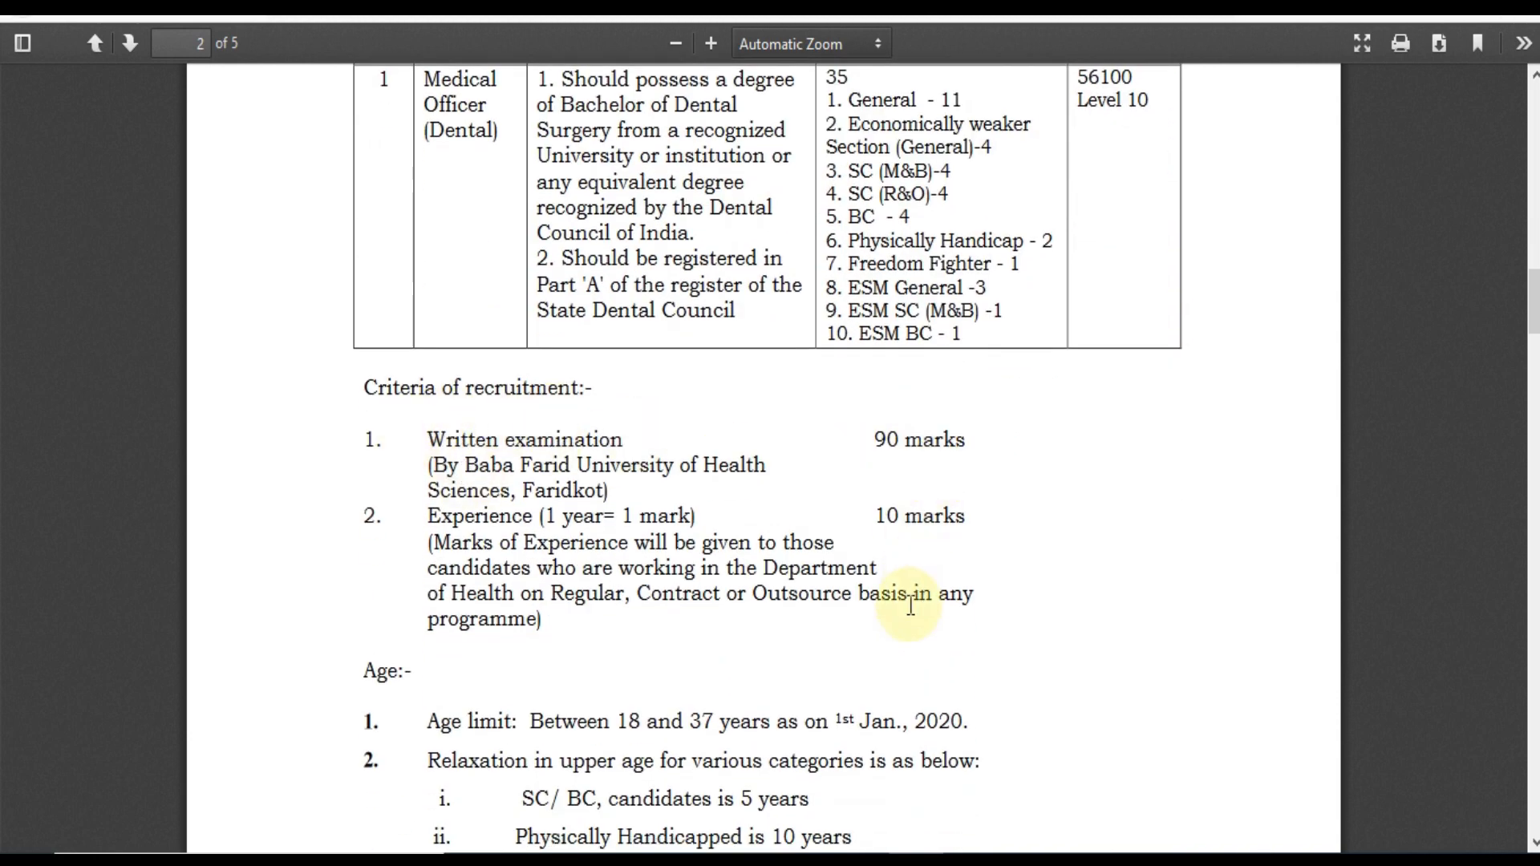
pyautogui.scroll(-1, 626, 602)
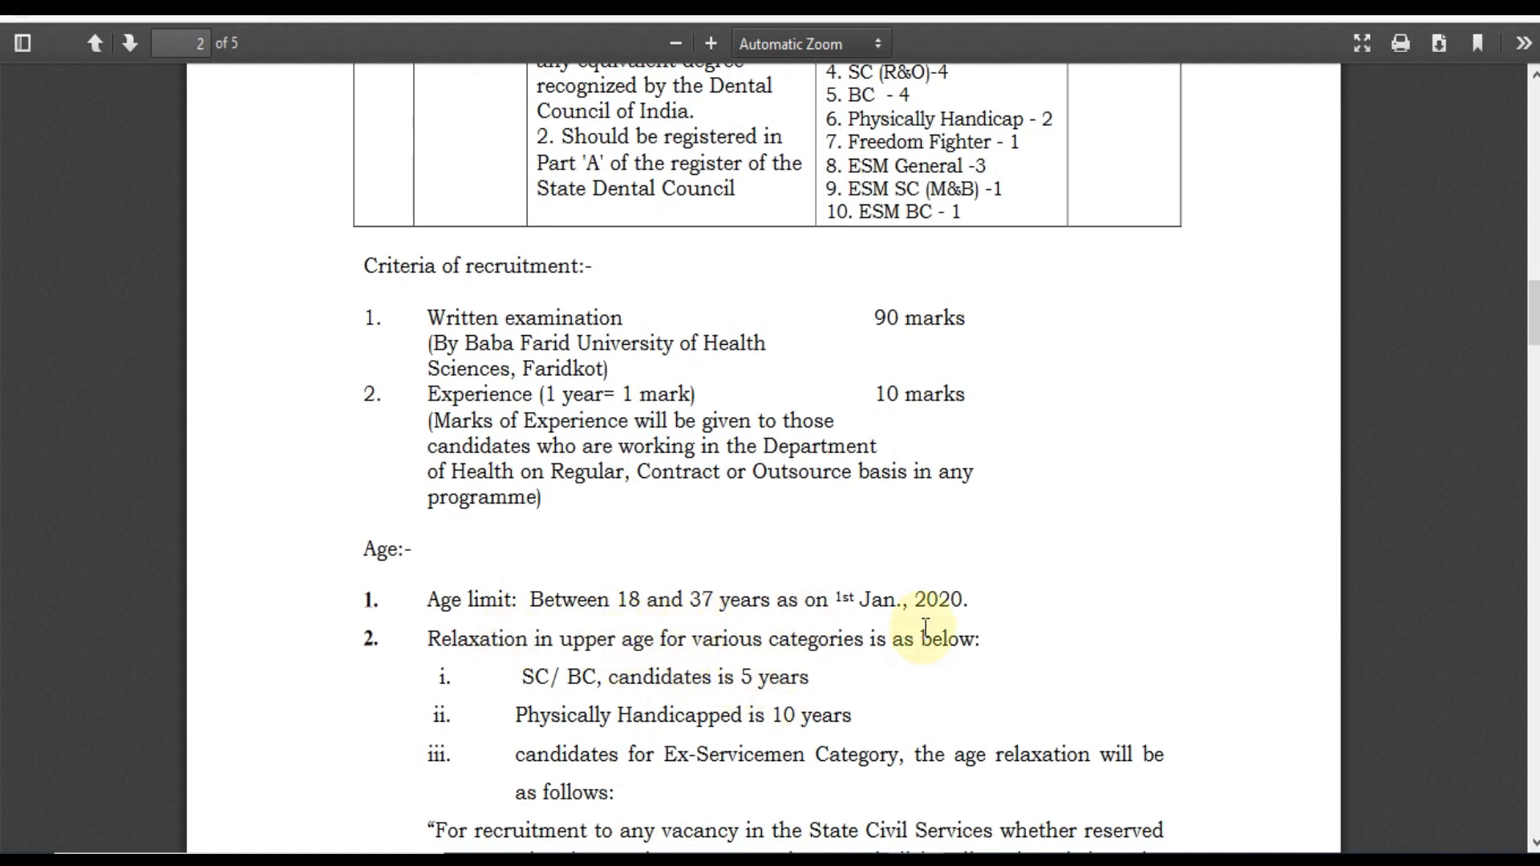
pyautogui.scroll(-5, 927, 629)
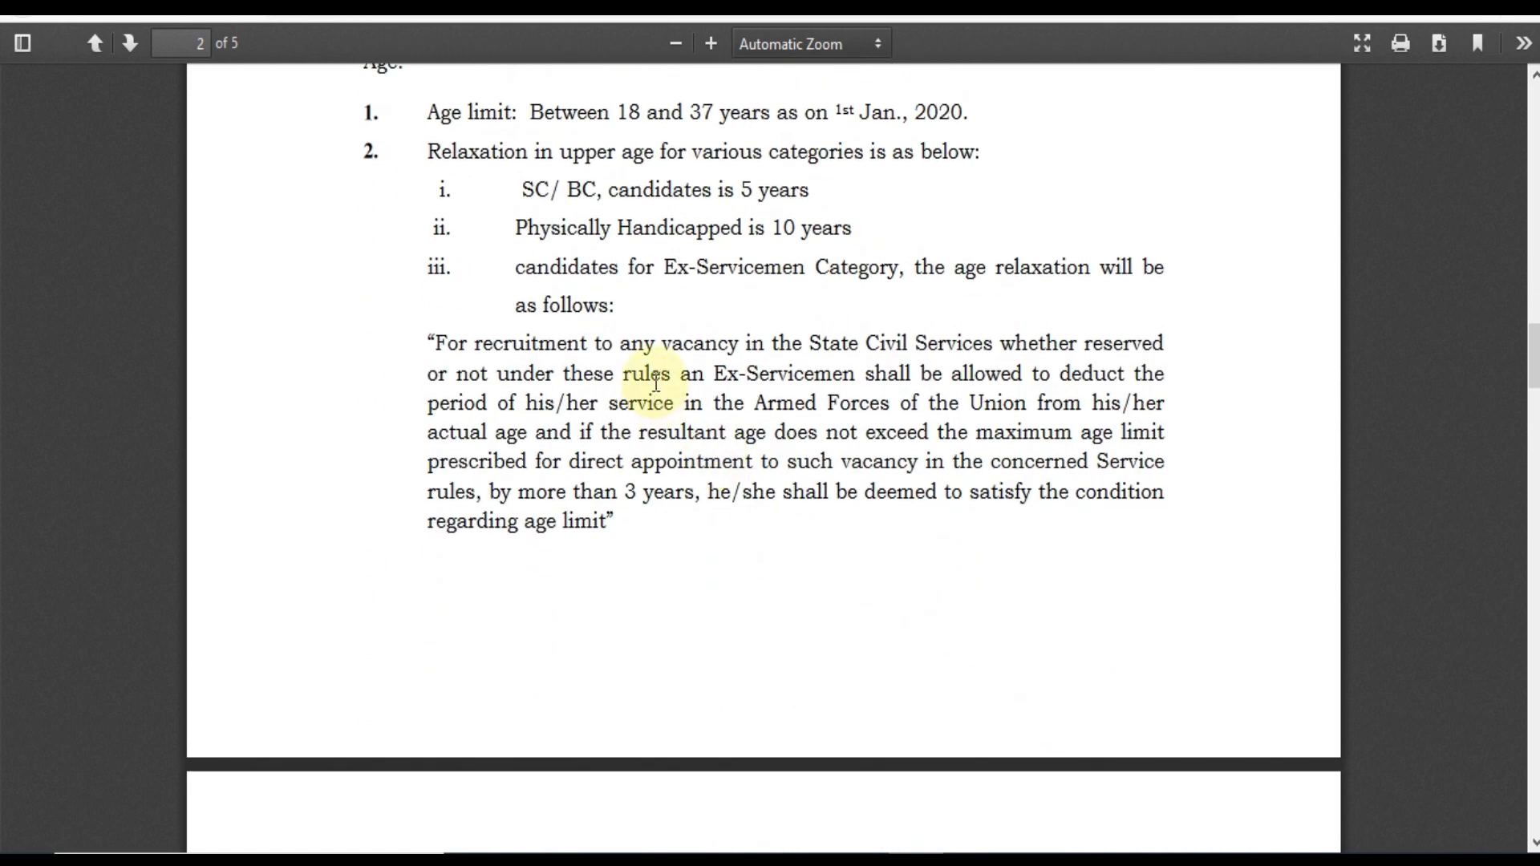
pyautogui.scroll(-10, 778, 414)
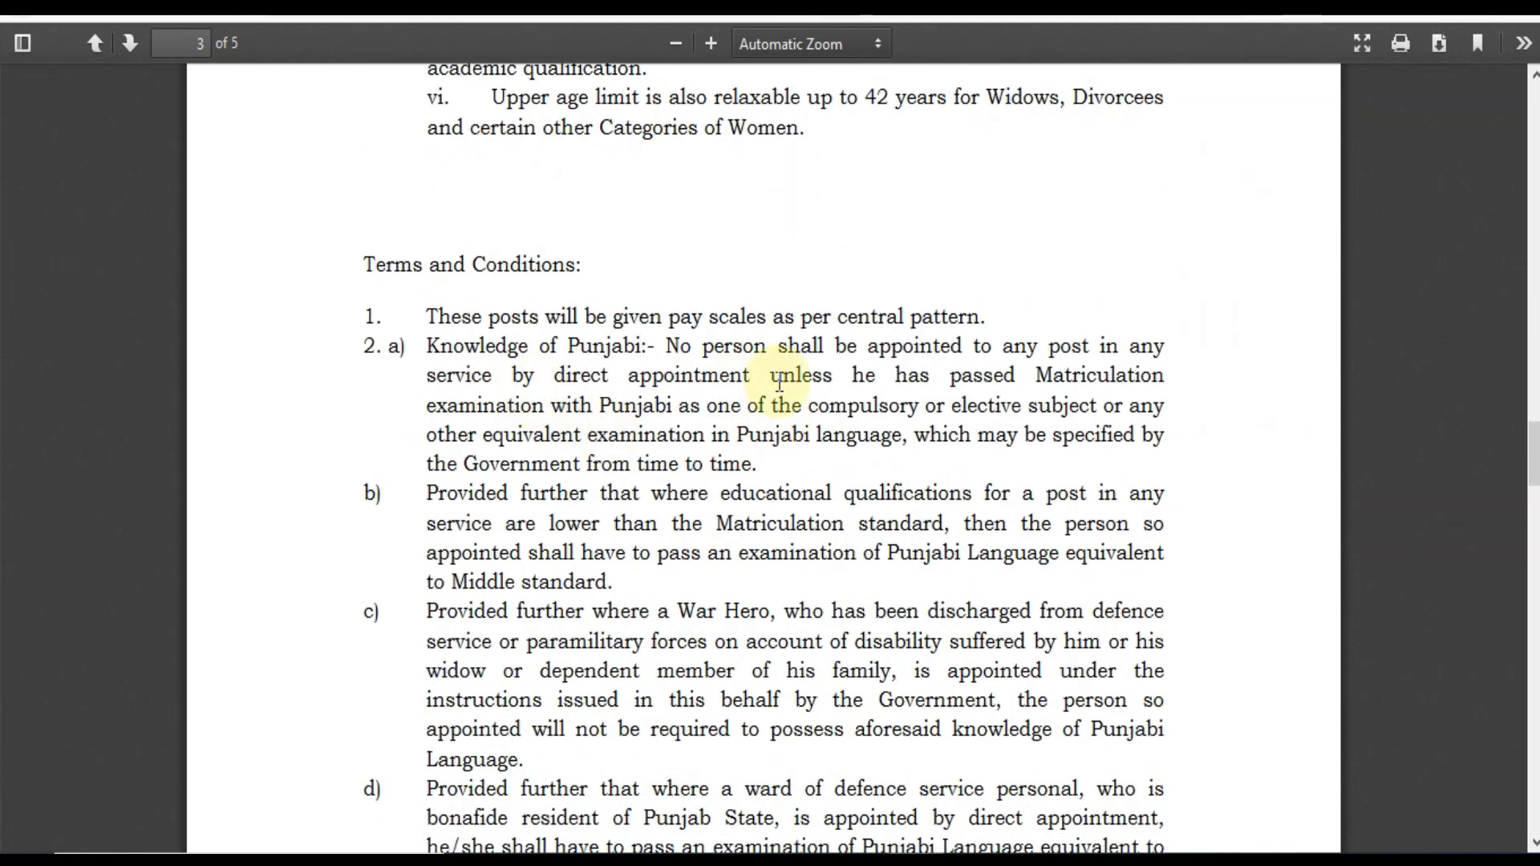
pyautogui.scroll(-9, 779, 384)
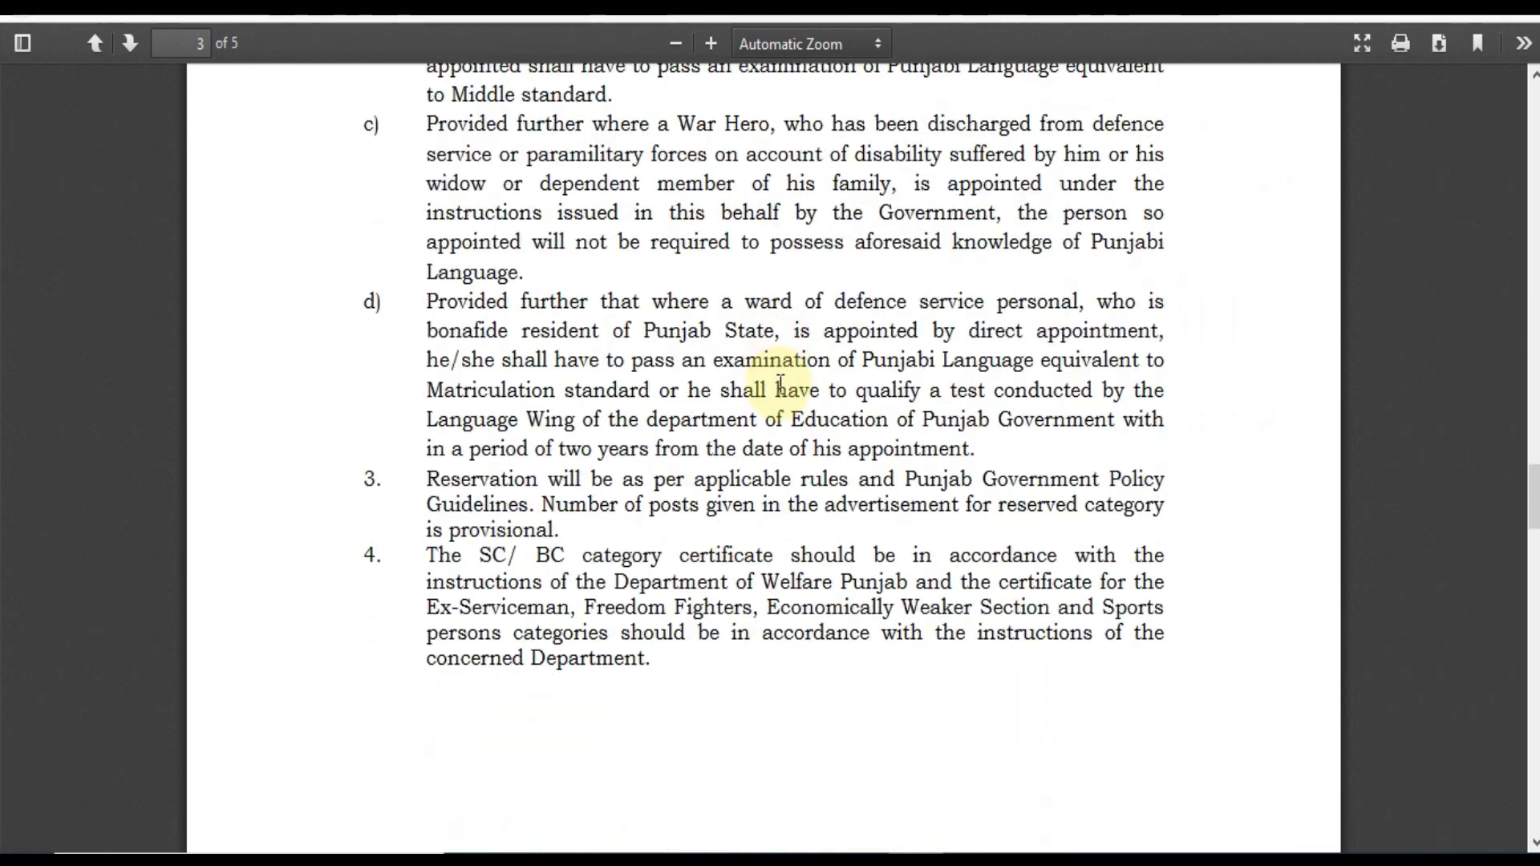
pyautogui.scroll(-5, 778, 384)
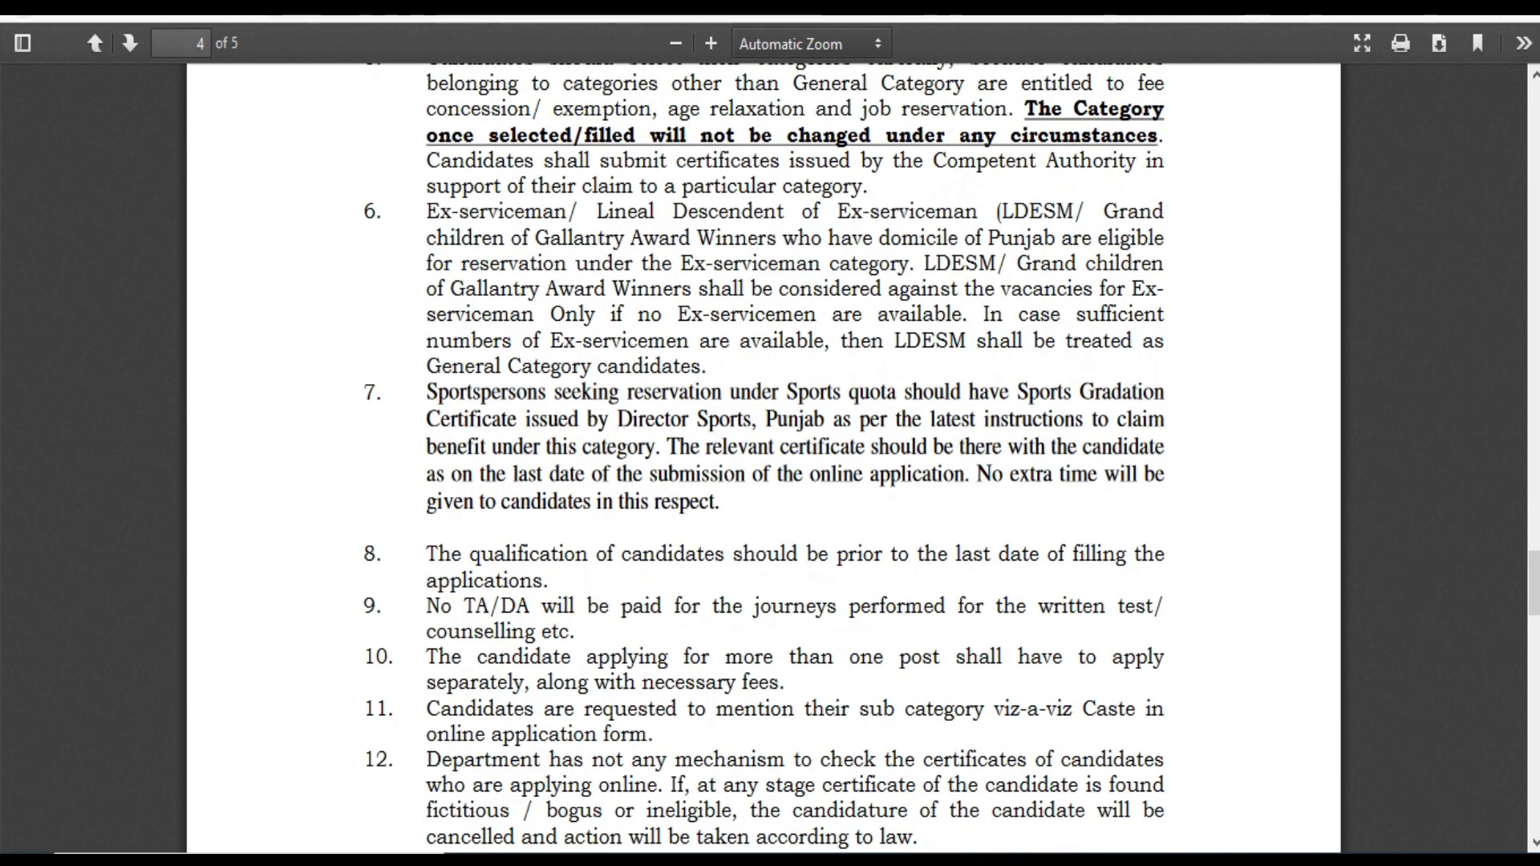
pyautogui.click(722, 6)
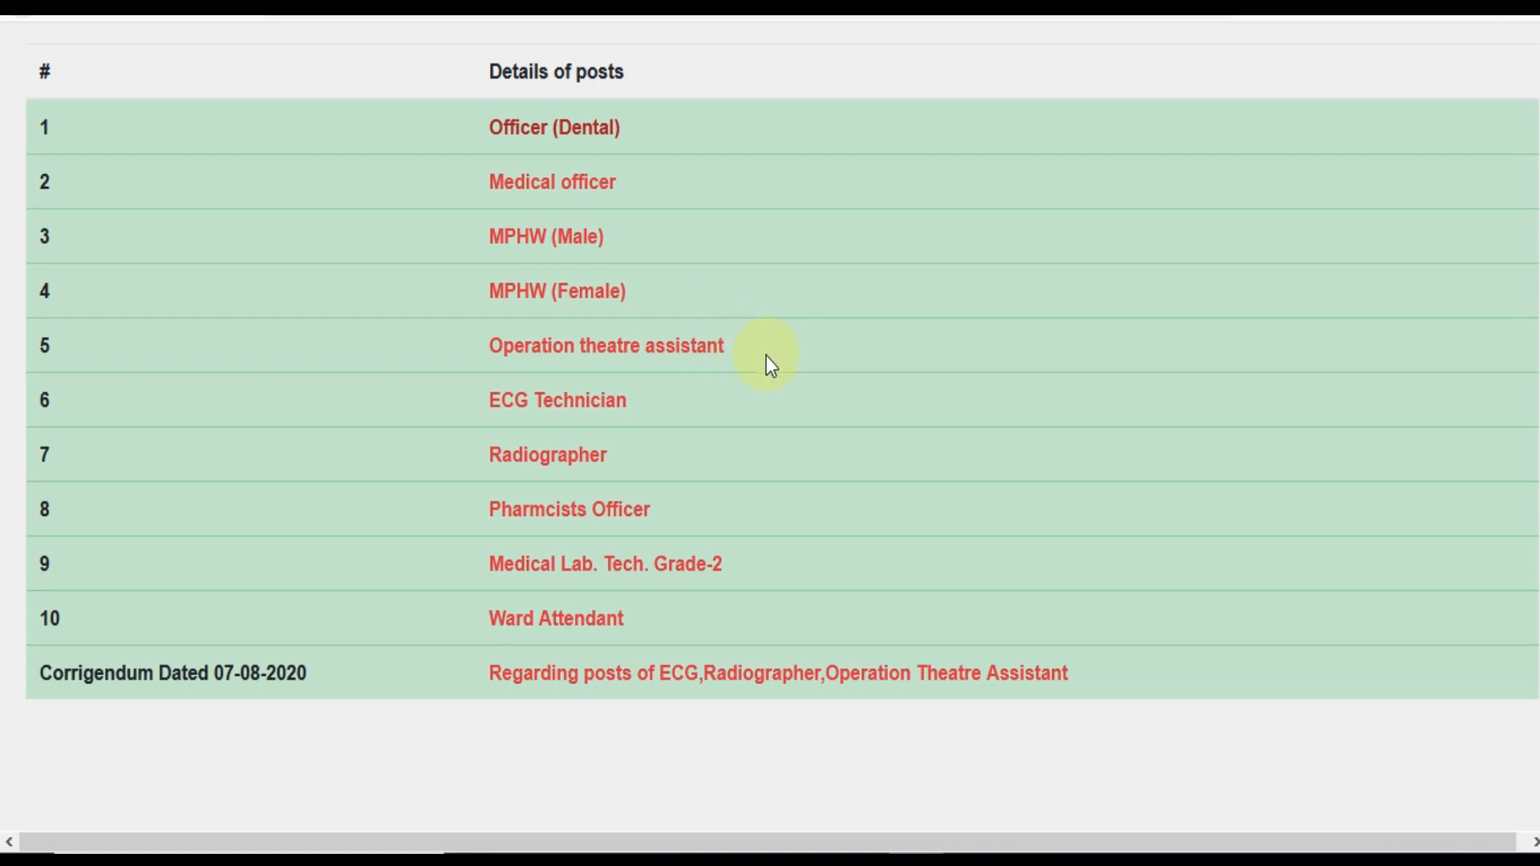
pyautogui.click(563, 624)
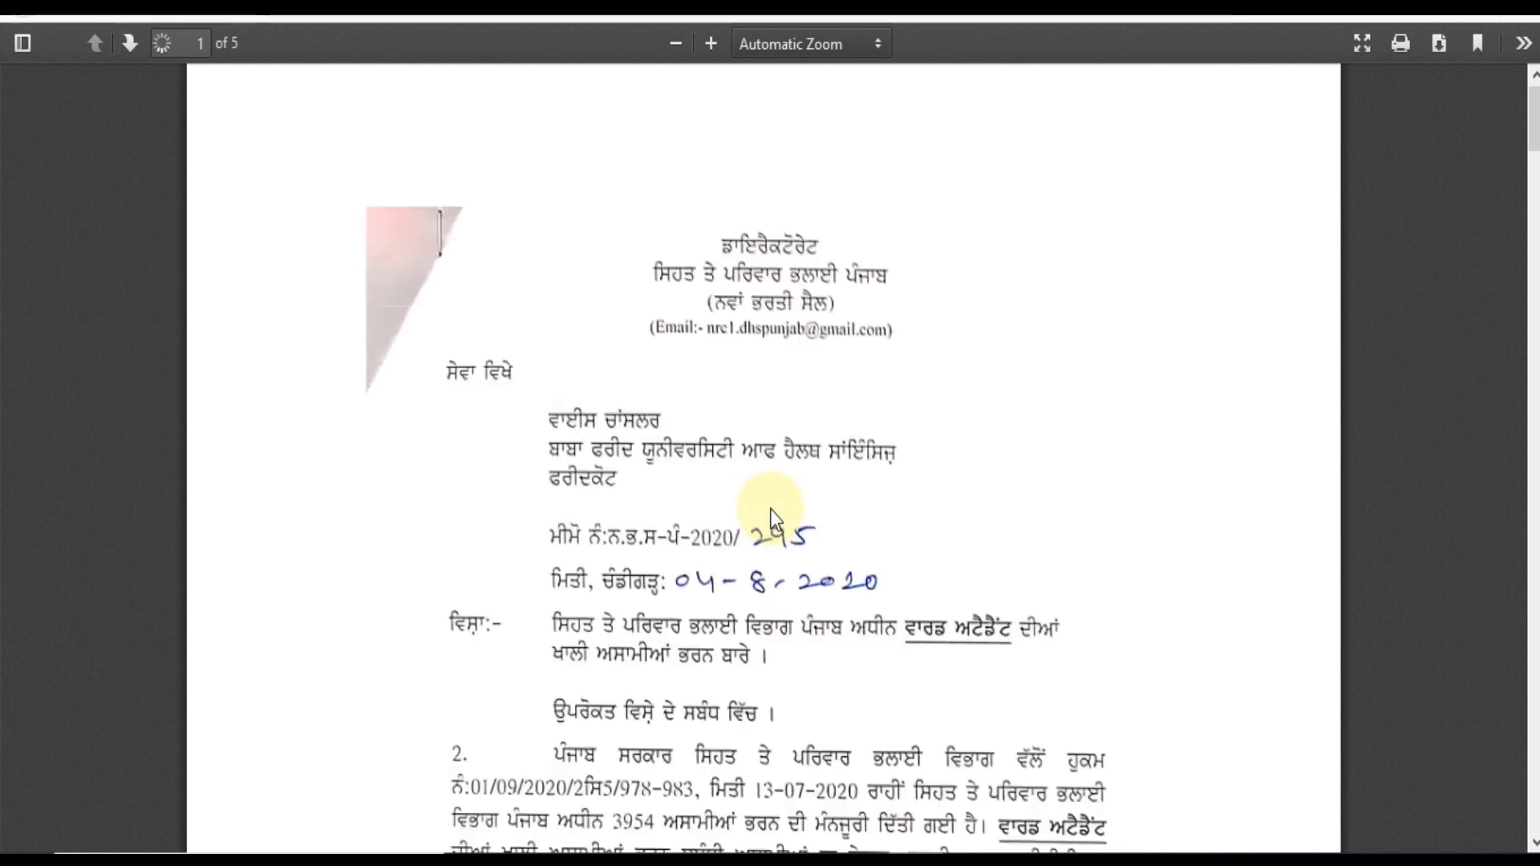
pyautogui.scroll(-20, 770, 509)
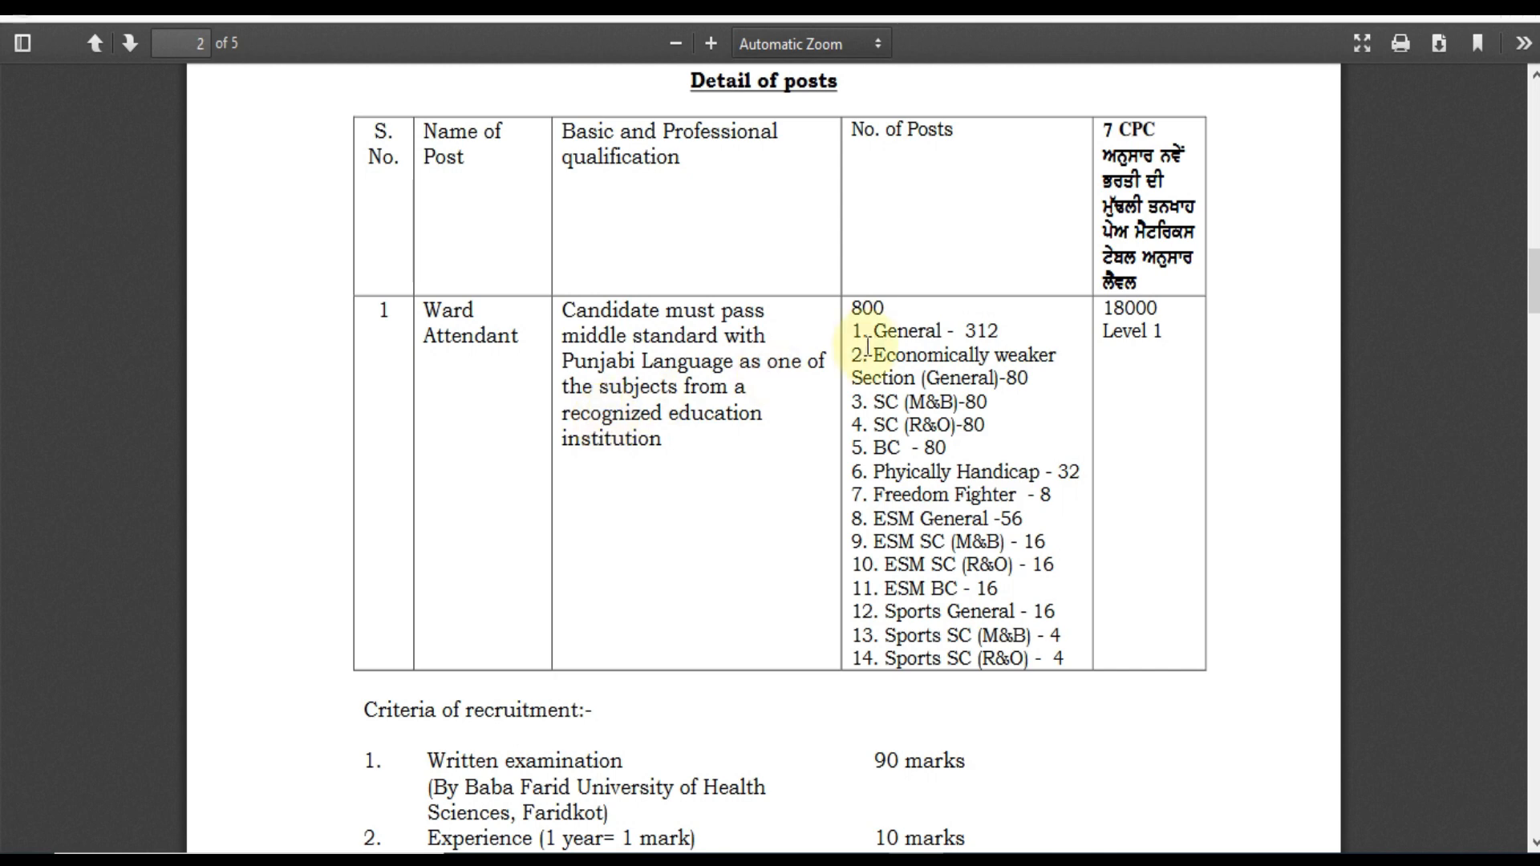
pyautogui.scroll(-3, 879, 331)
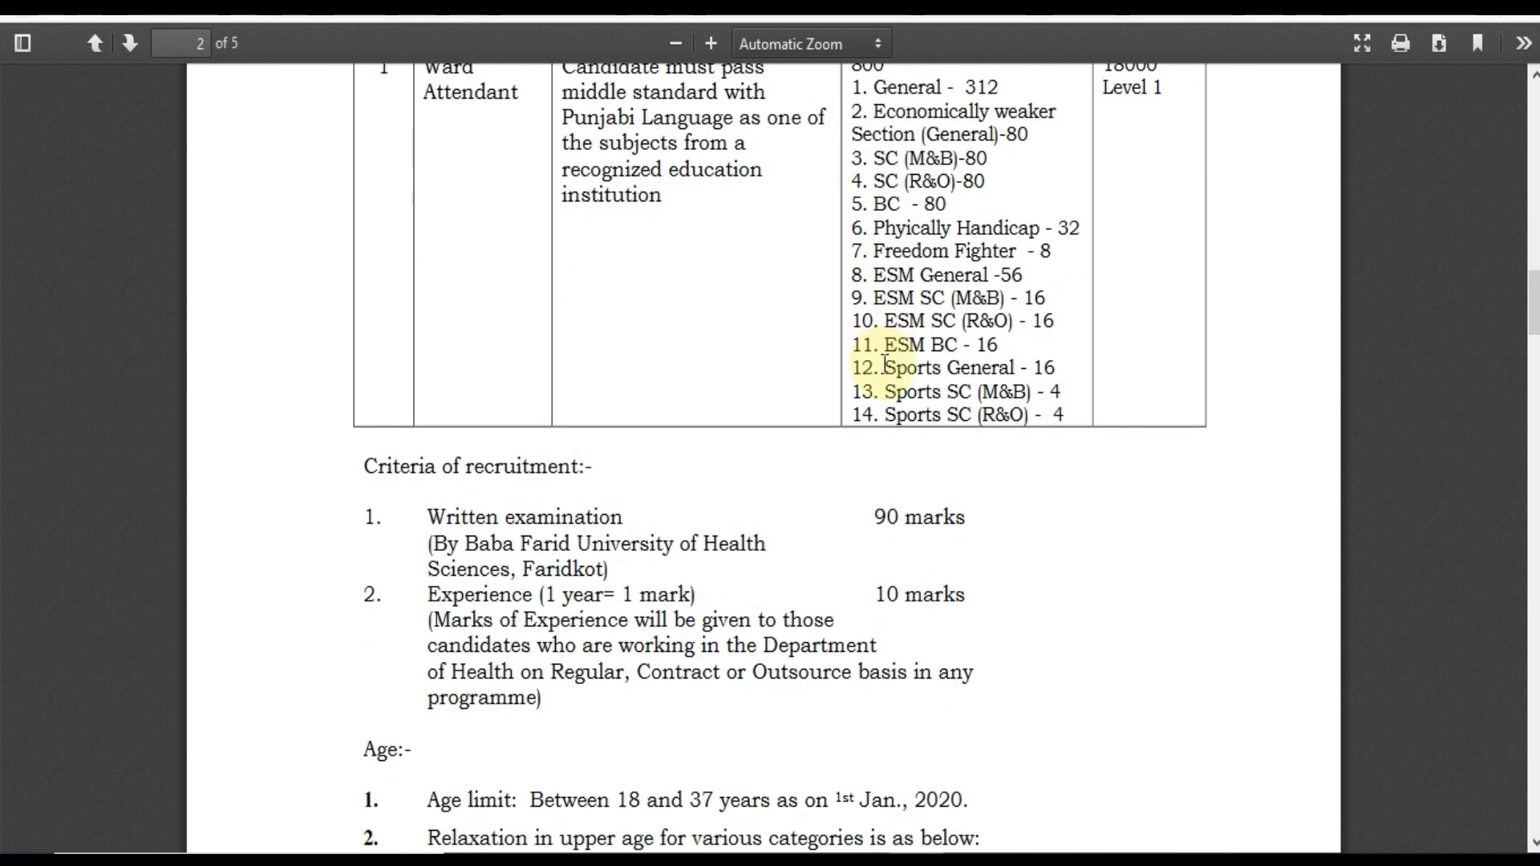
pyautogui.scroll(-2, 887, 521)
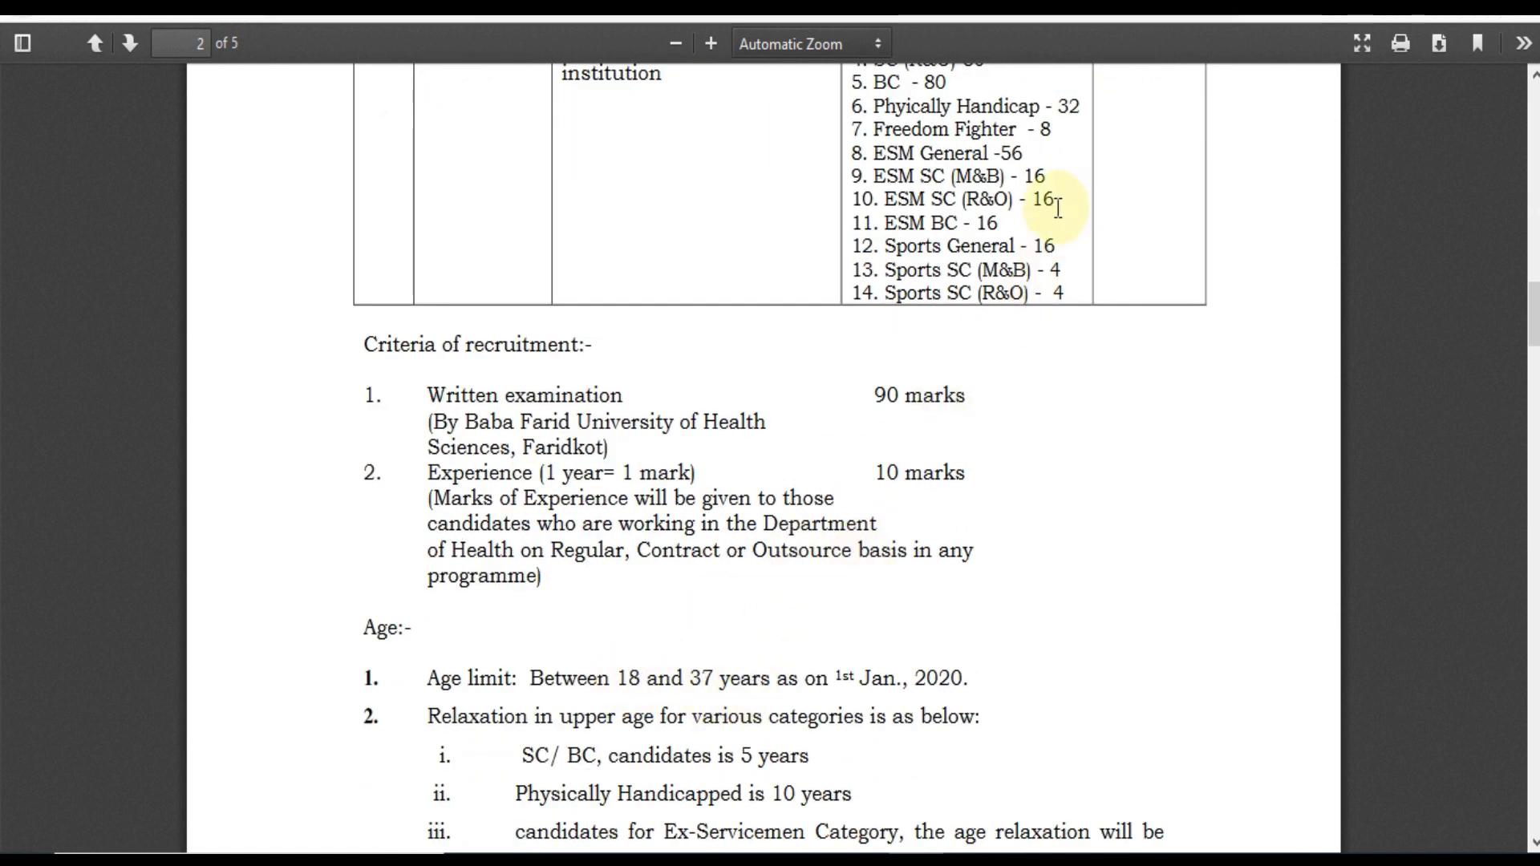
pyautogui.click(983, 6)
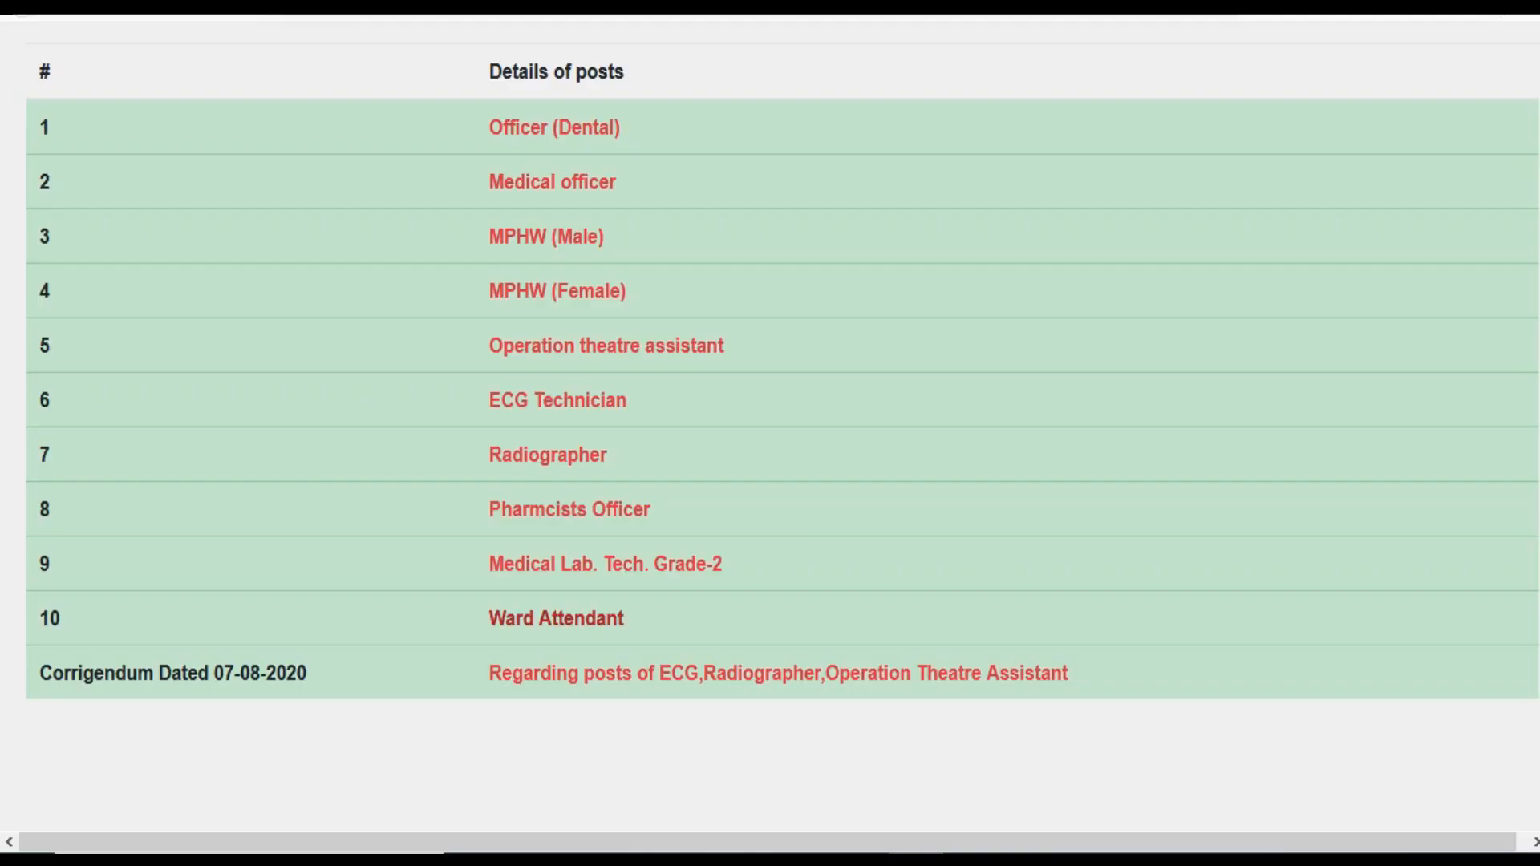
pyautogui.click(566, 455)
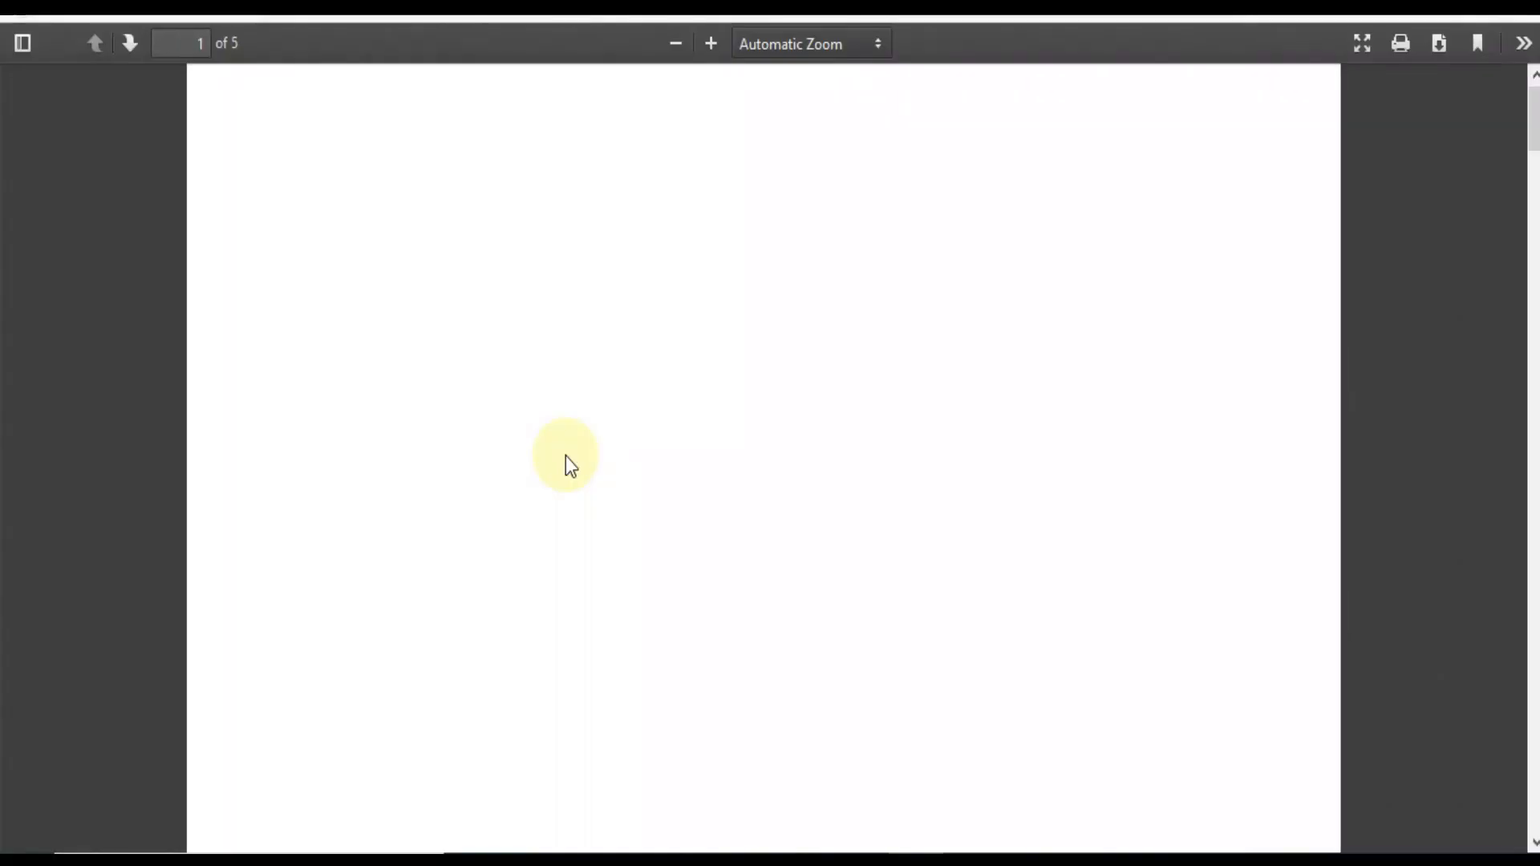
pyautogui.scroll(-15, 879, 473)
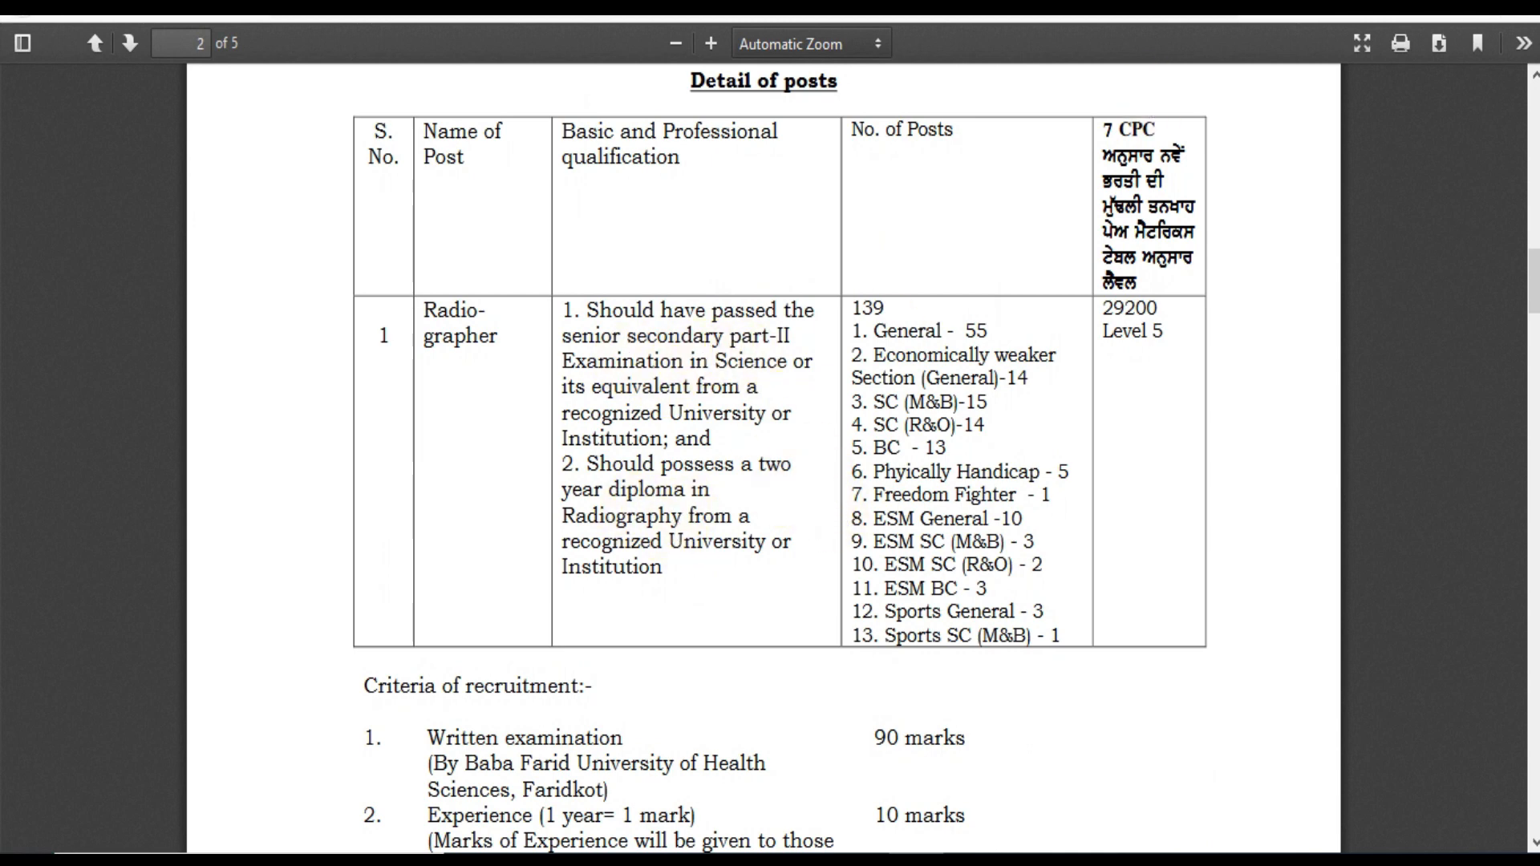
pyautogui.click(1173, 8)
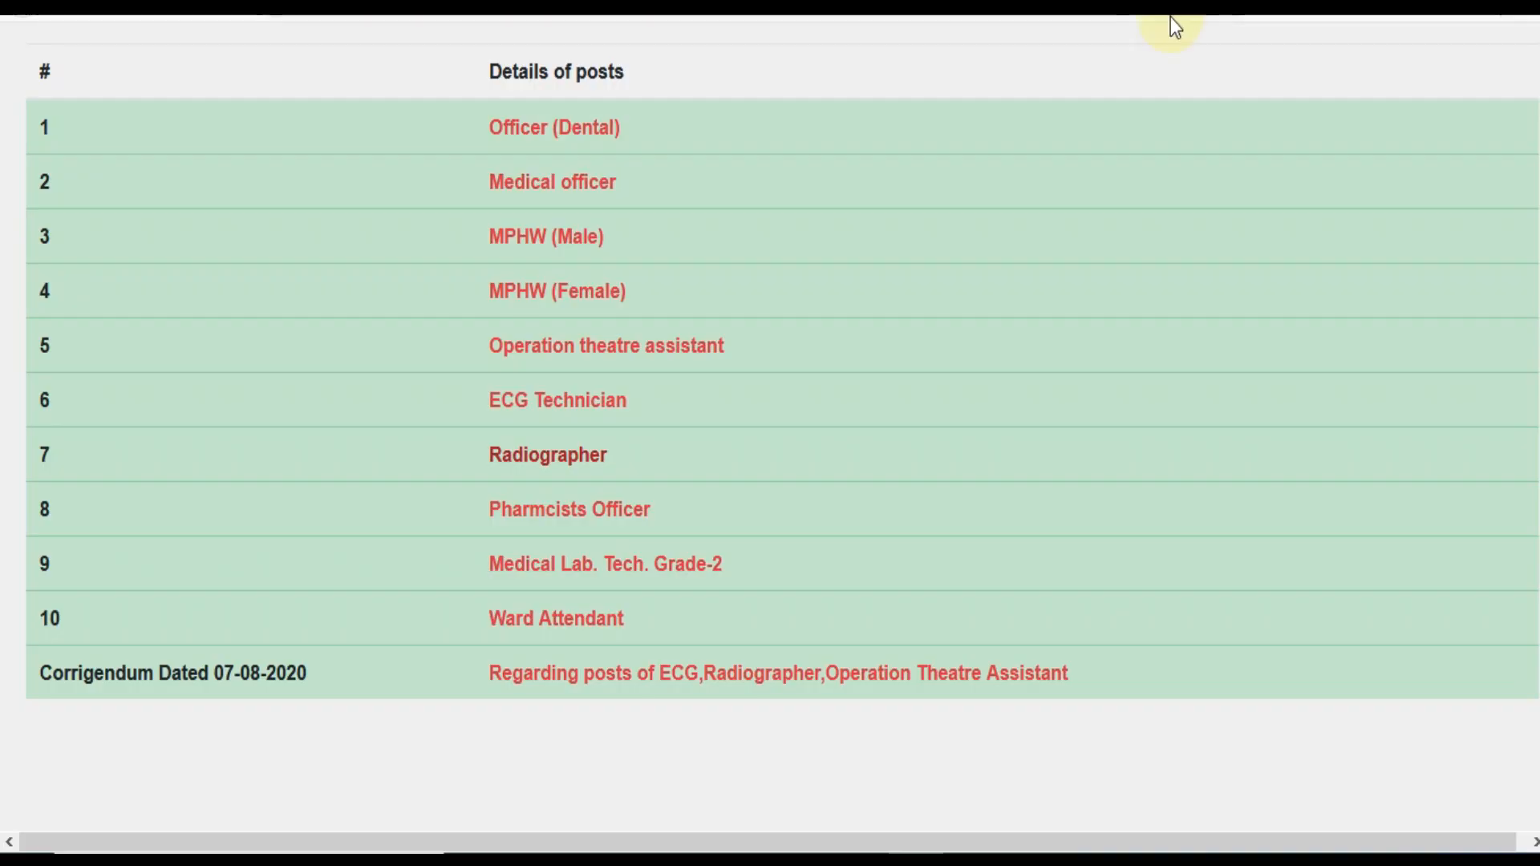
# Read the ECG Technician notice's criteria (14 posts, 21700 Level 3), then return to the portal home page
pyautogui.click(614, 403)
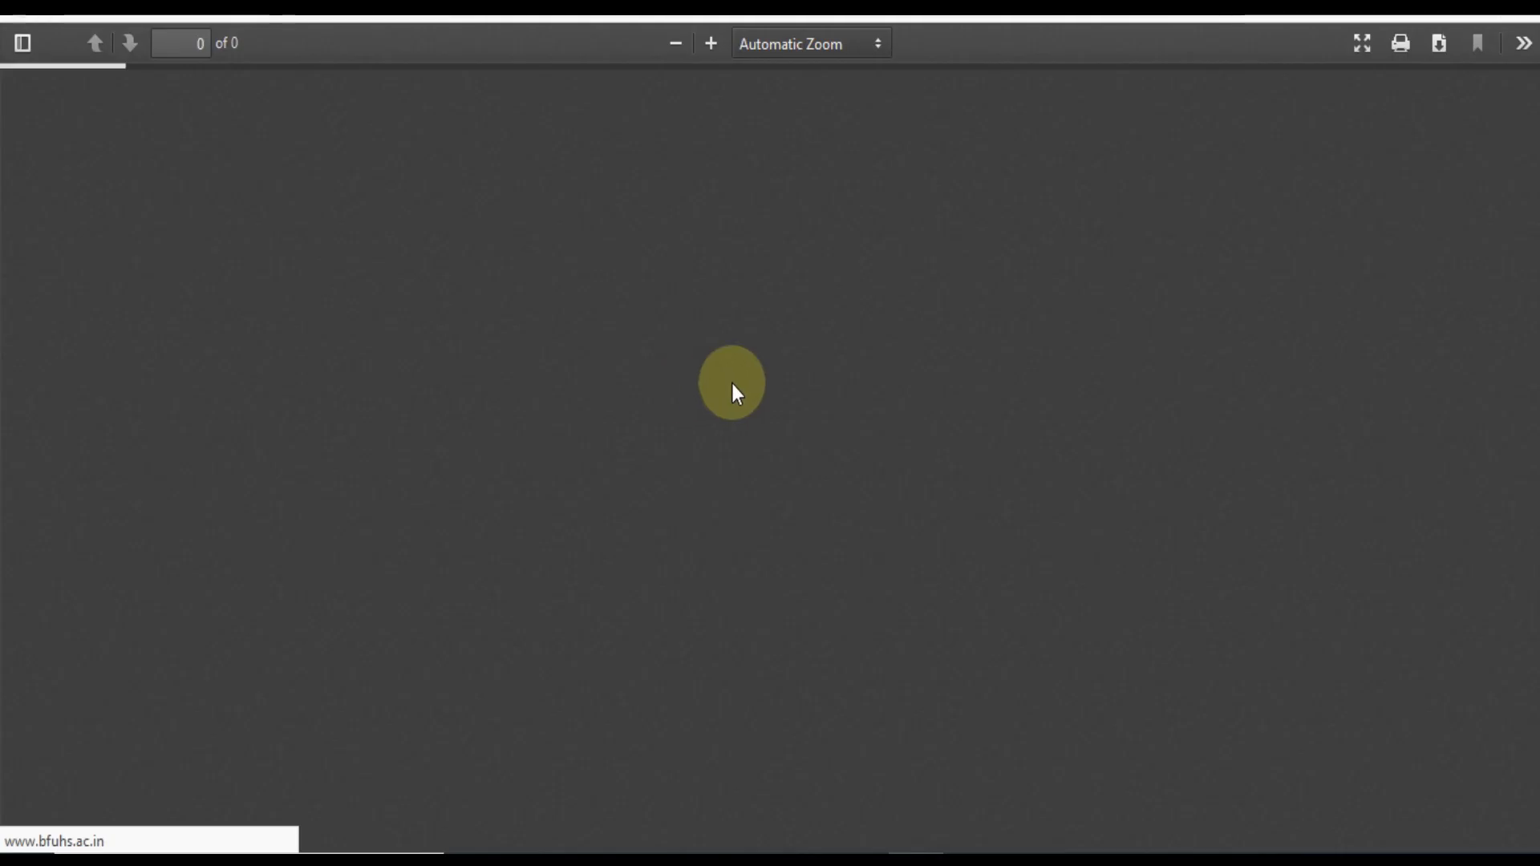
pyautogui.scroll(-15, 750, 432)
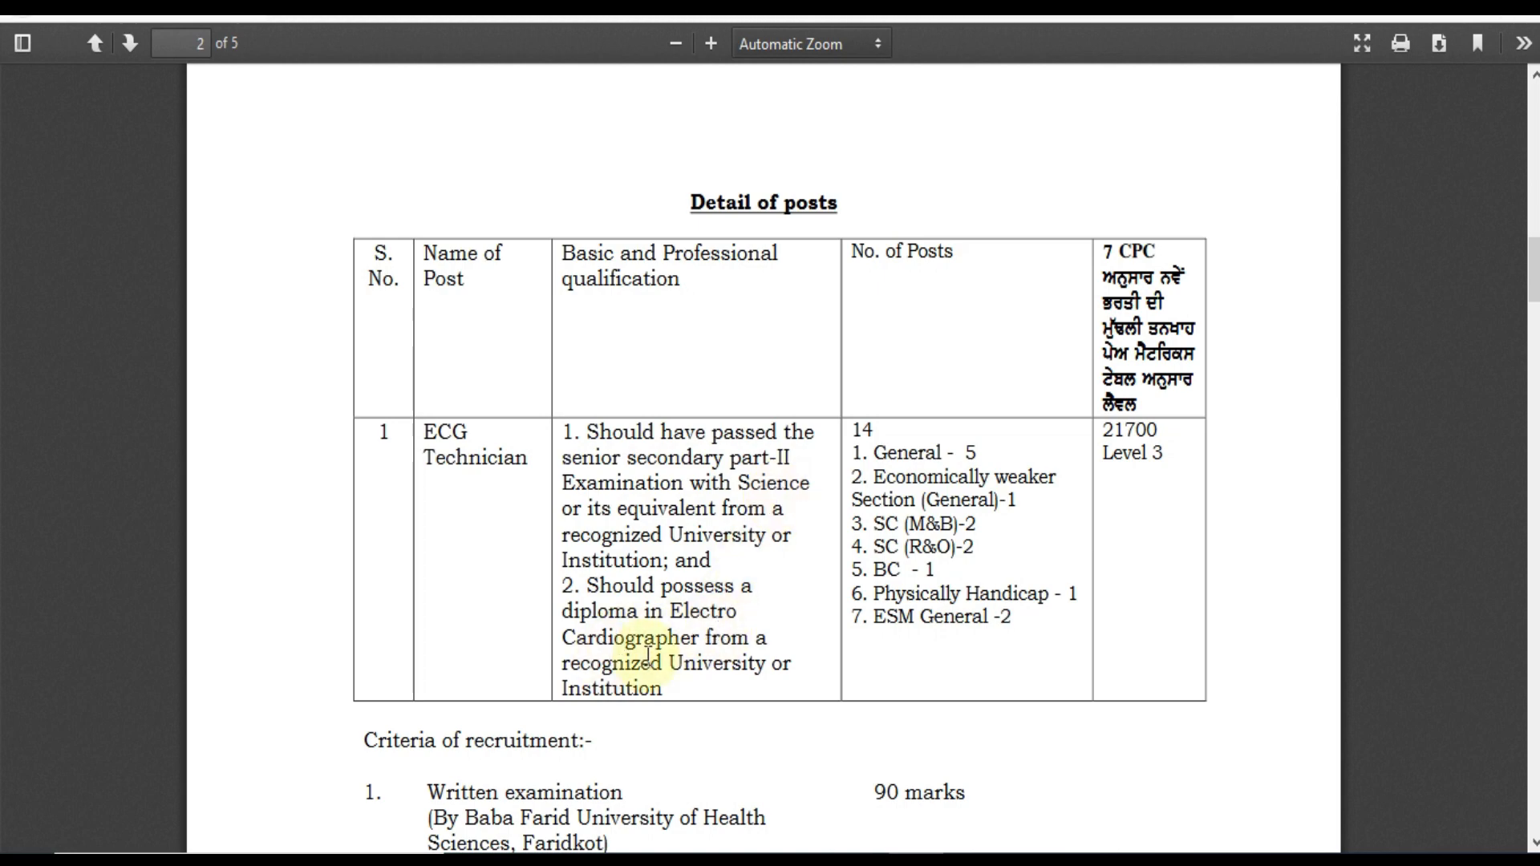
pyautogui.scroll(-7, 653, 658)
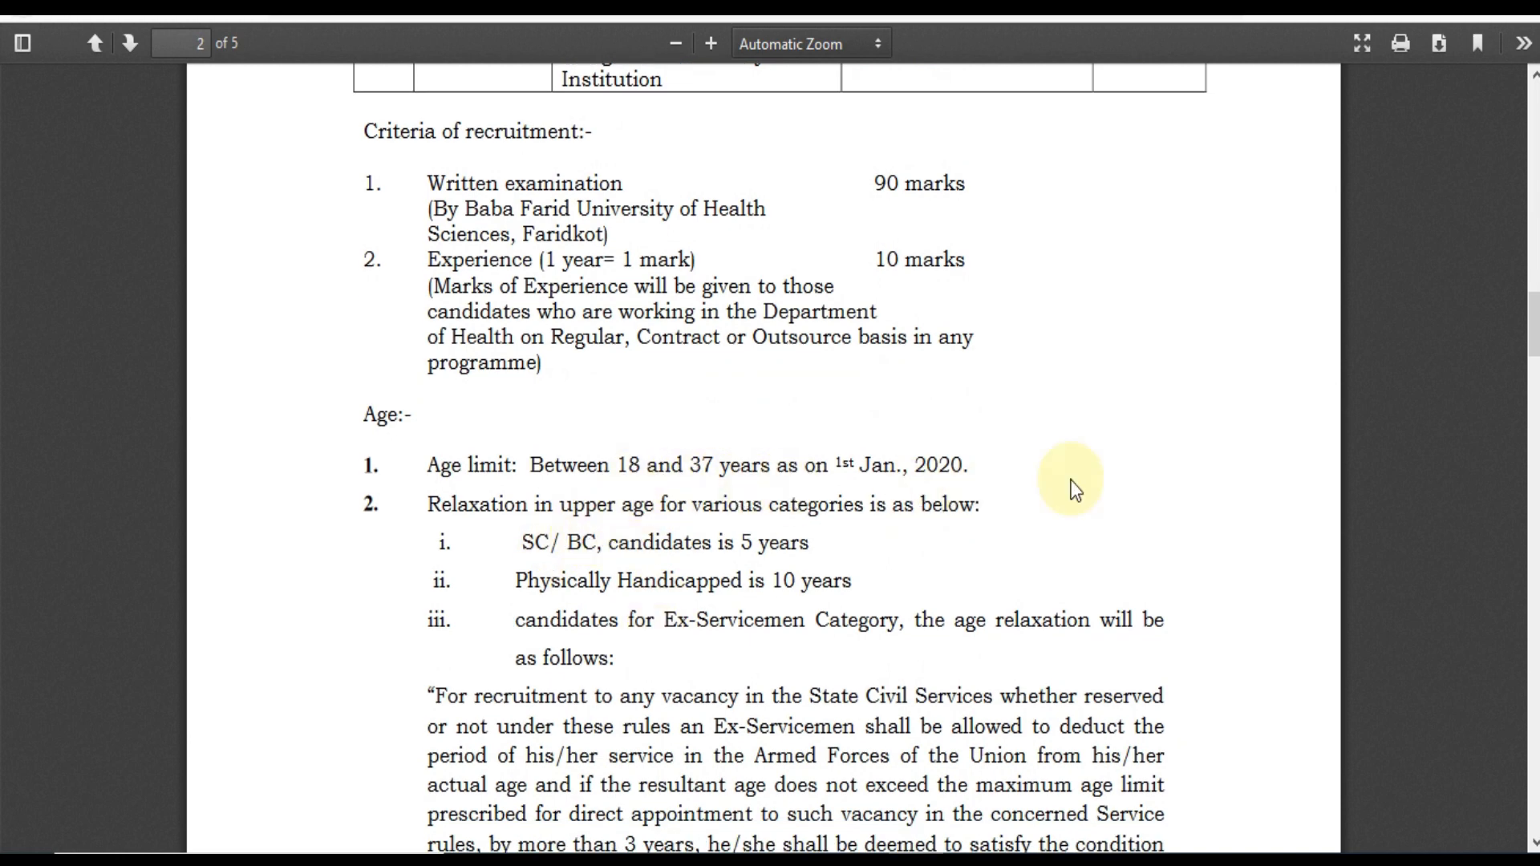
pyautogui.click(867, 6)
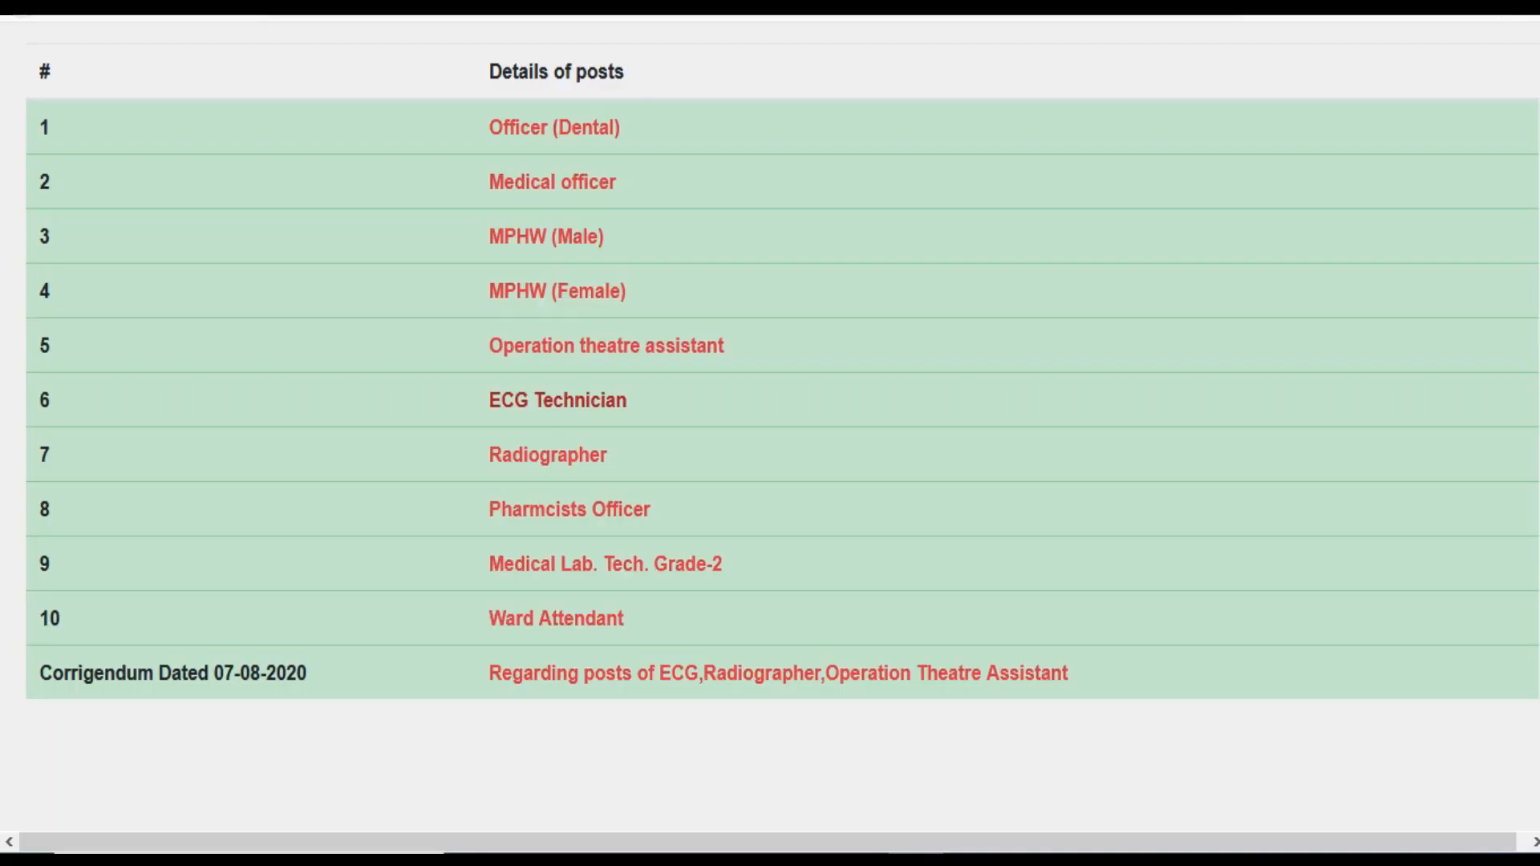
pyautogui.click(778, 675)
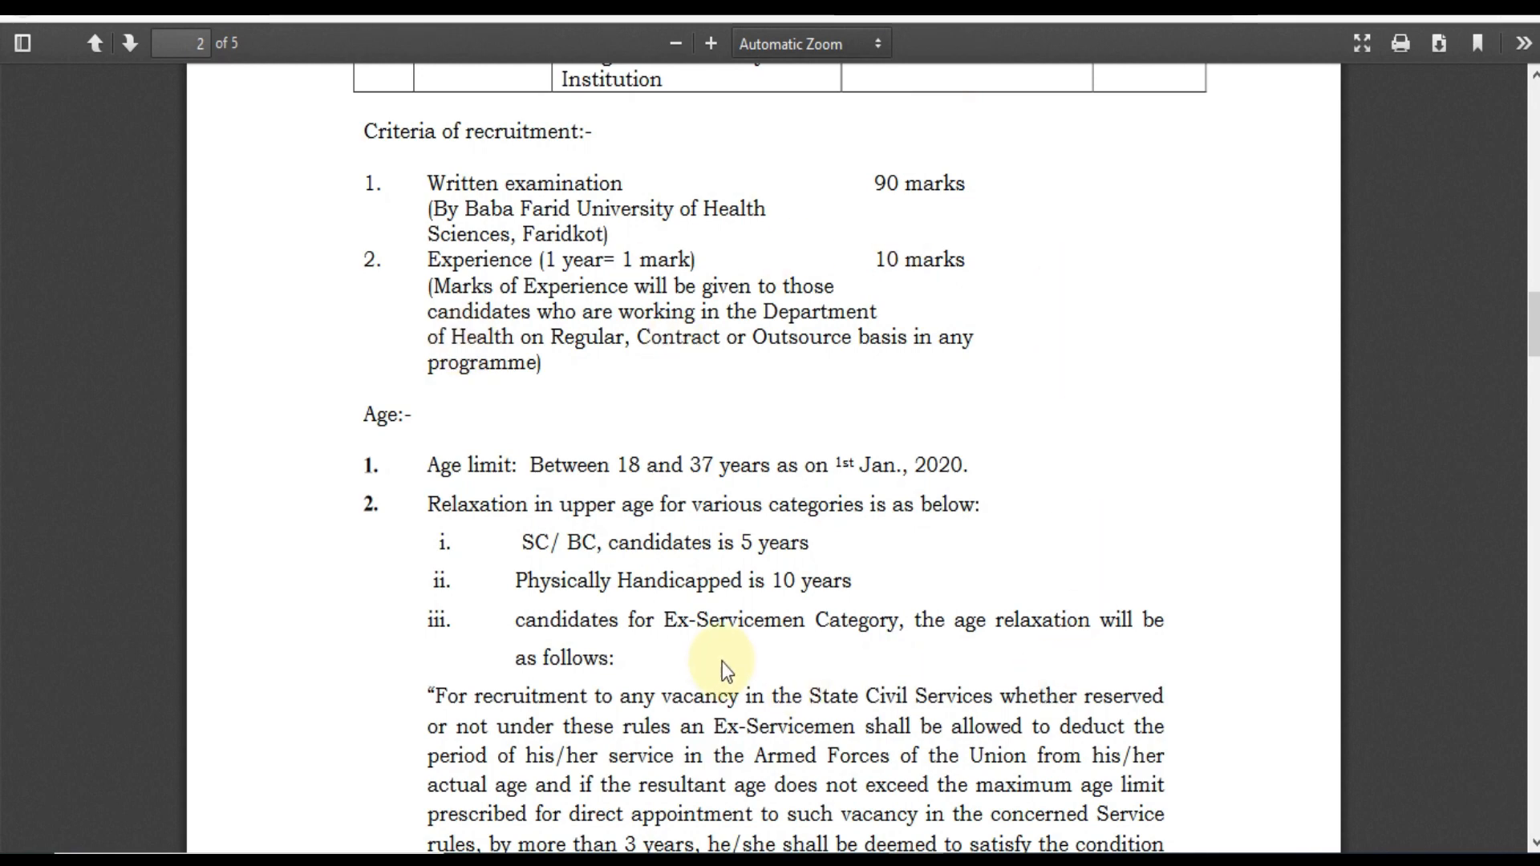
pyautogui.scroll(6, 835, 606)
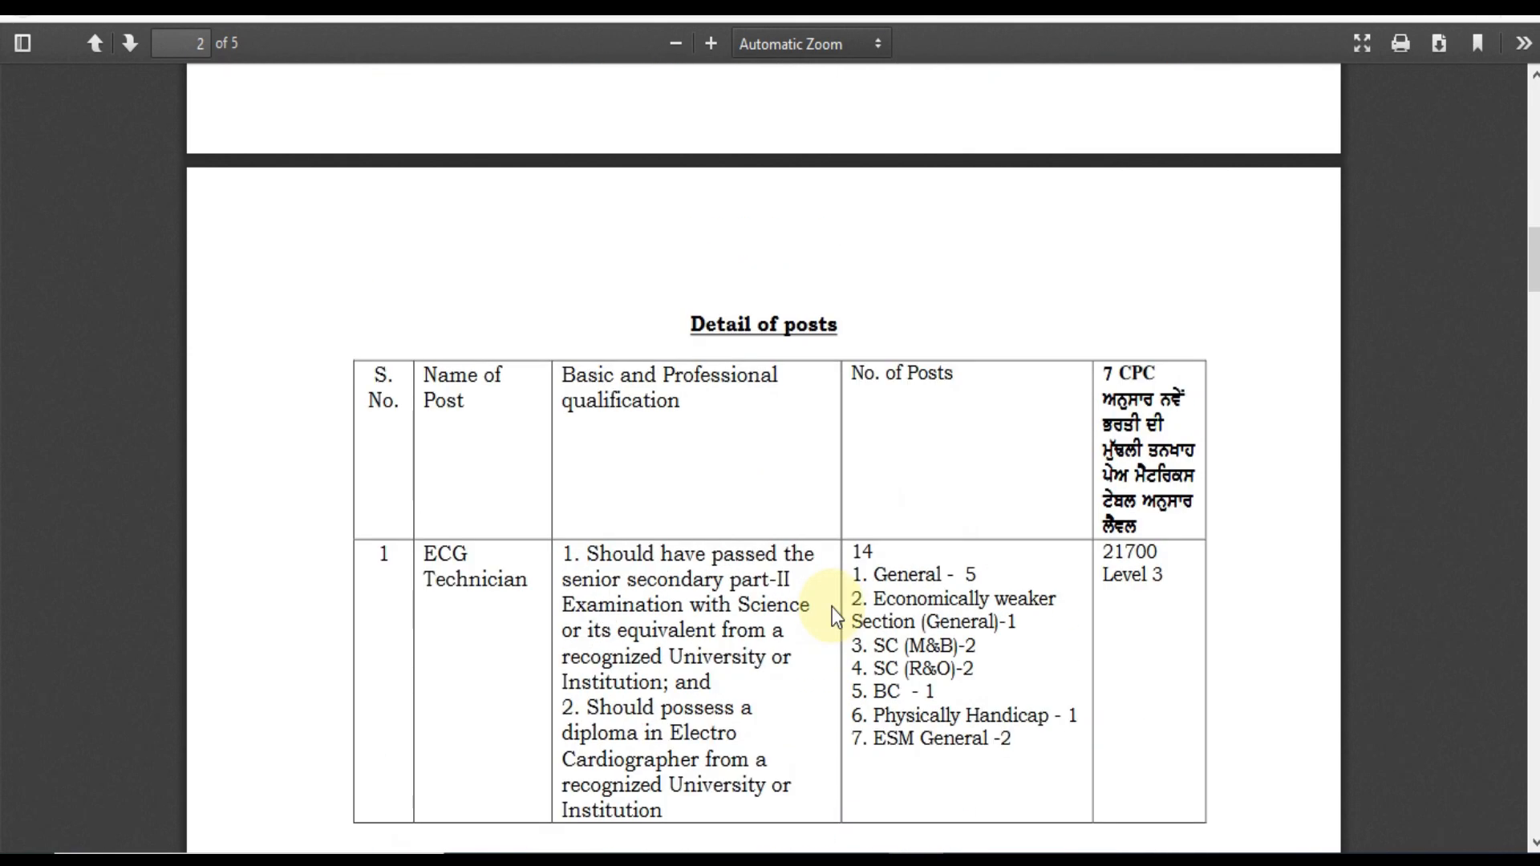
pyautogui.click(770, 7)
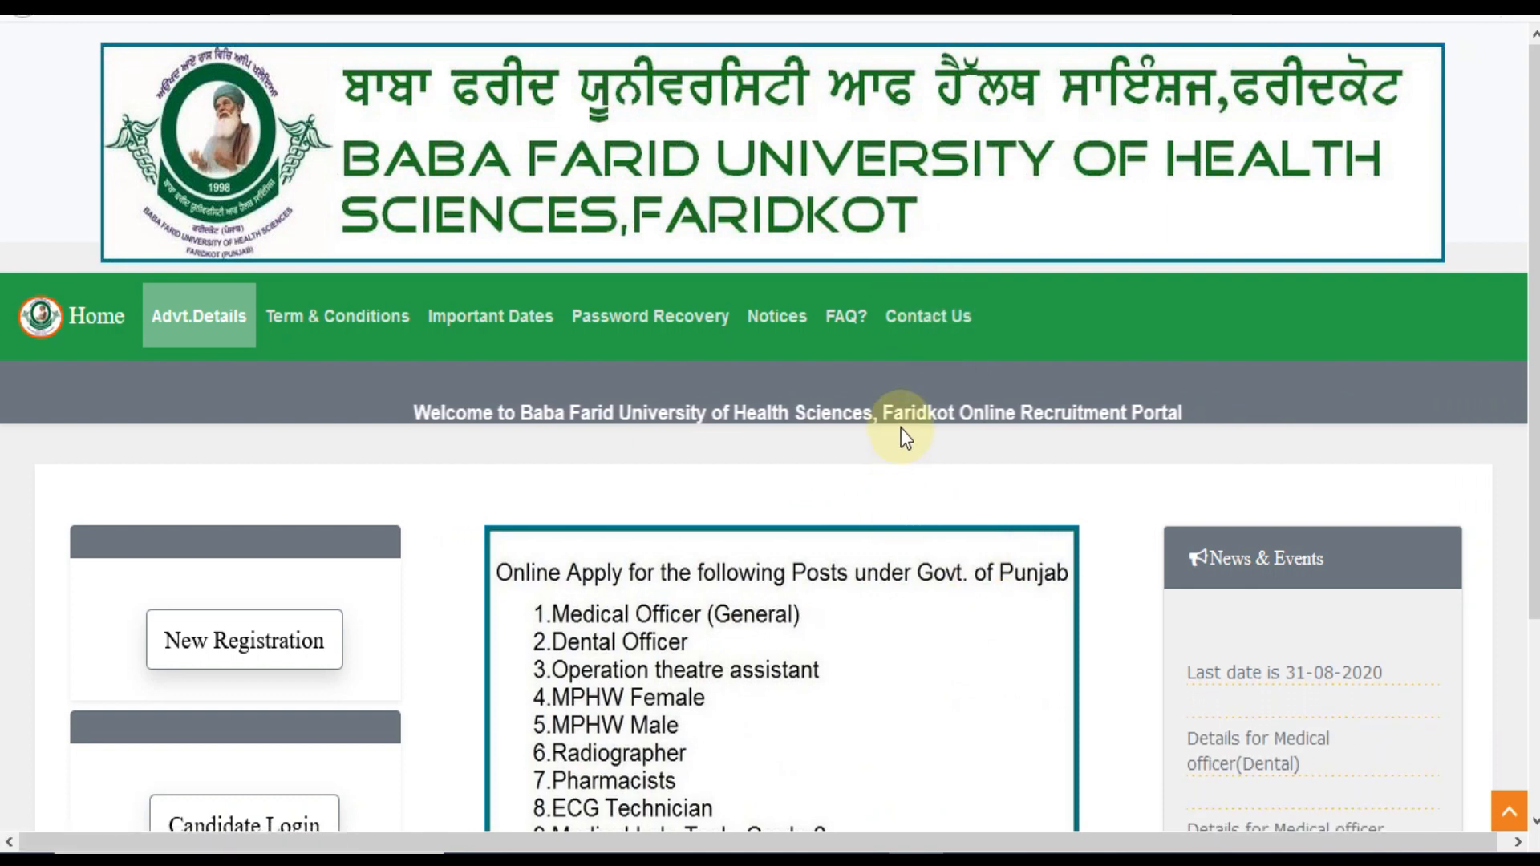
# Start a new registration and try ECG Technician as the post, looking over the categories
pyautogui.scroll(-2, 797, 465)
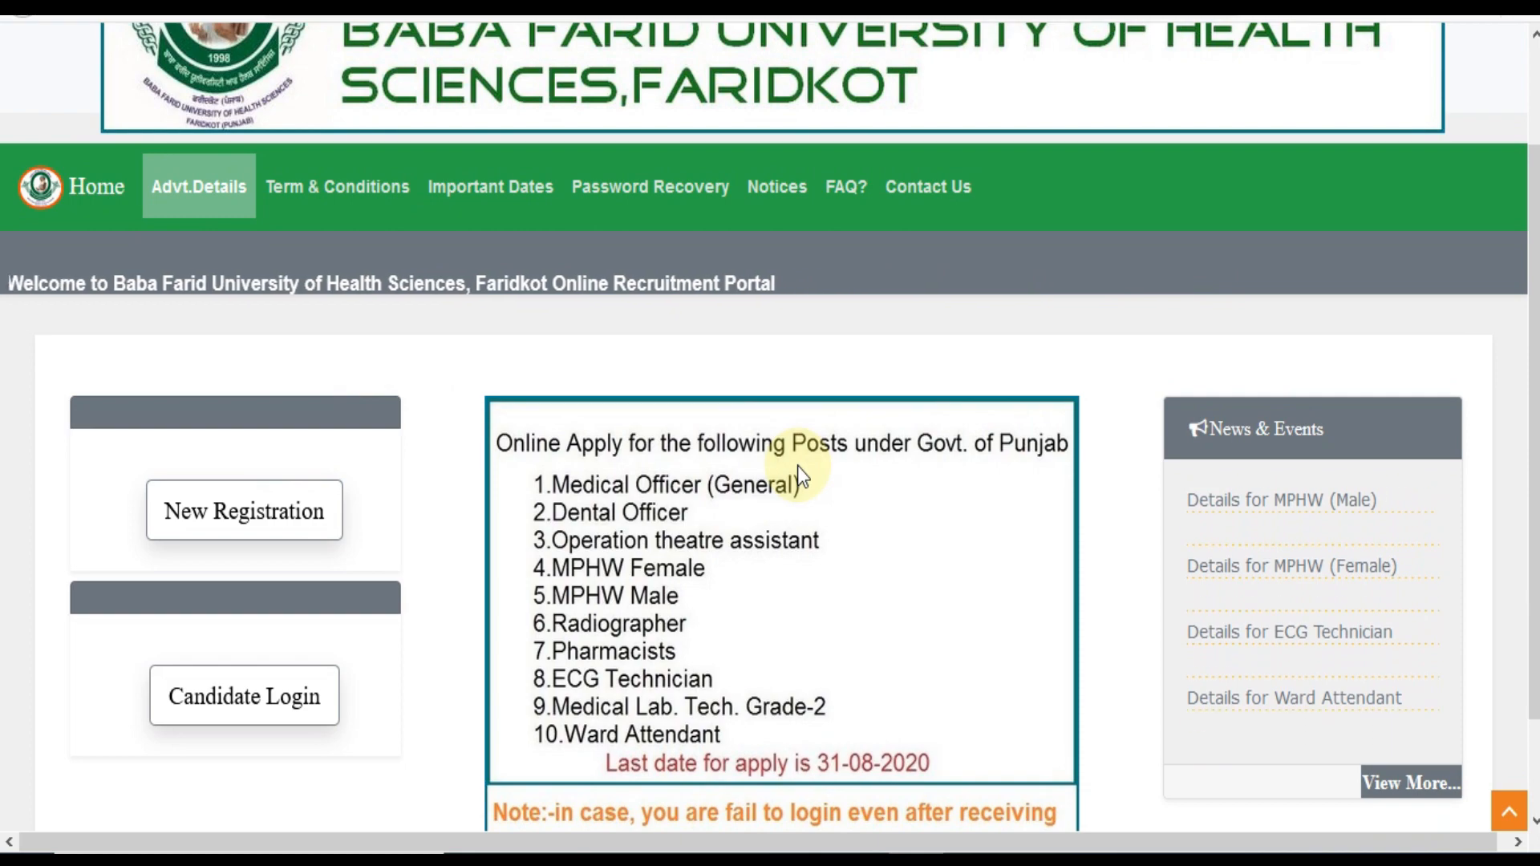
pyautogui.click(252, 506)
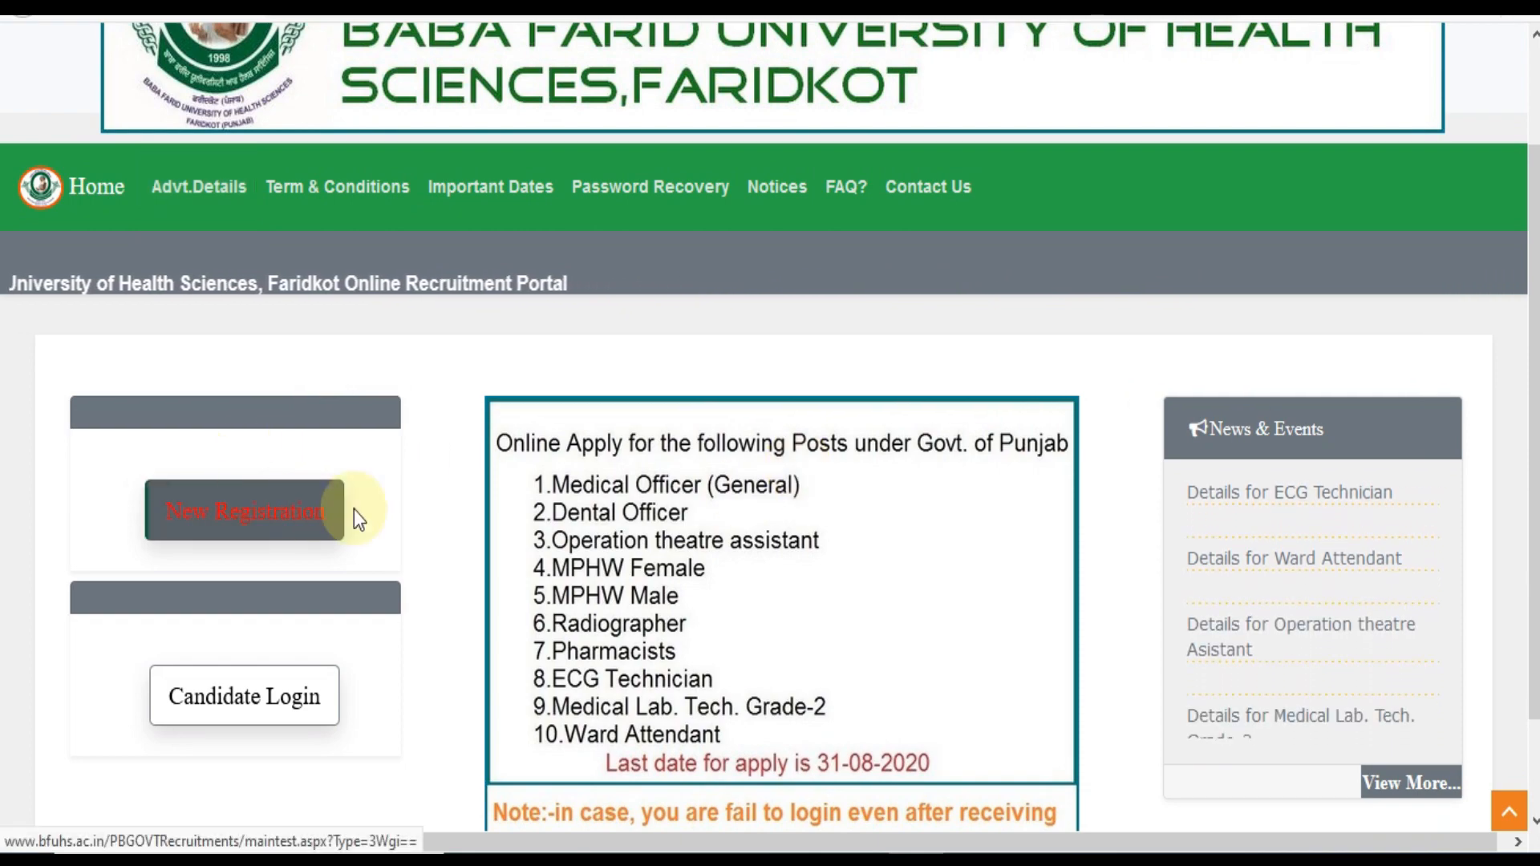
pyautogui.scroll(-8, 923, 548)
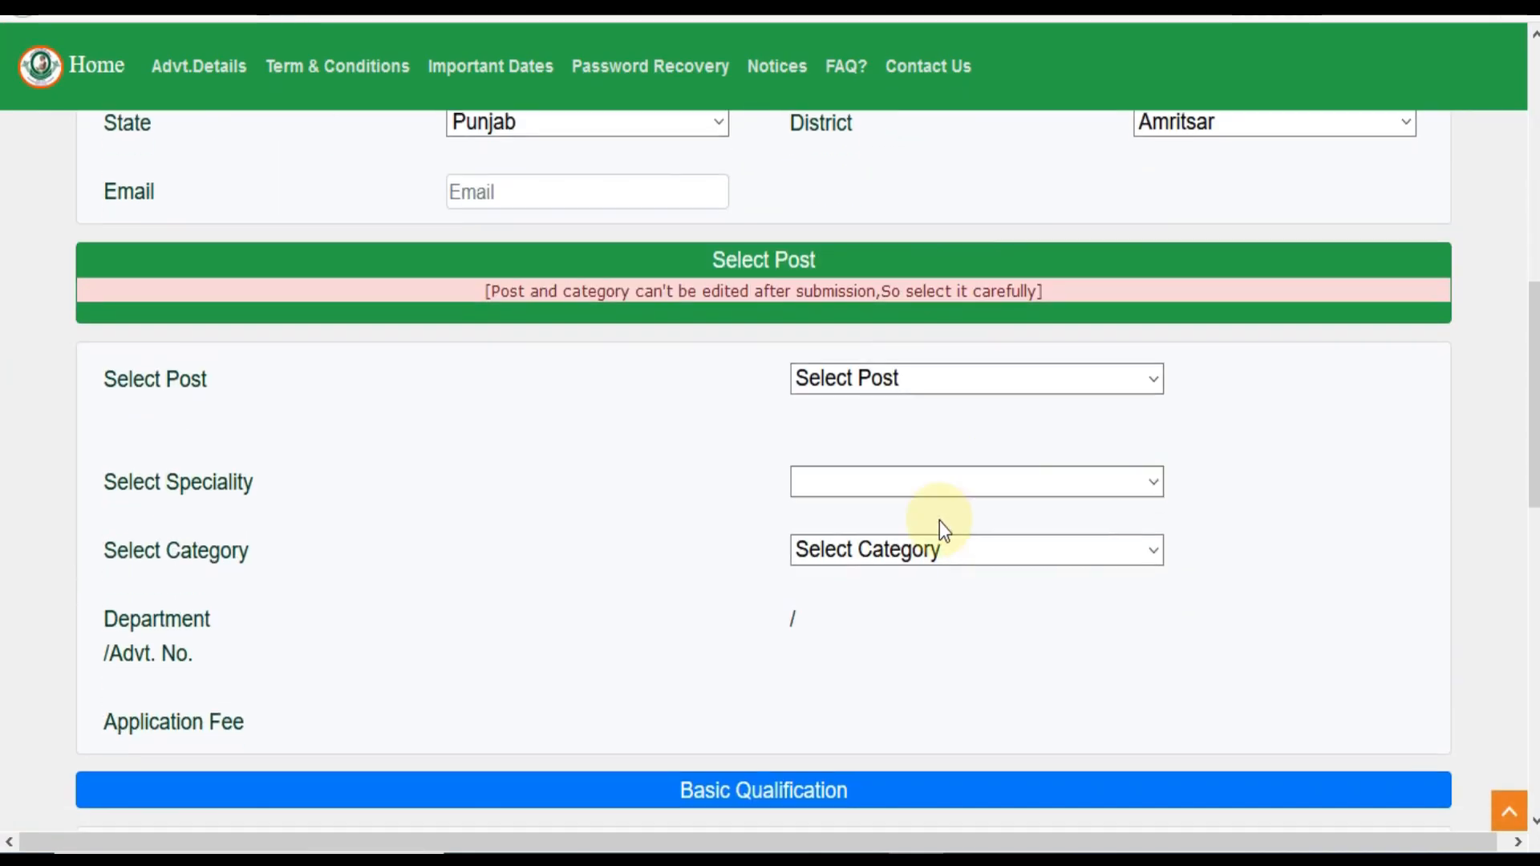
pyautogui.click(908, 395)
pyautogui.click(907, 456)
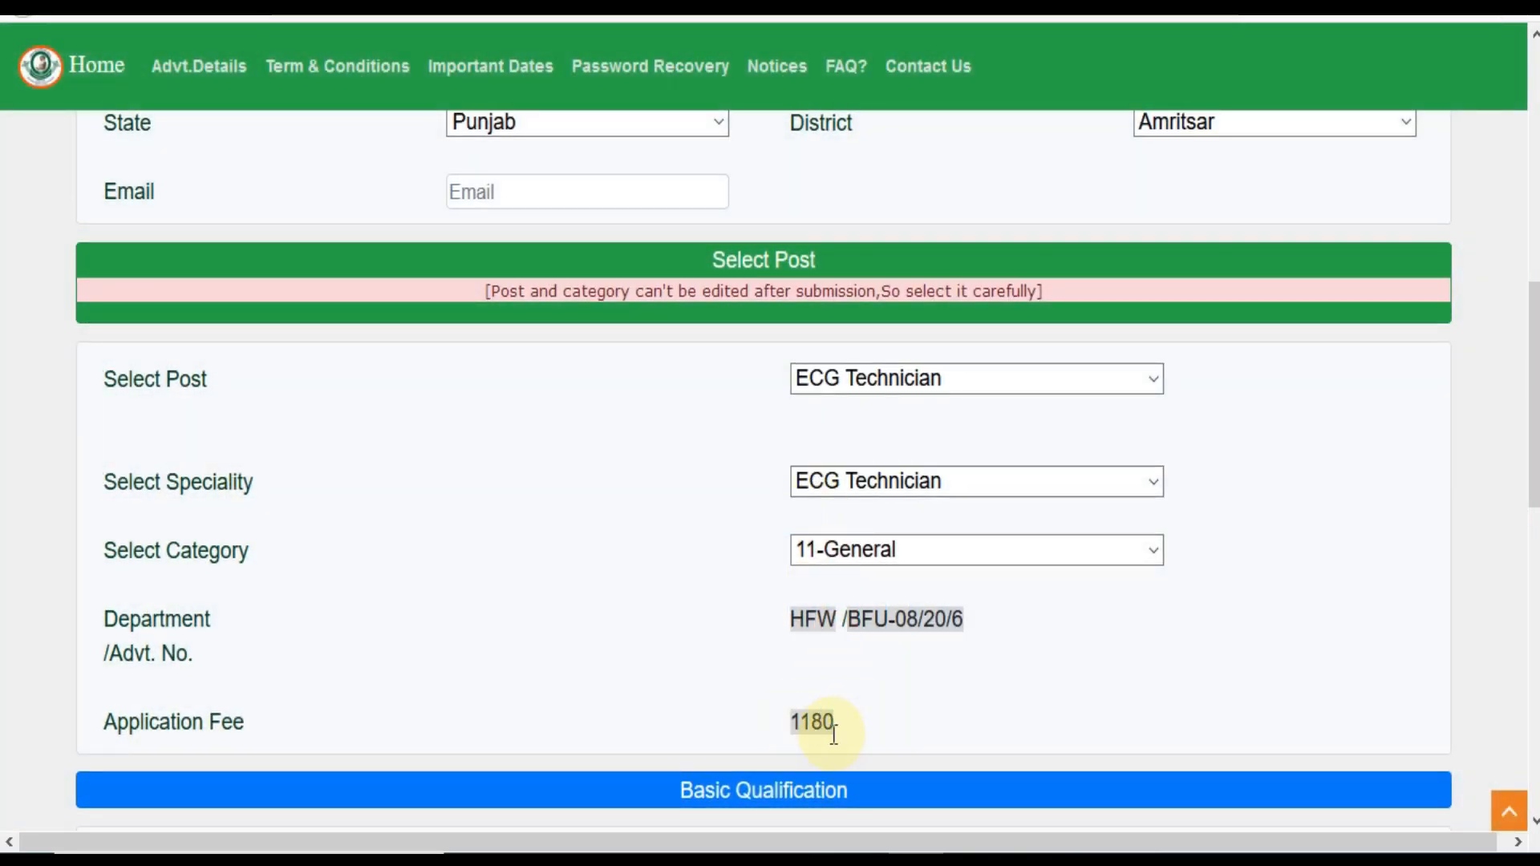
pyautogui.click(866, 552)
pyautogui.click(743, 520)
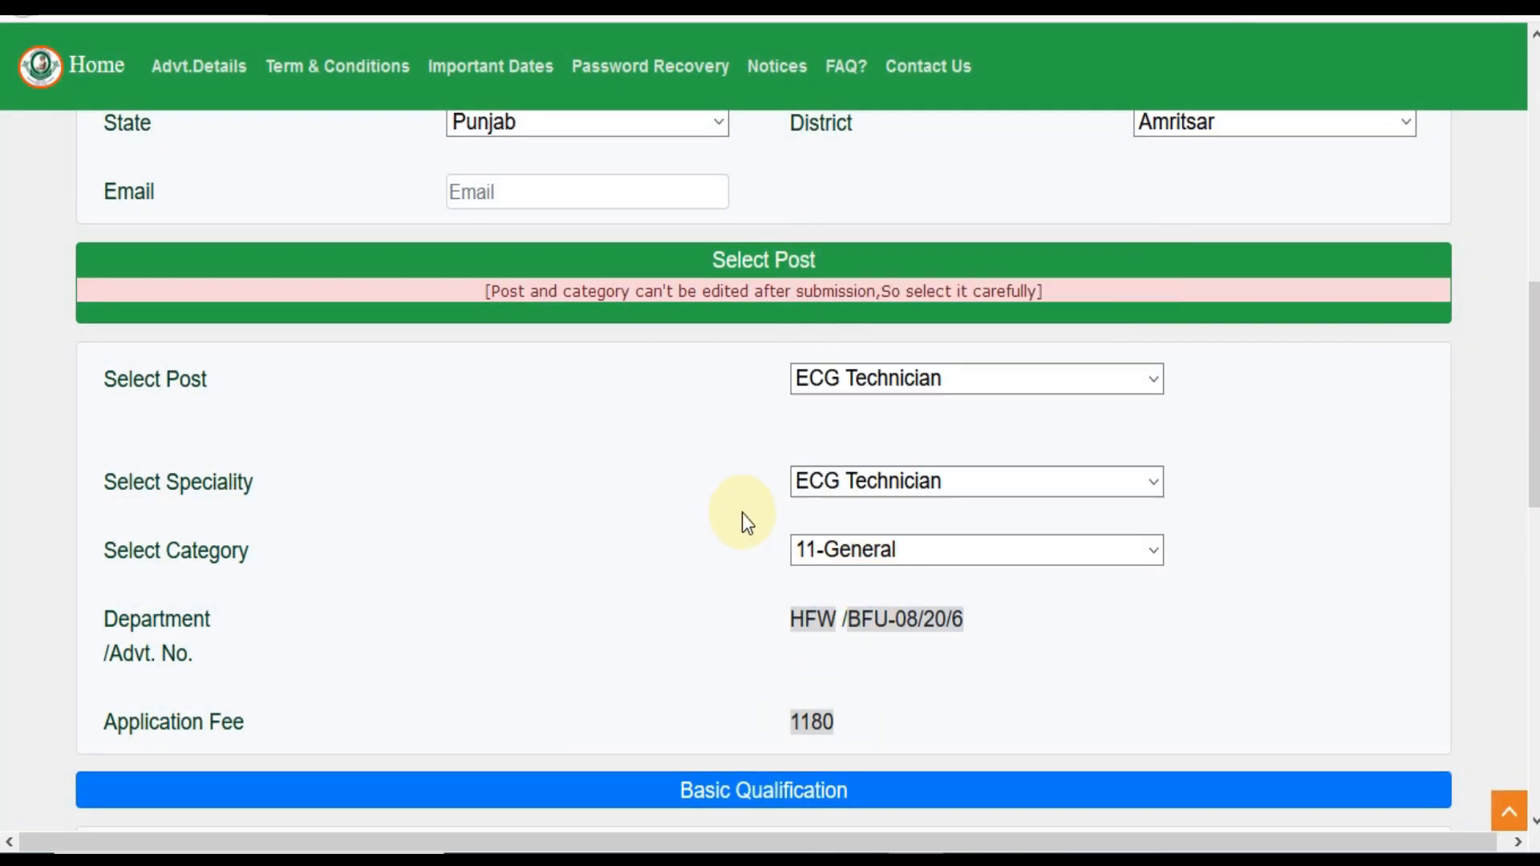
# Select the Ward Attendant post with category 14-SC(M&B)
pyautogui.click(899, 378)
pyautogui.click(898, 811)
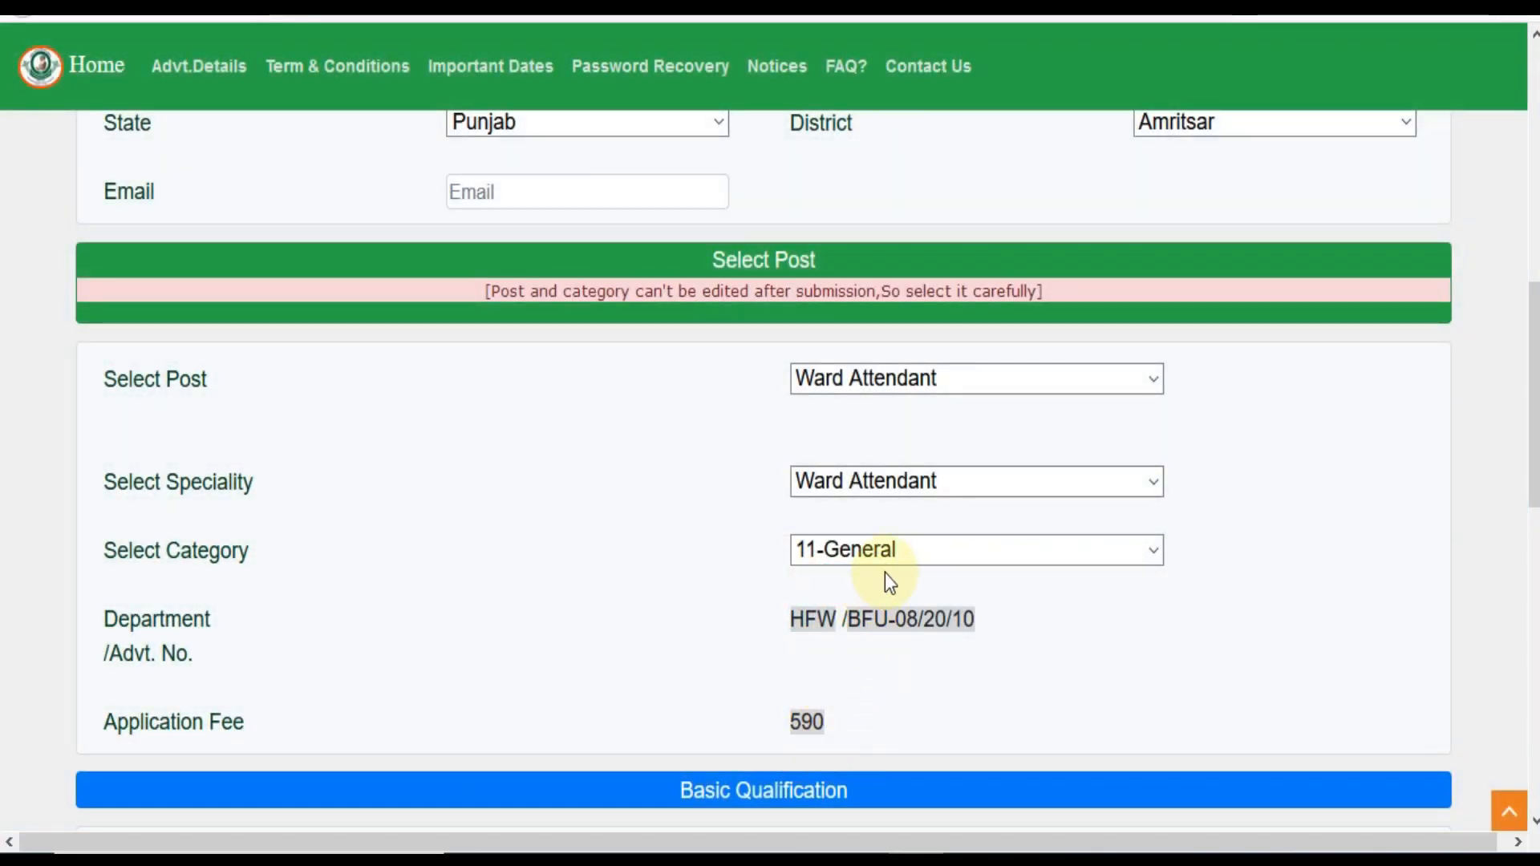
pyautogui.click(893, 555)
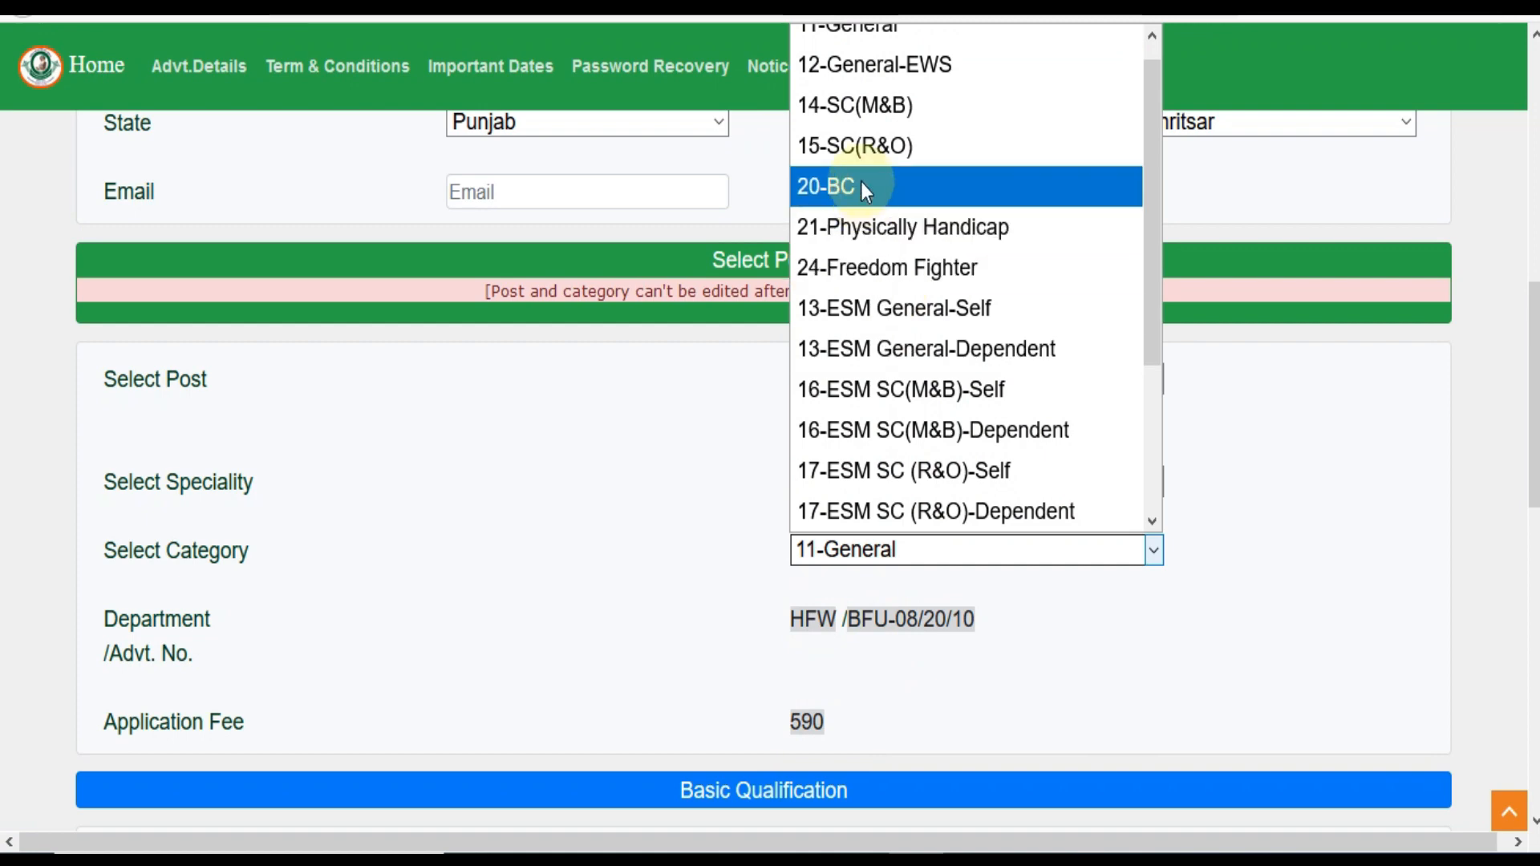
pyautogui.click(857, 113)
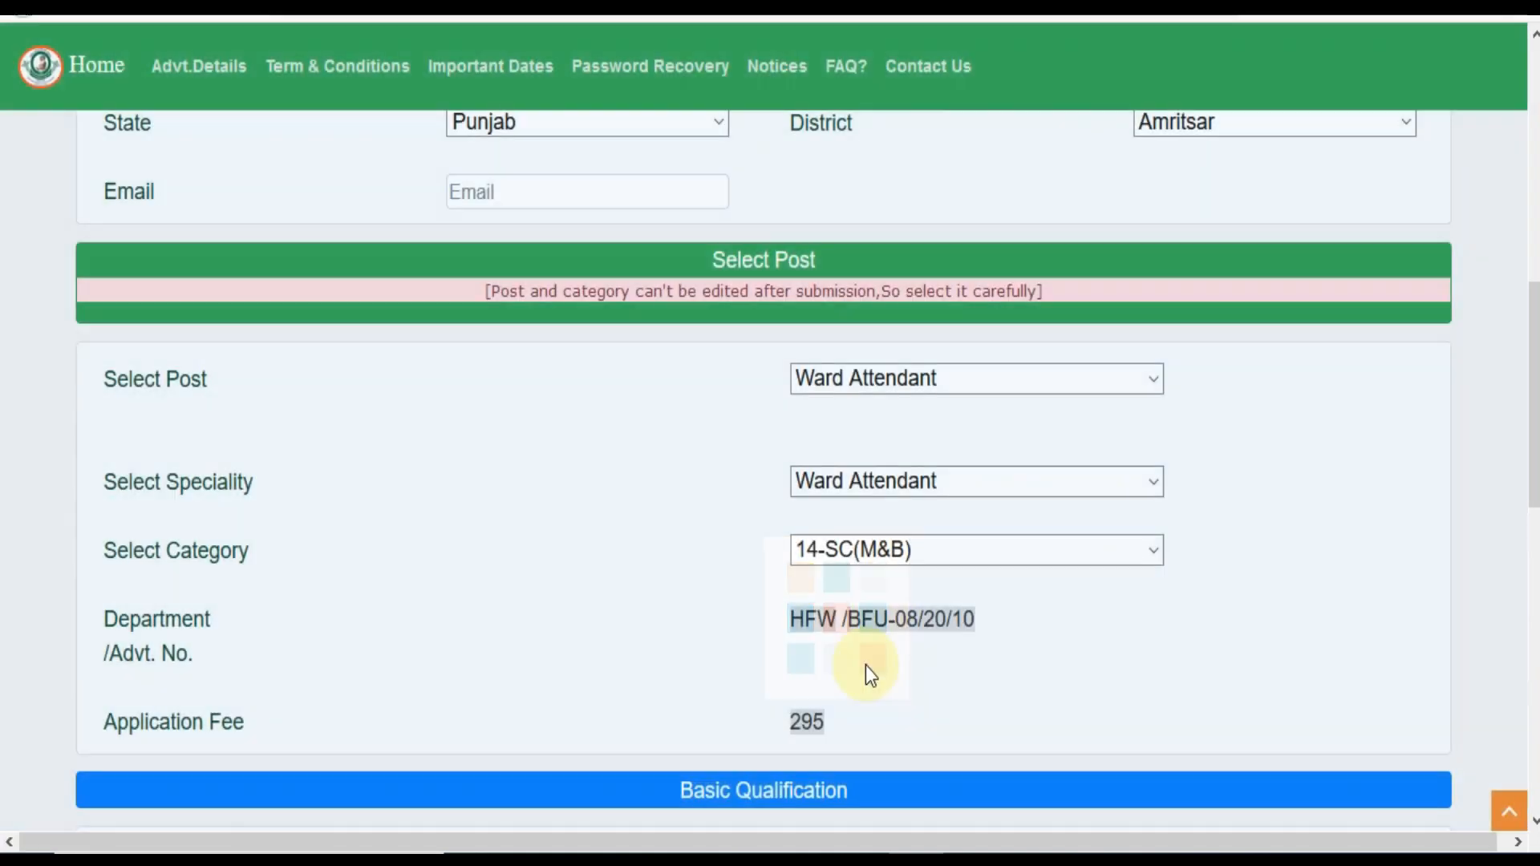
pyautogui.click(914, 377)
pyautogui.click(891, 370)
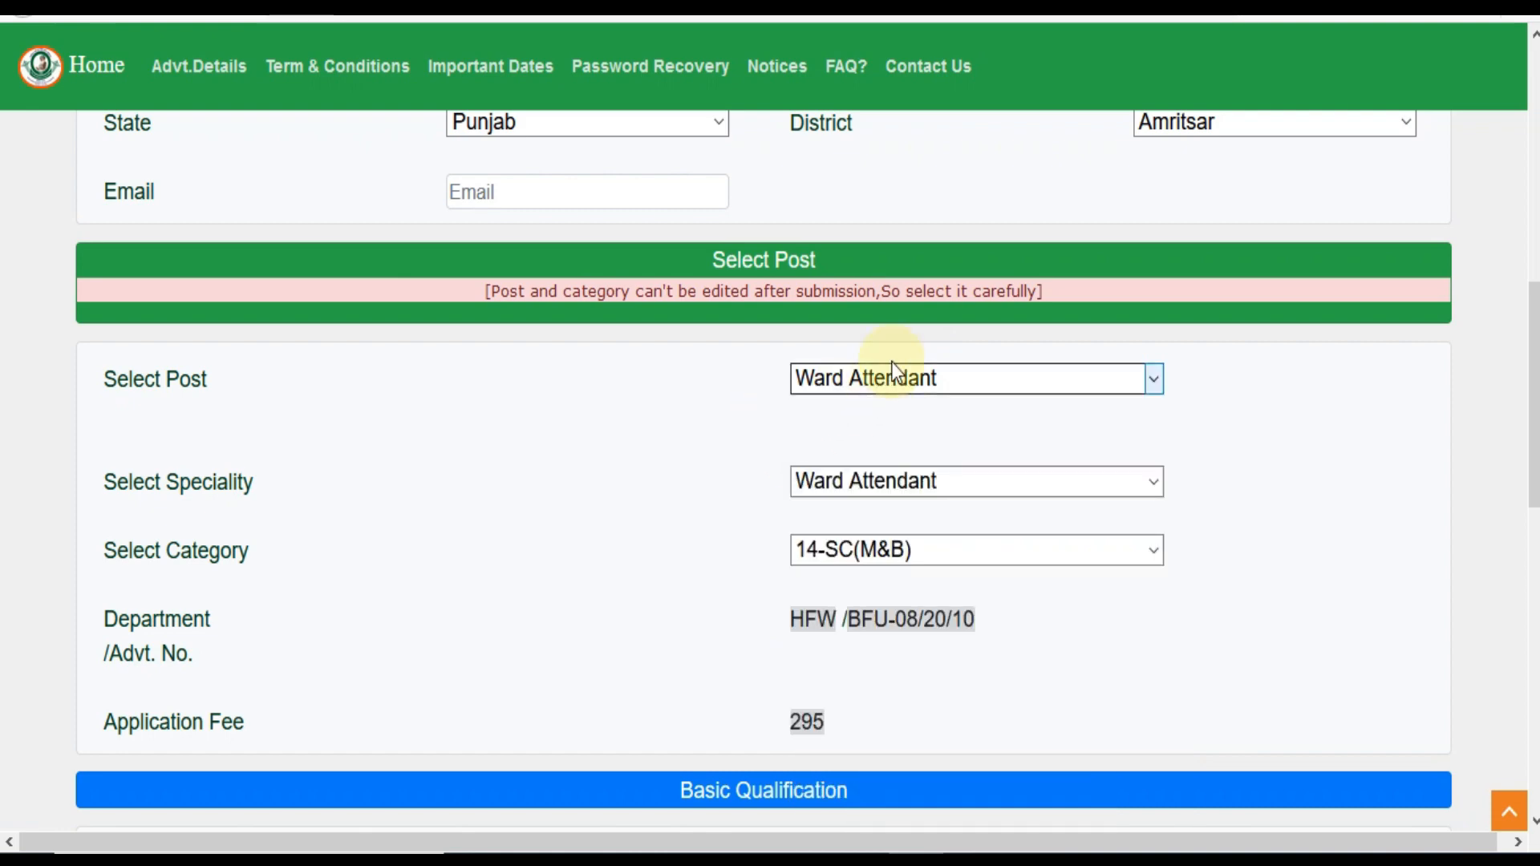
# Switch the post to Radiographer with category 14-SC(M&B), showing fee 590, and scroll the form
pyautogui.click(897, 384)
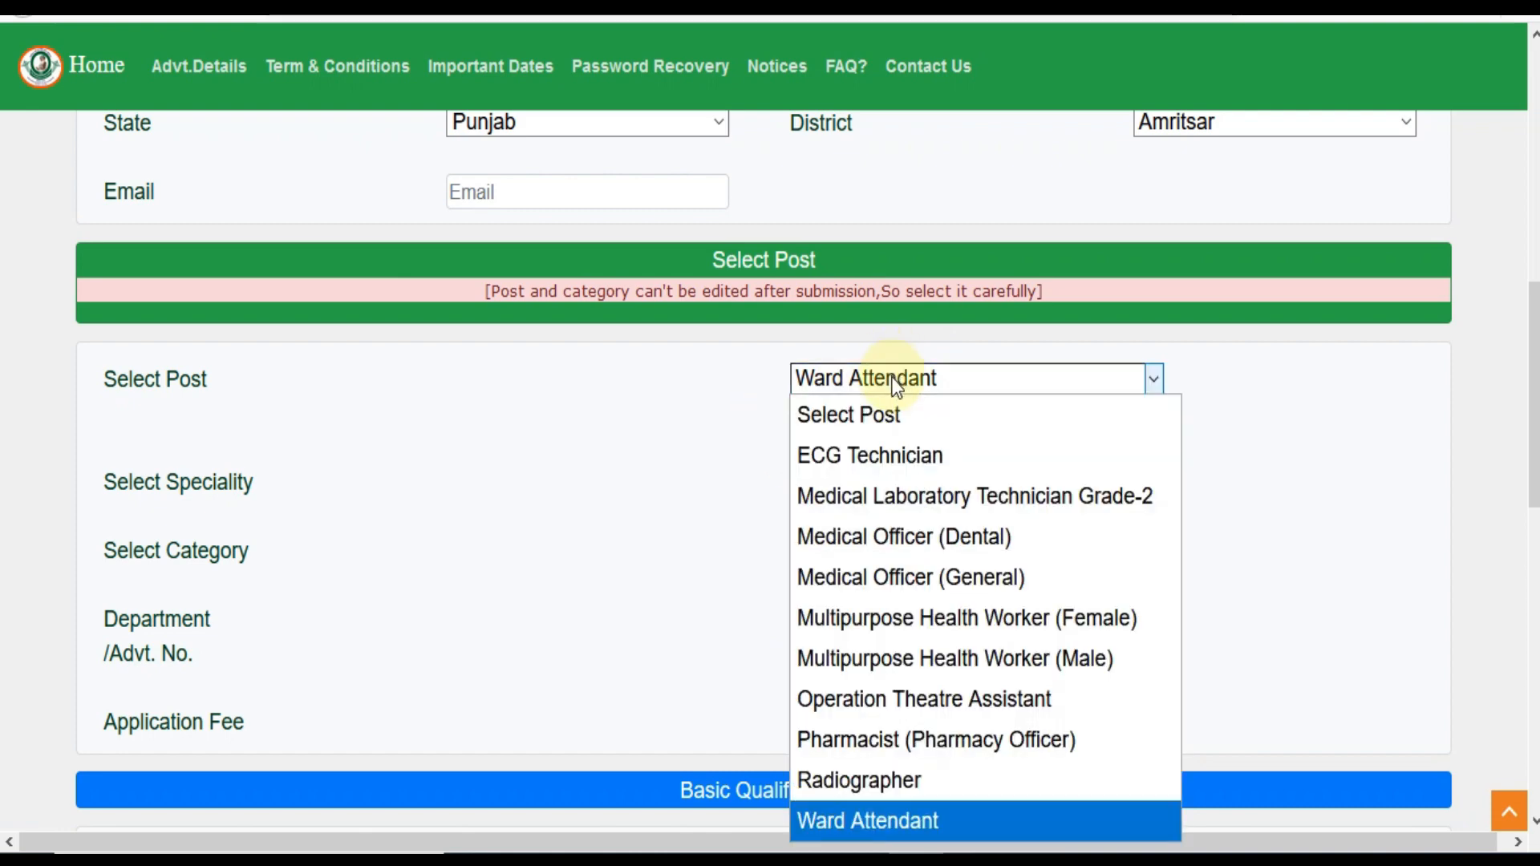
pyautogui.click(897, 815)
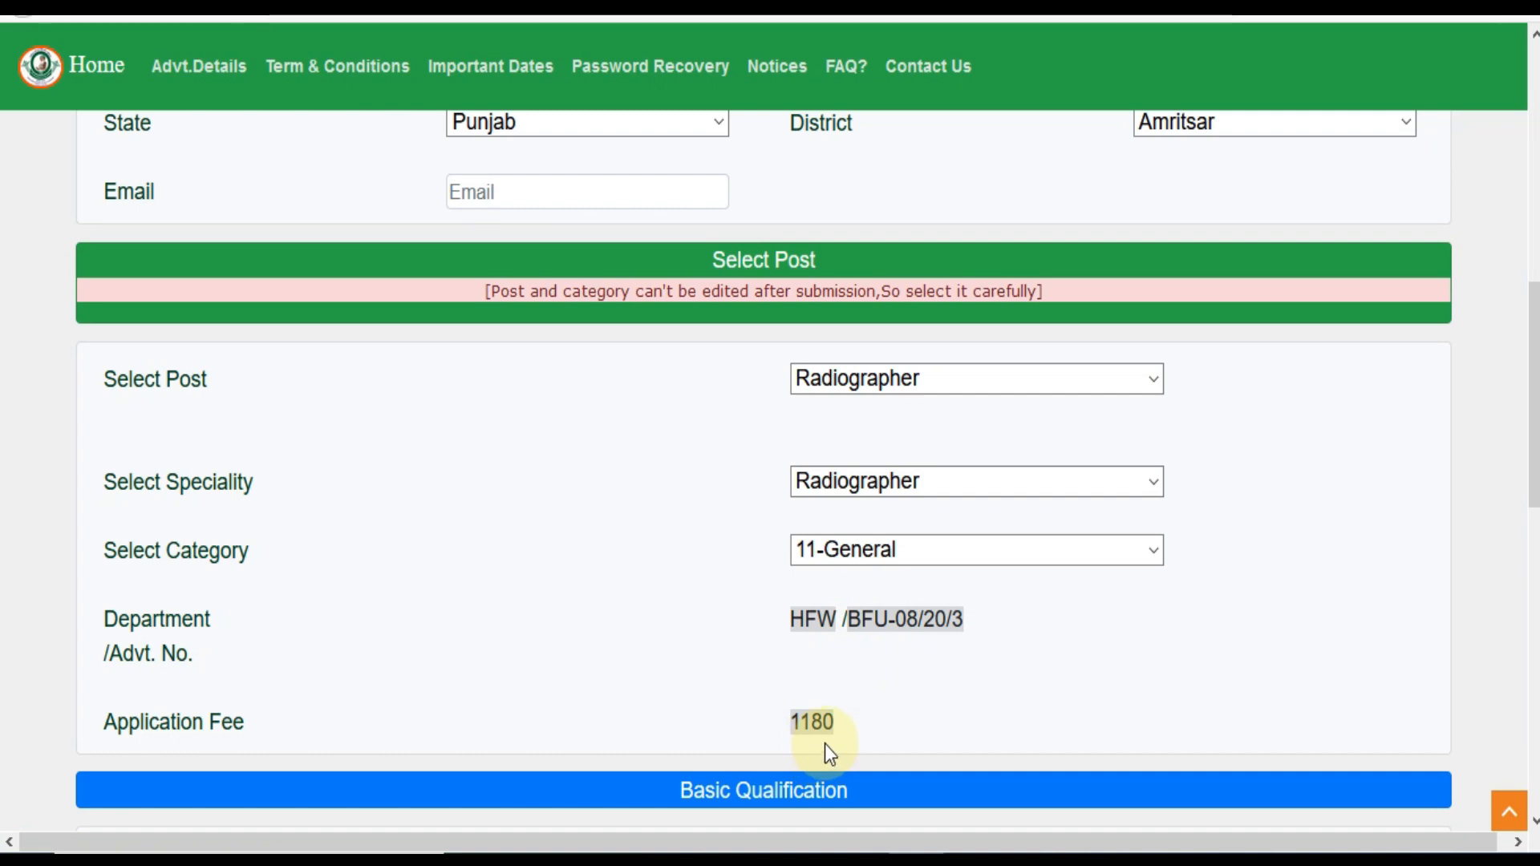
pyautogui.click(820, 552)
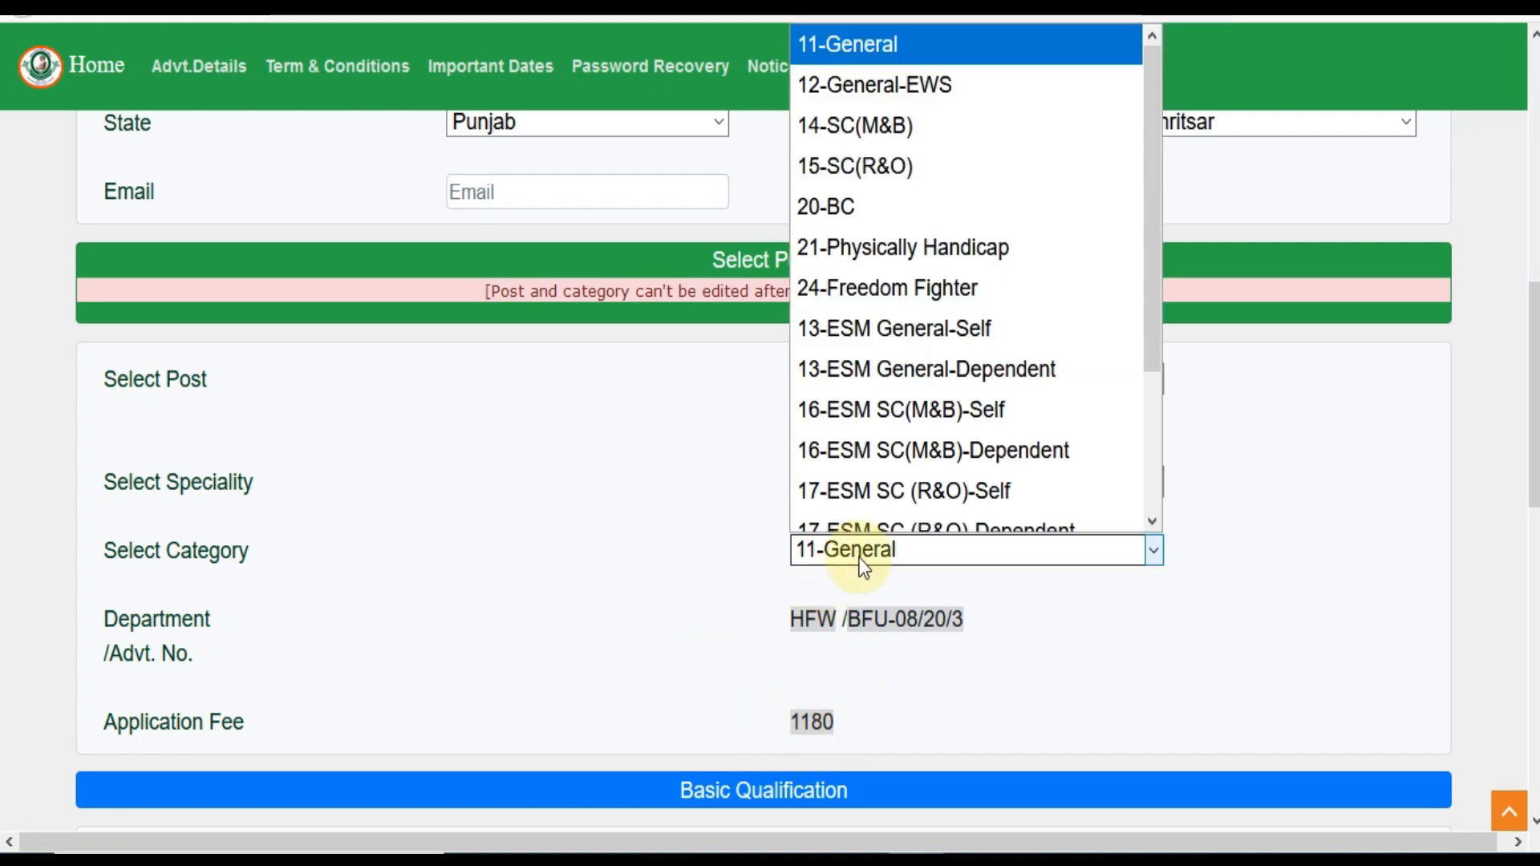
pyautogui.click(858, 105)
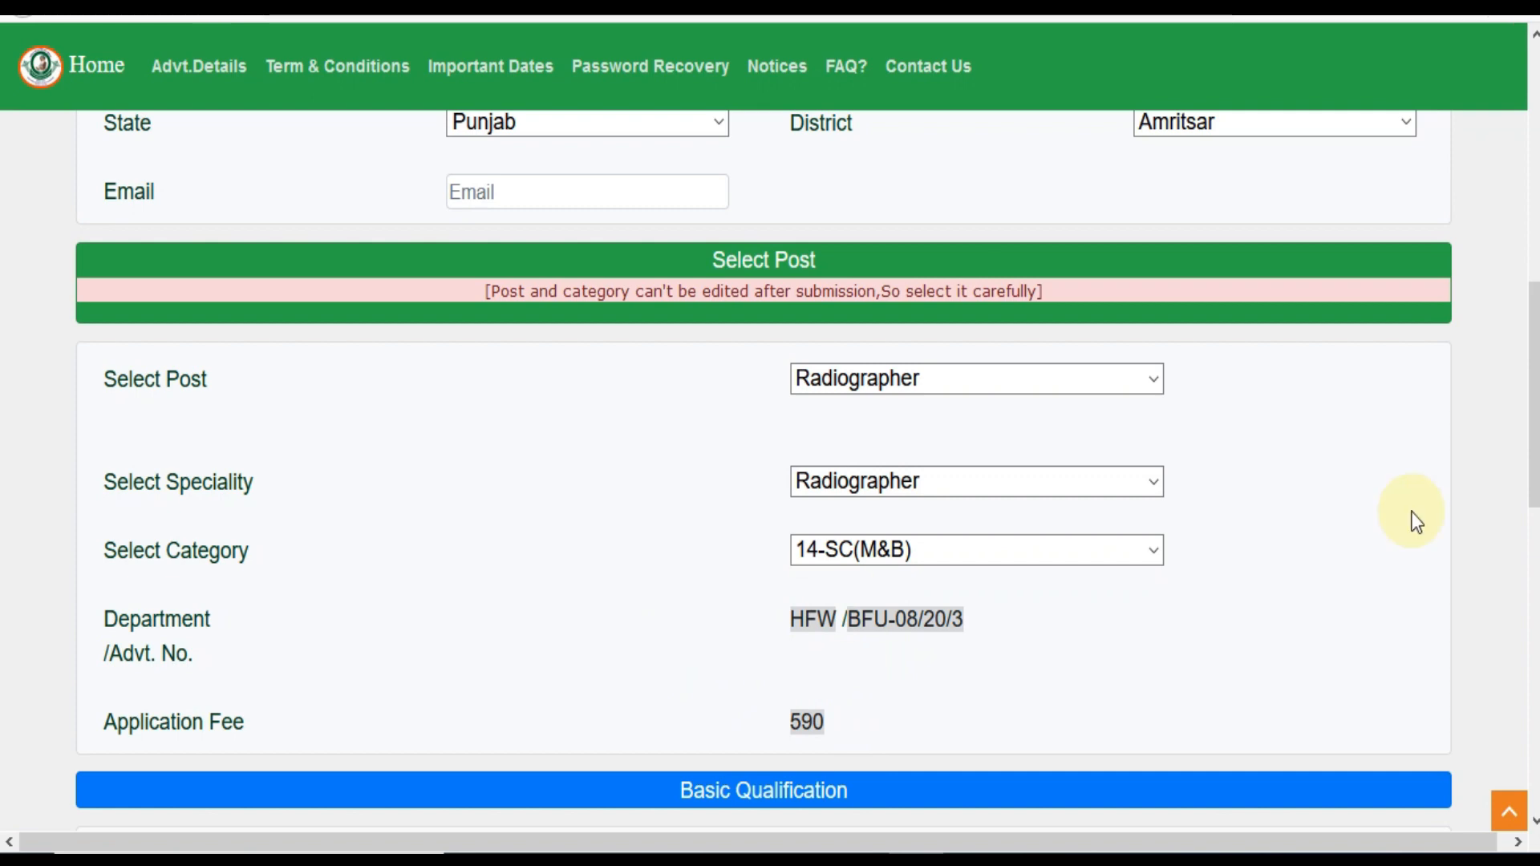
pyautogui.scroll(-10, 770, 482)
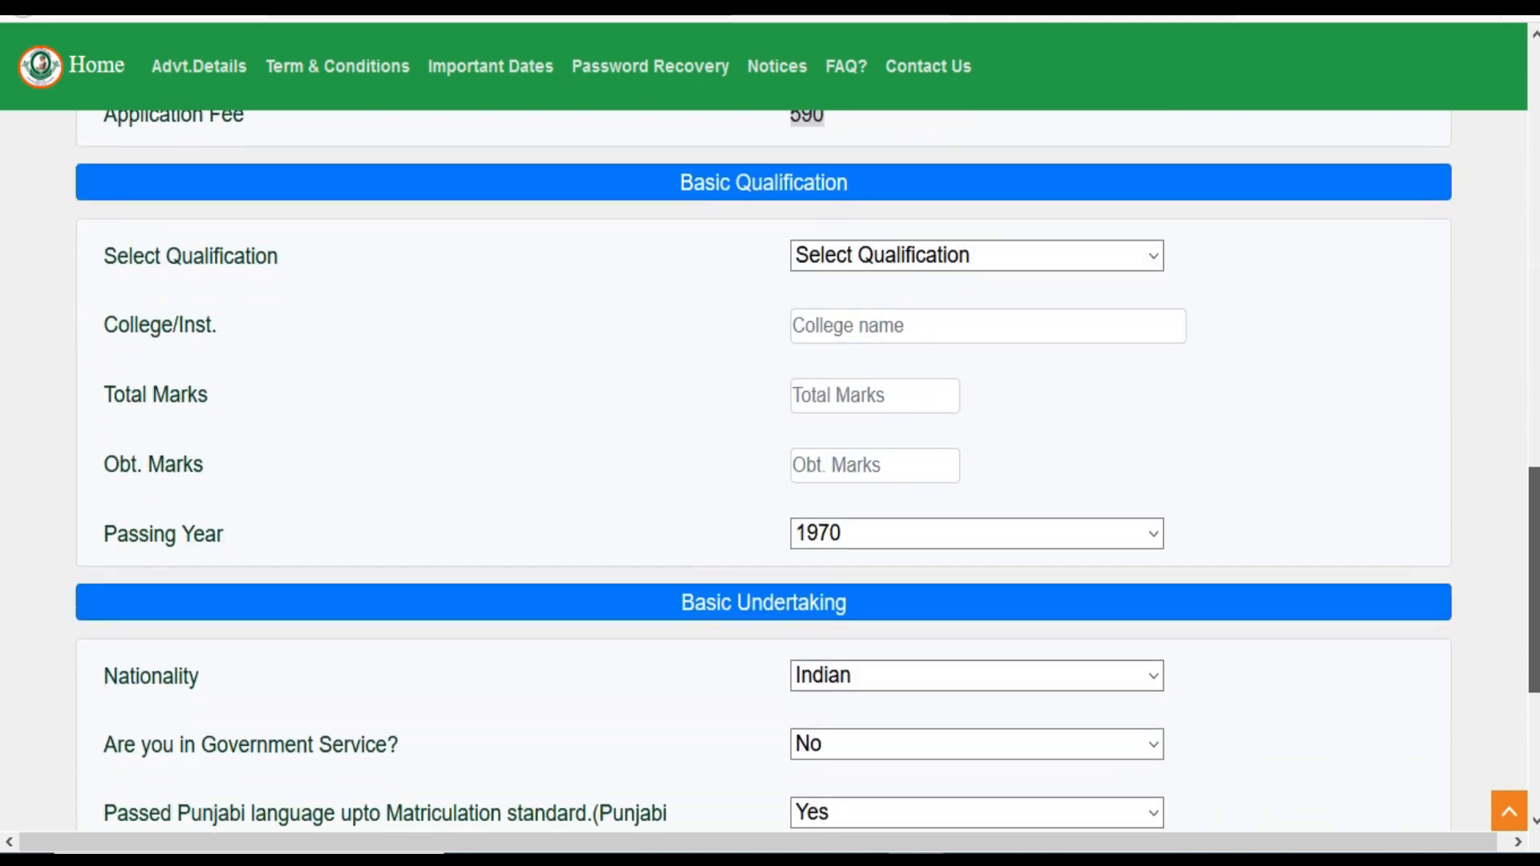
pyautogui.scroll(-2, 770, 481)
pyautogui.scroll(20, 770, 481)
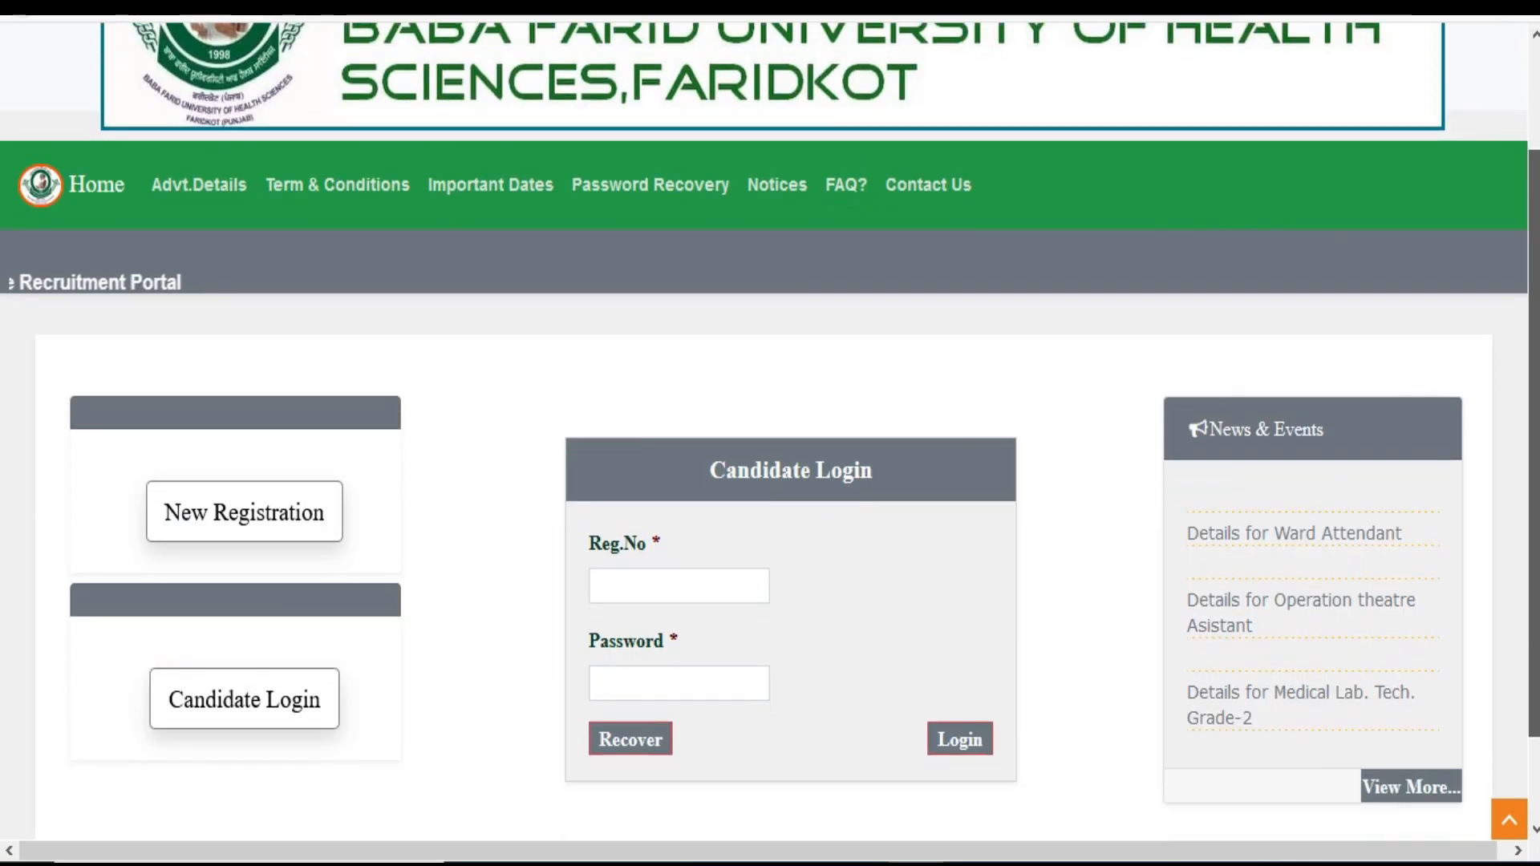
# Scroll the home page down to the New Registration and Candidate Login panels
pyautogui.scroll(-1, 659, 660)
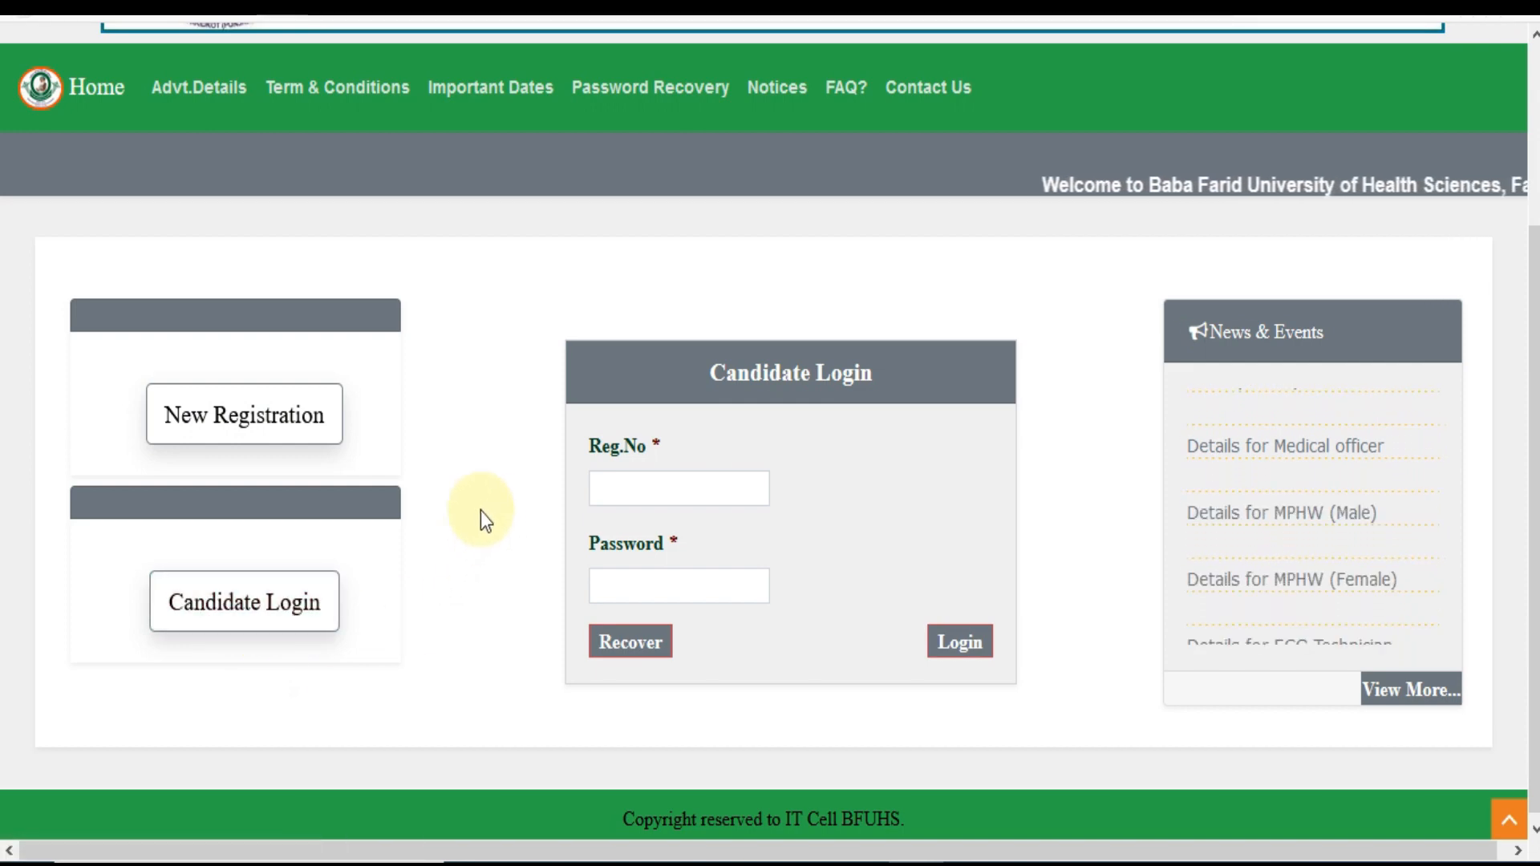
# Open a fresh registration form and enter the candidate's name, father's name and date of birth
pyautogui.click(263, 433)
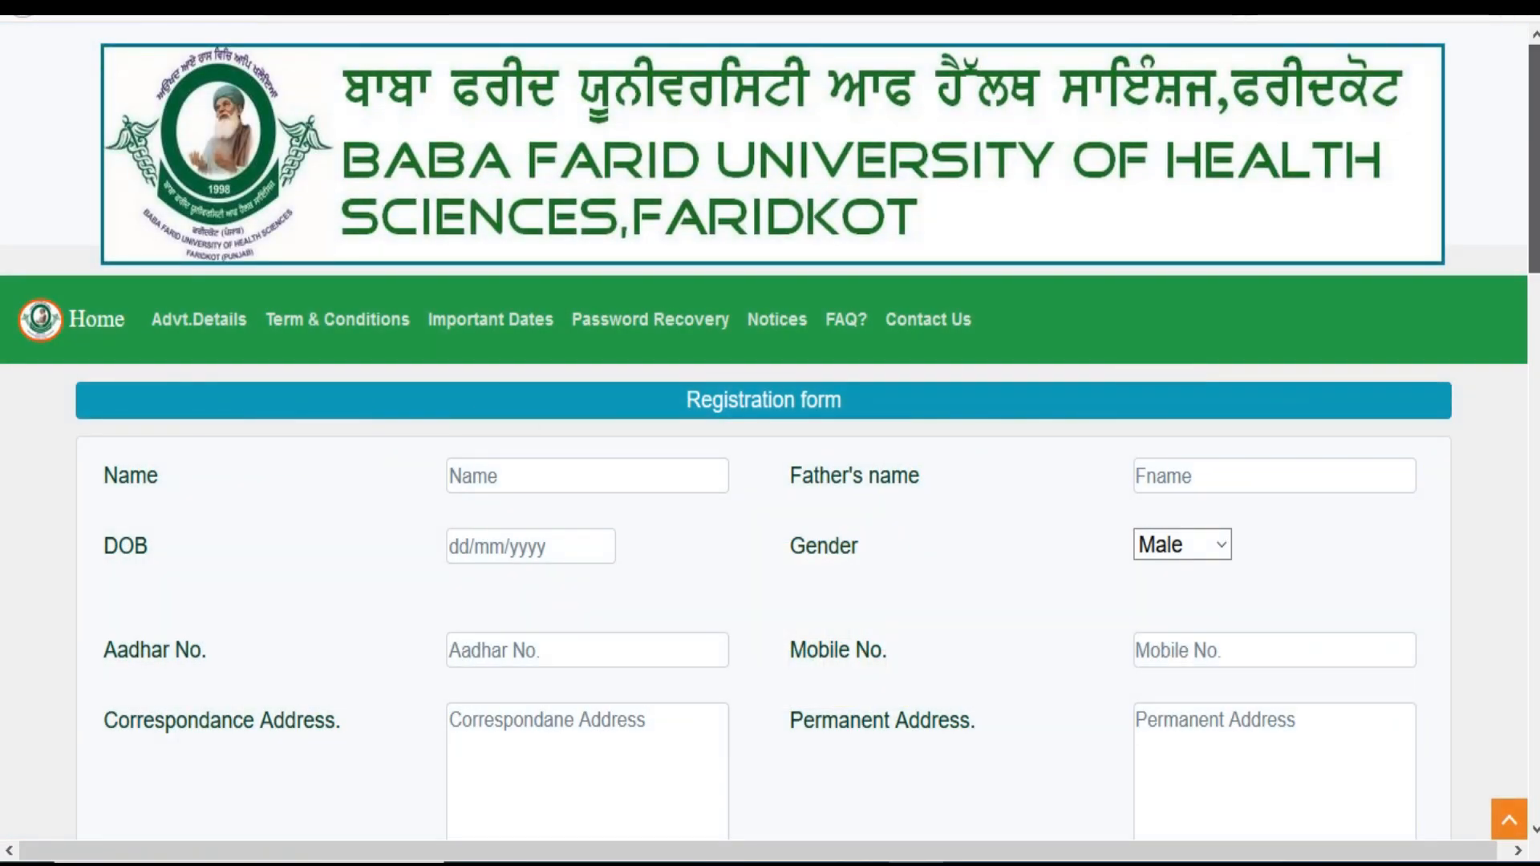
pyautogui.scroll(-1, 770, 433)
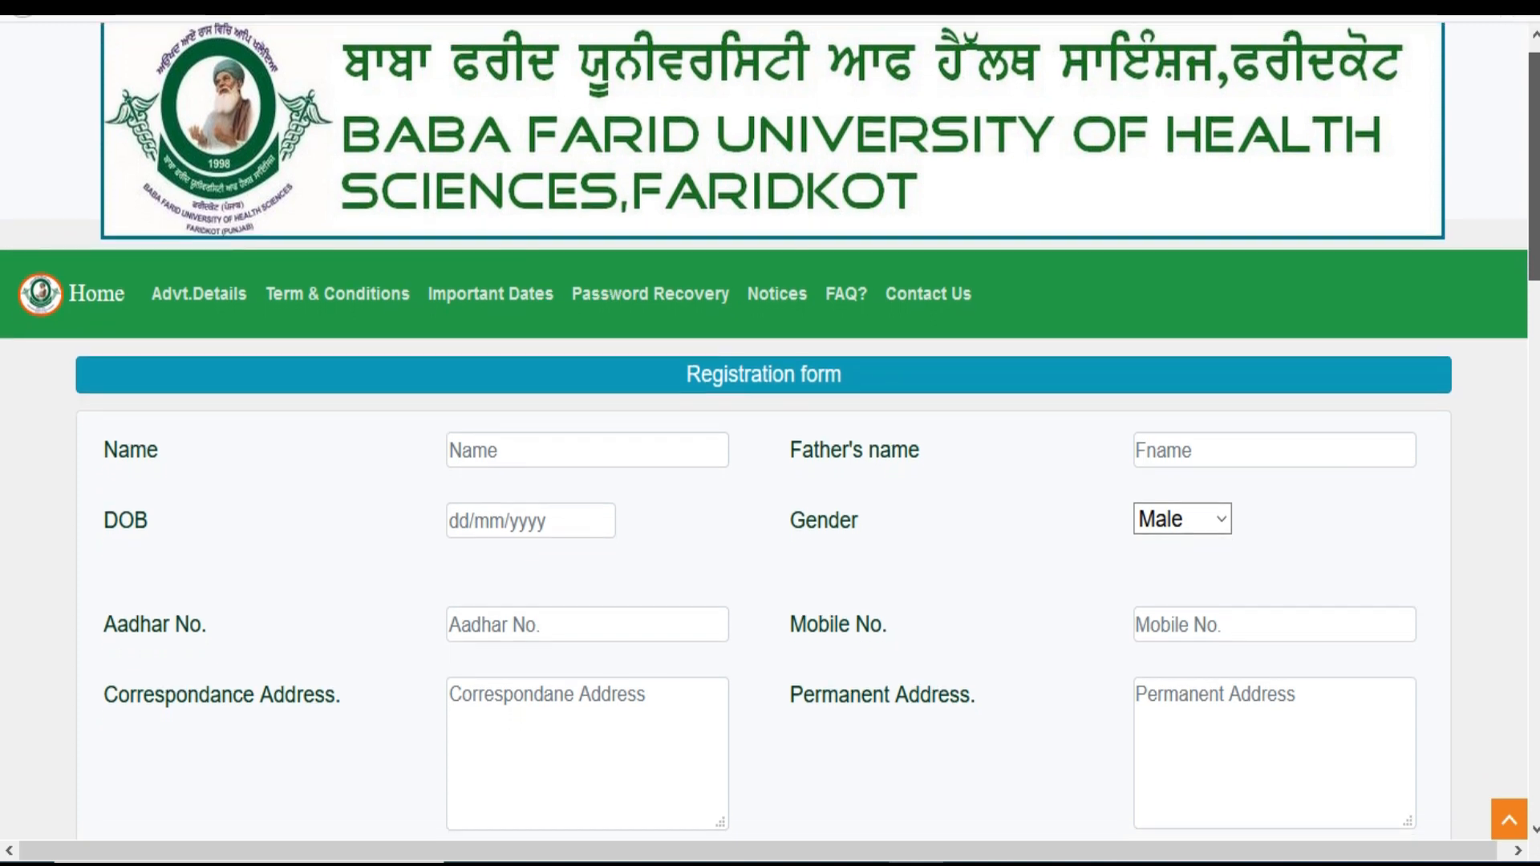
pyautogui.scroll(-1, 770, 433)
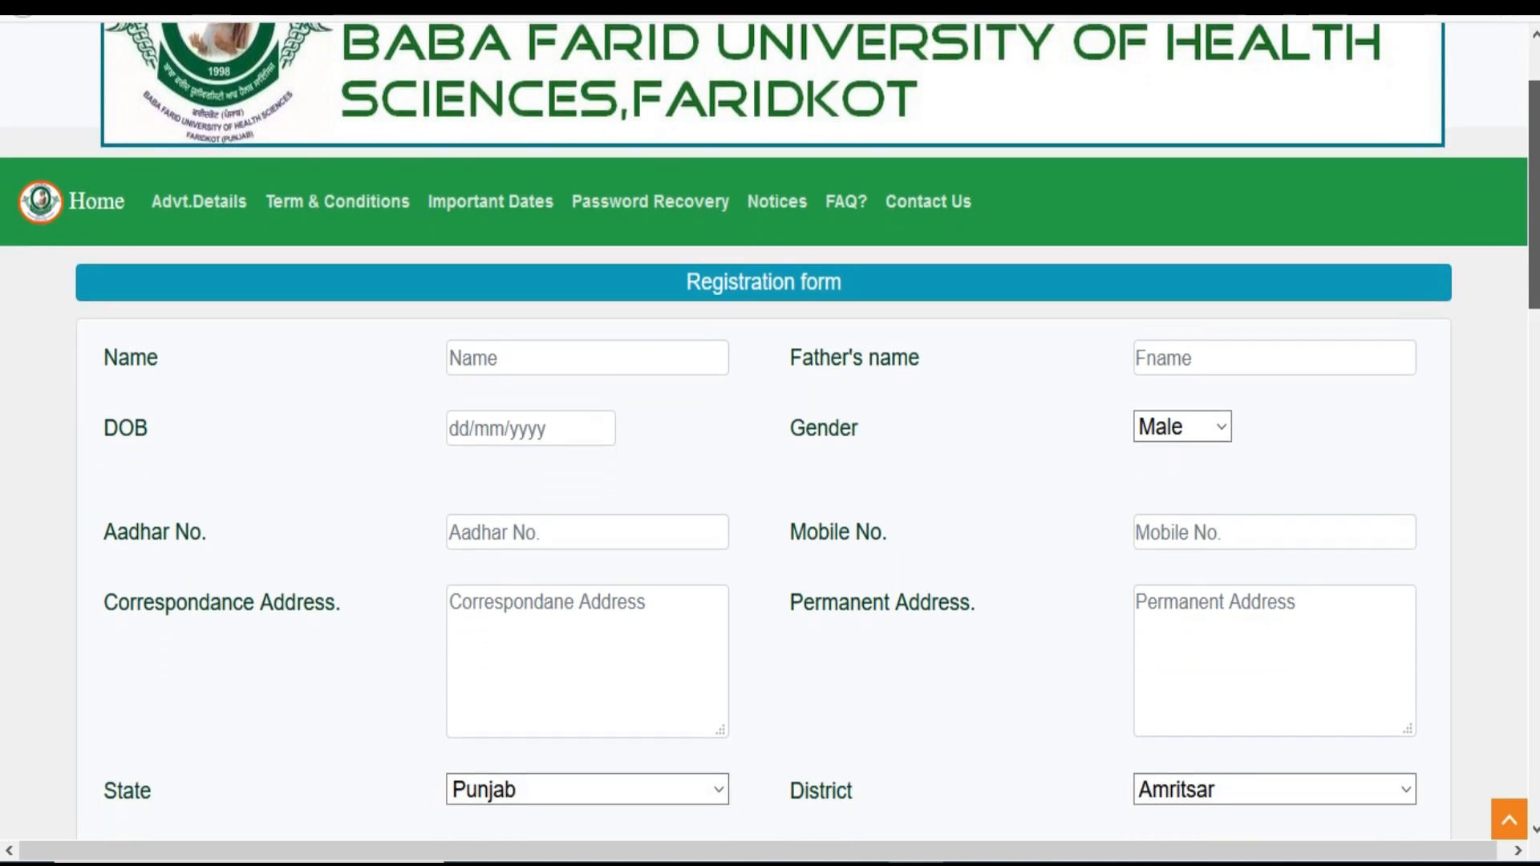
pyautogui.click(552, 365)
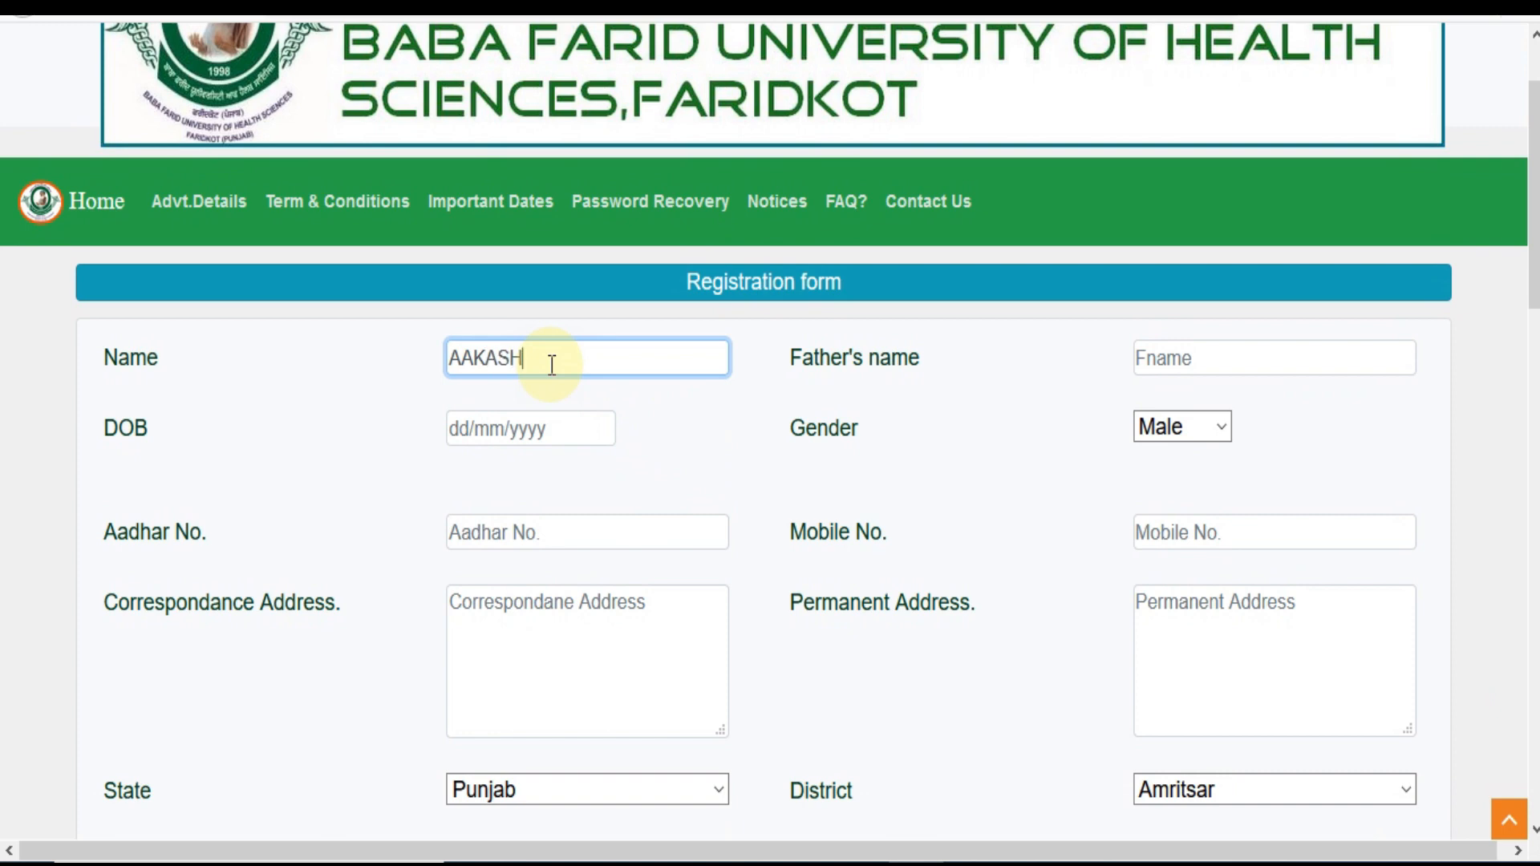
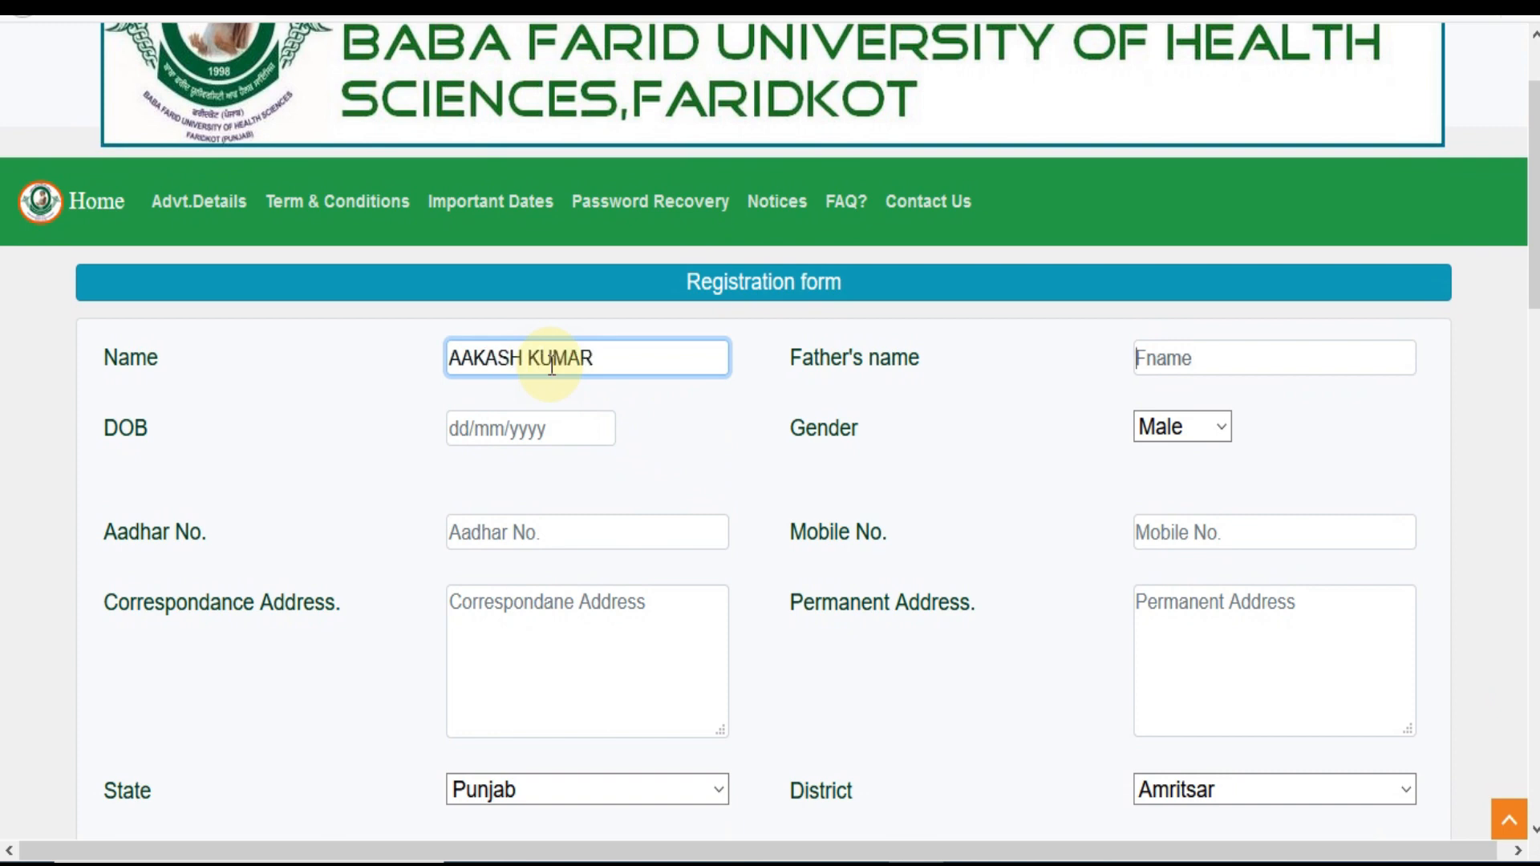
pyautogui.press('Tab')
pyautogui.write('MAHE')
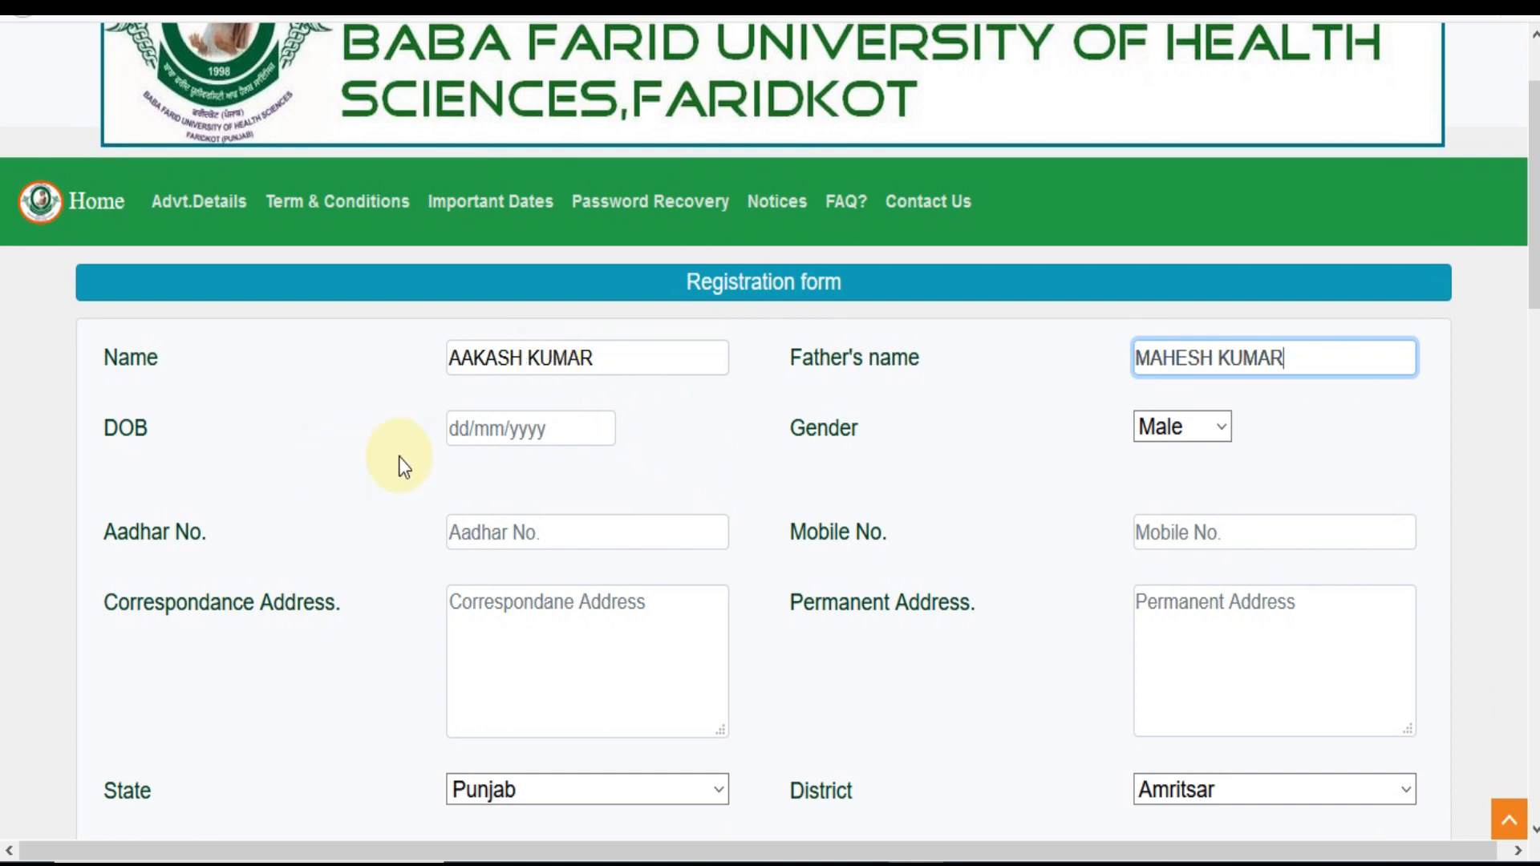
pyautogui.click(481, 441)
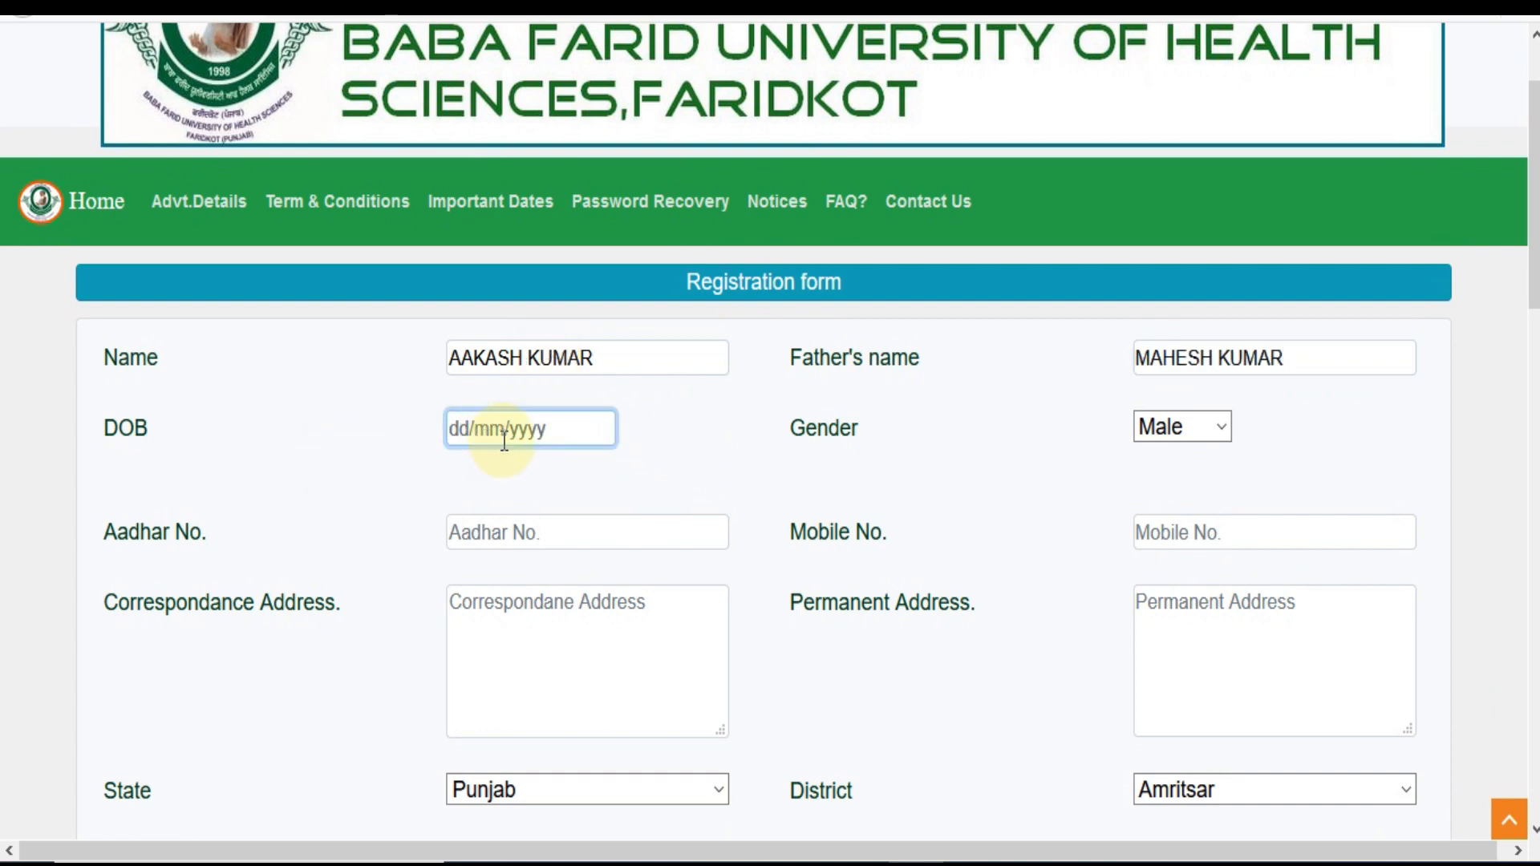
pyautogui.write('01/01/1996')
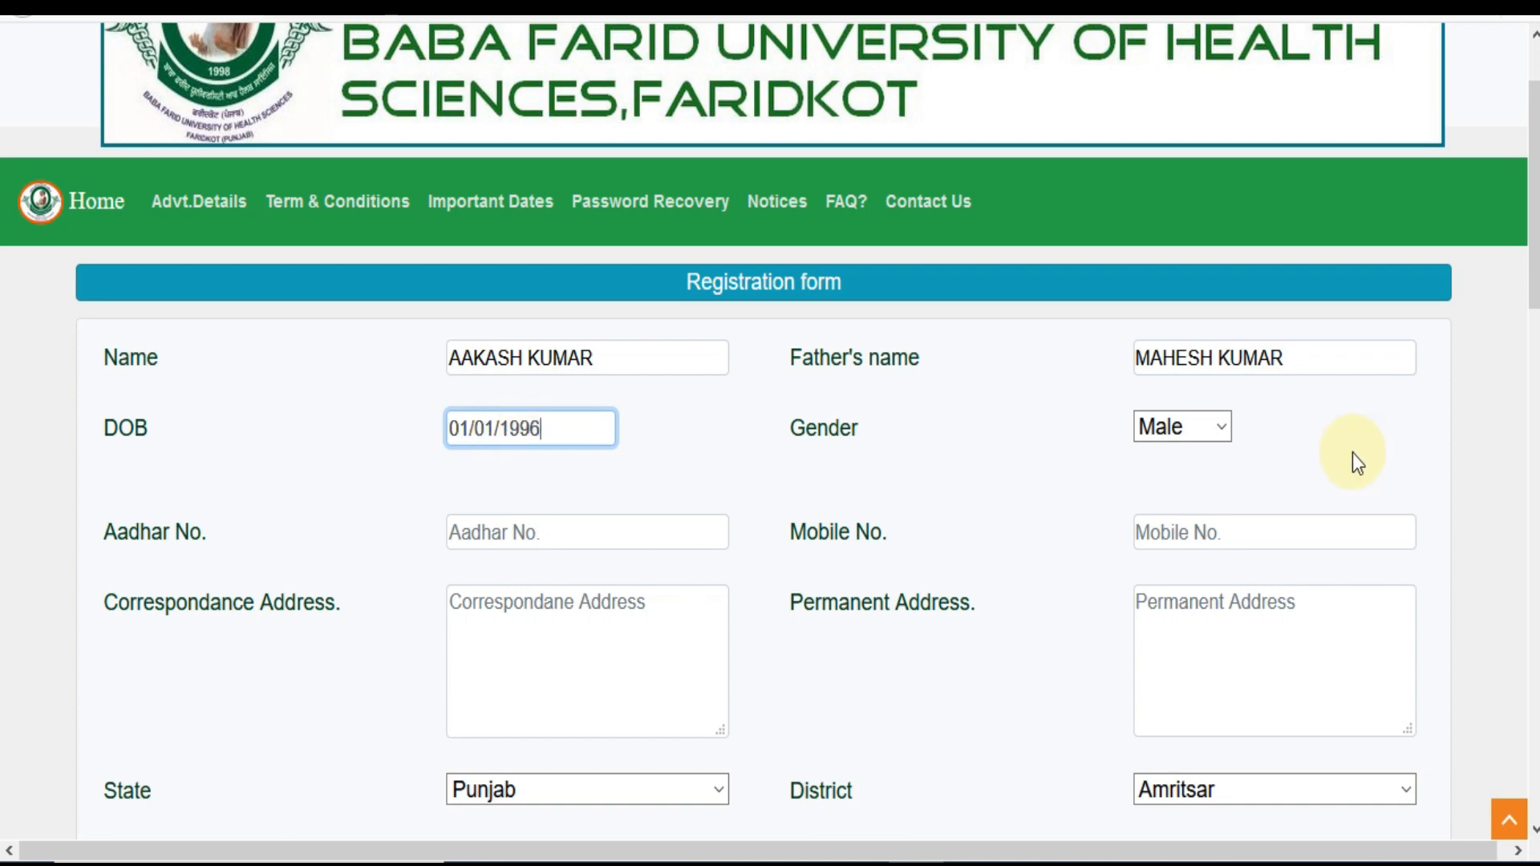
# Keep Gender as Male and enter the candidate's correspondence address
pyautogui.click(1213, 426)
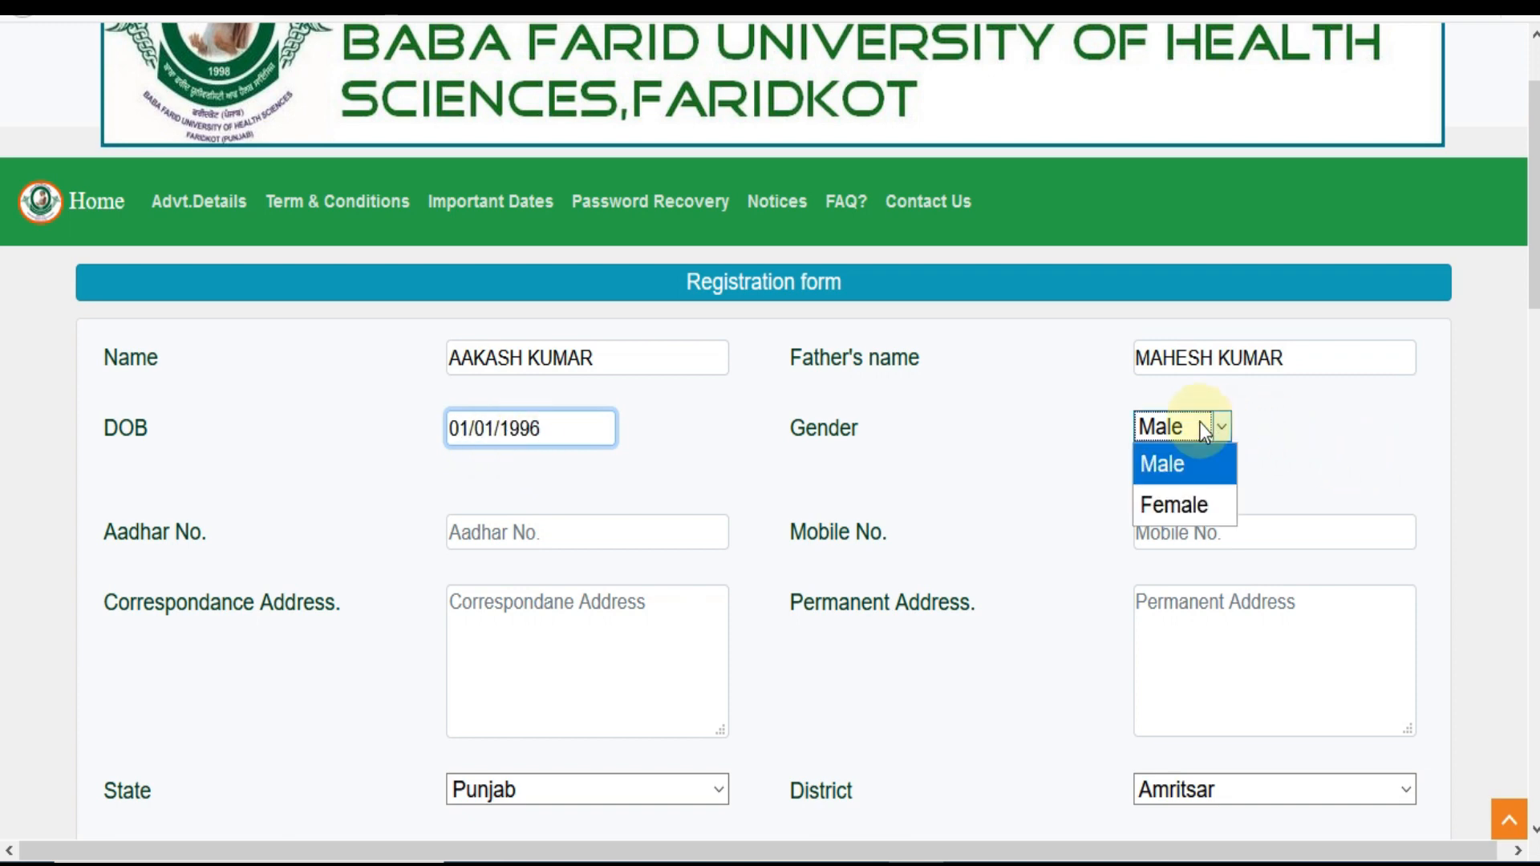
pyautogui.click(1055, 451)
pyautogui.click(541, 543)
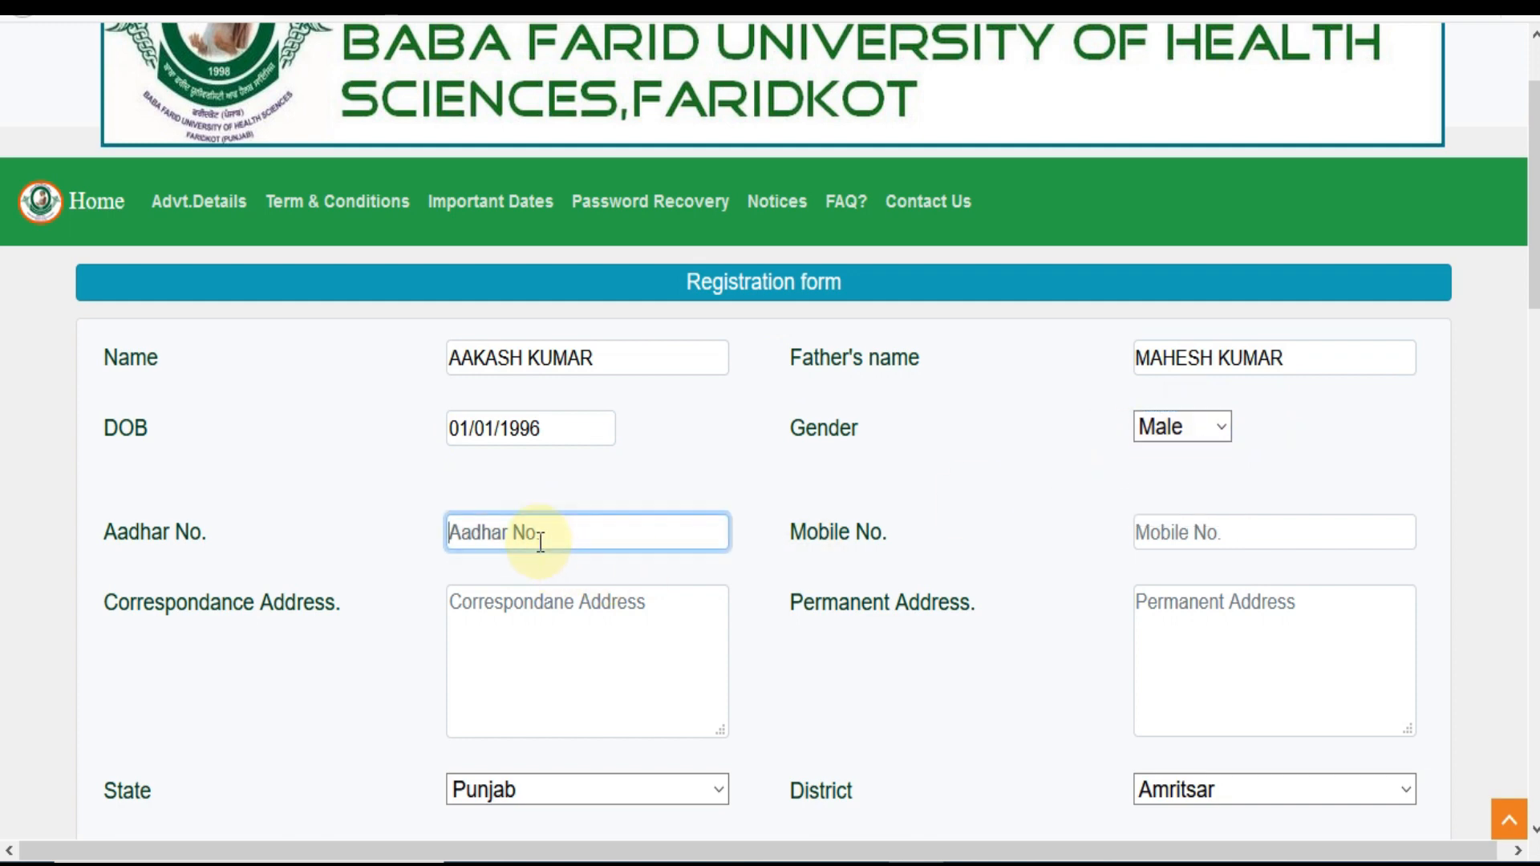
pyautogui.click(1148, 535)
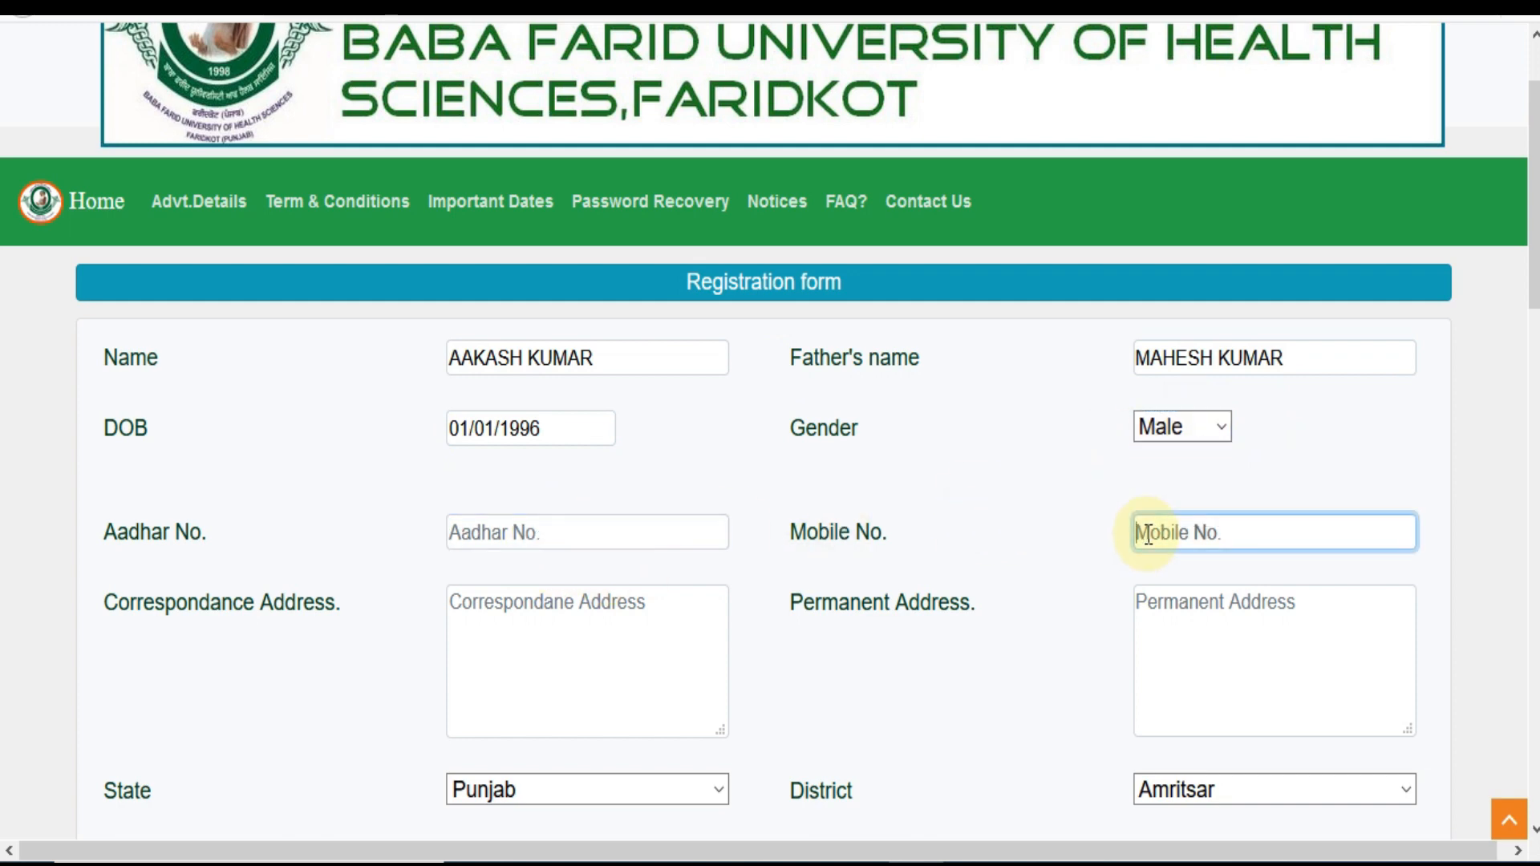
pyautogui.click(596, 646)
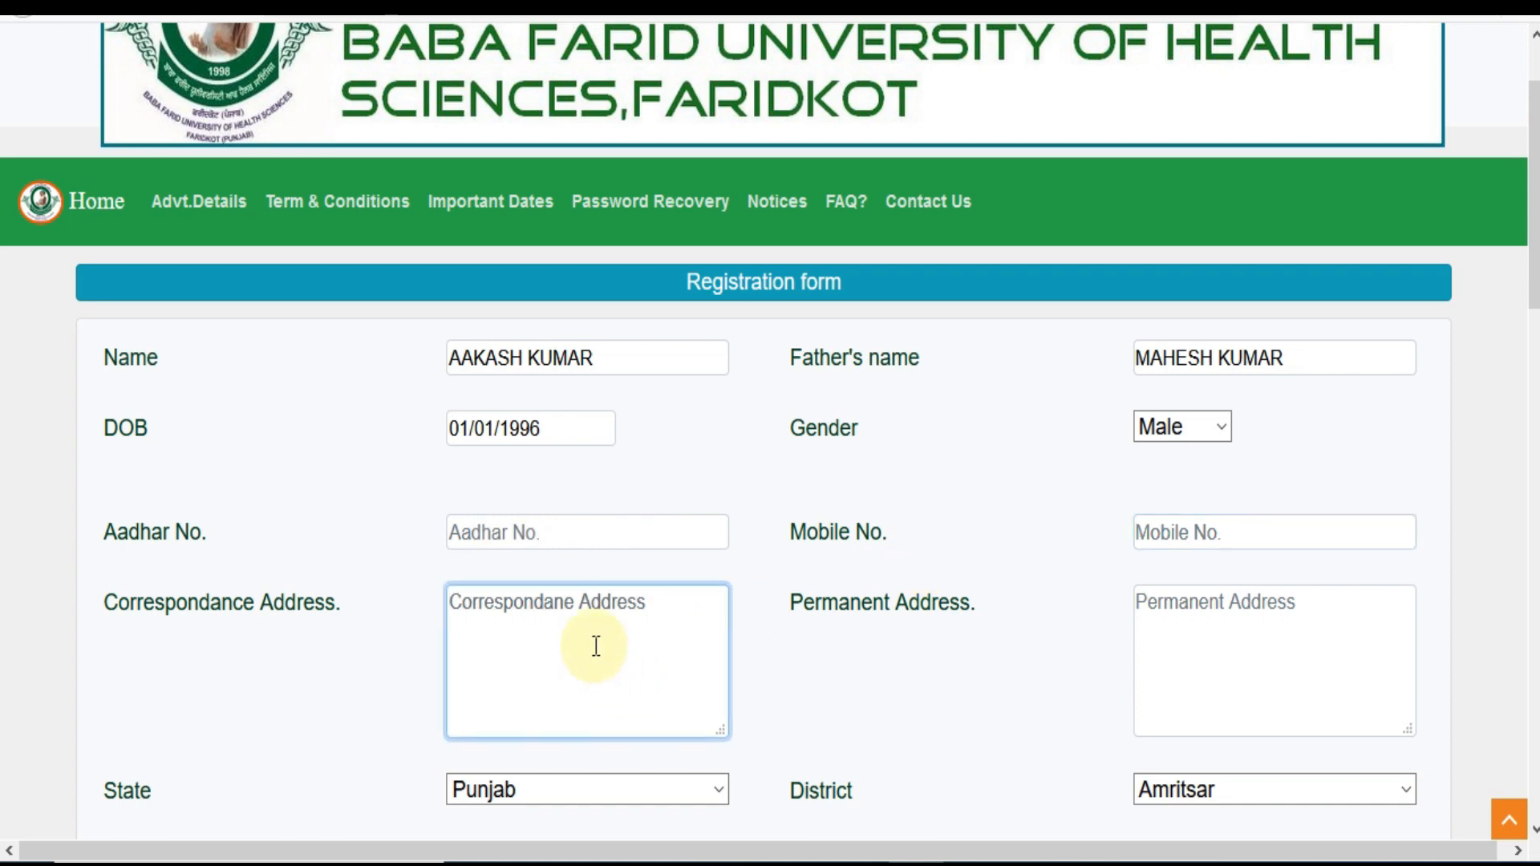
pyautogui.write('VI')
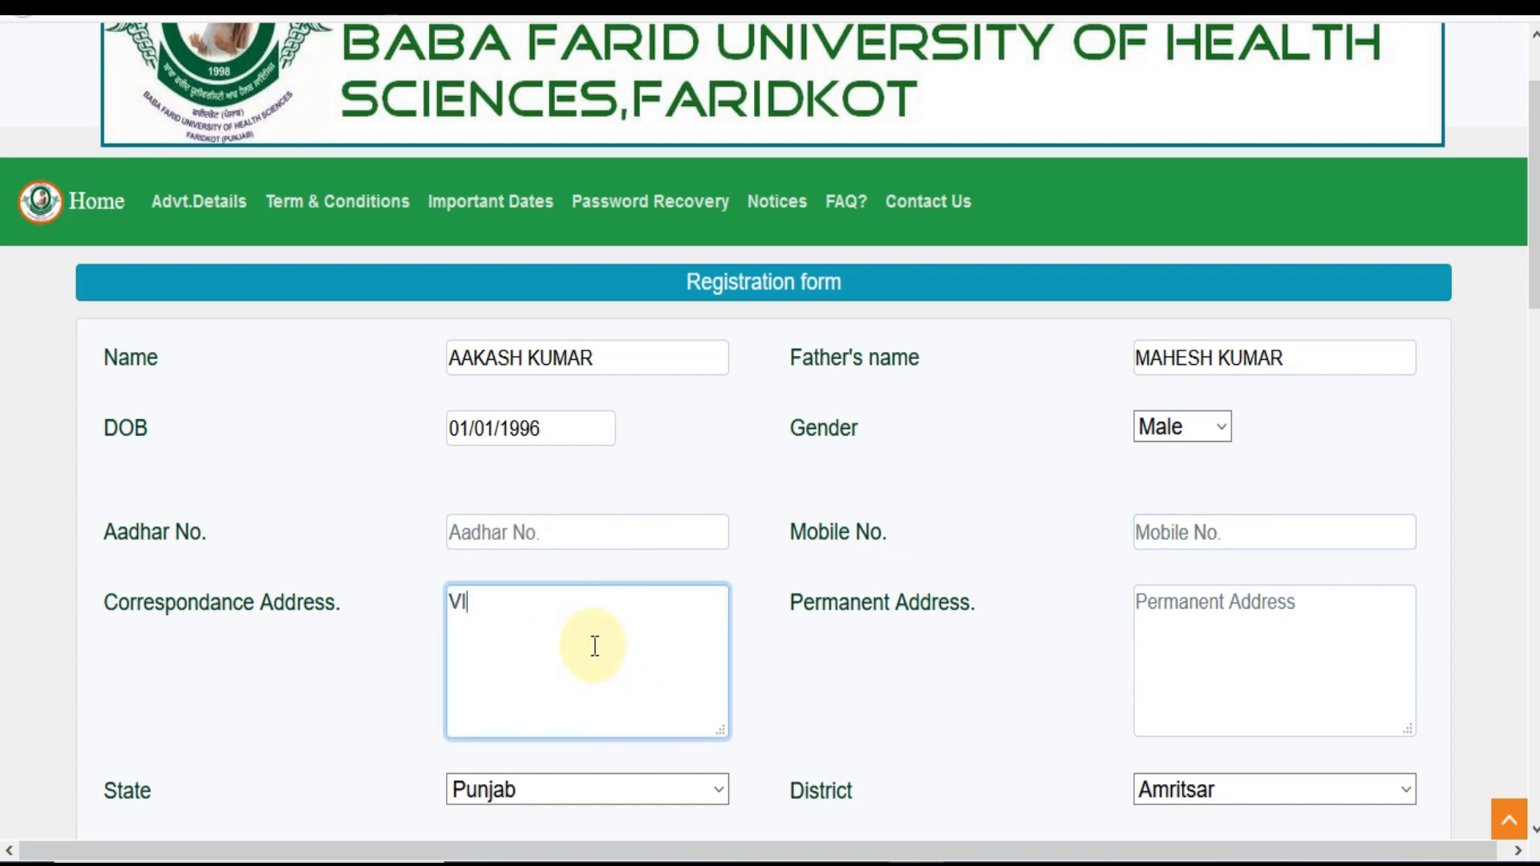
pyautogui.write('JAY NAGAR')
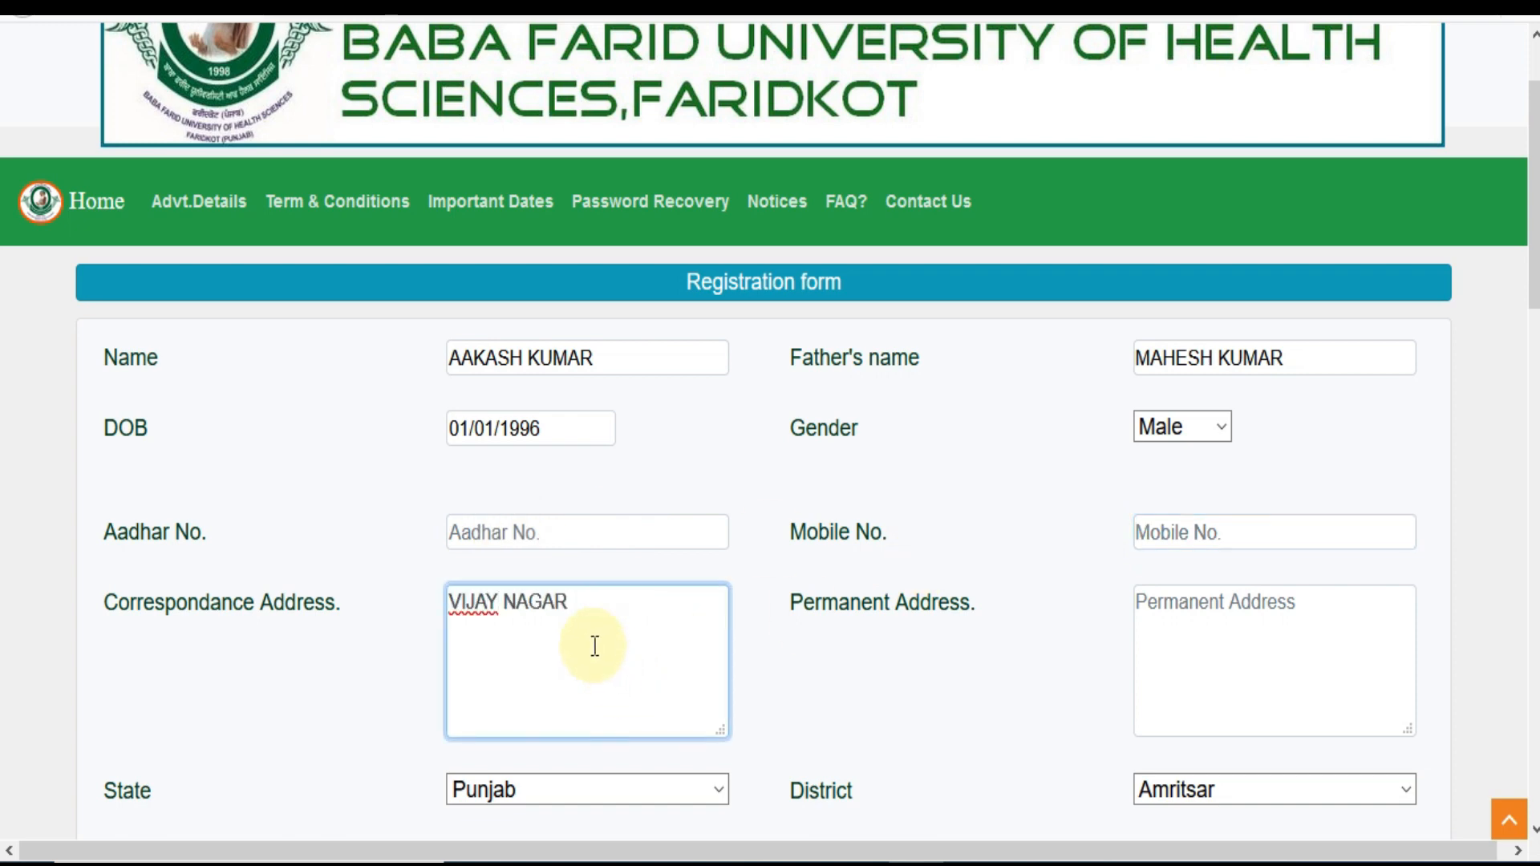
pyautogui.scroll(-2, 527, 424)
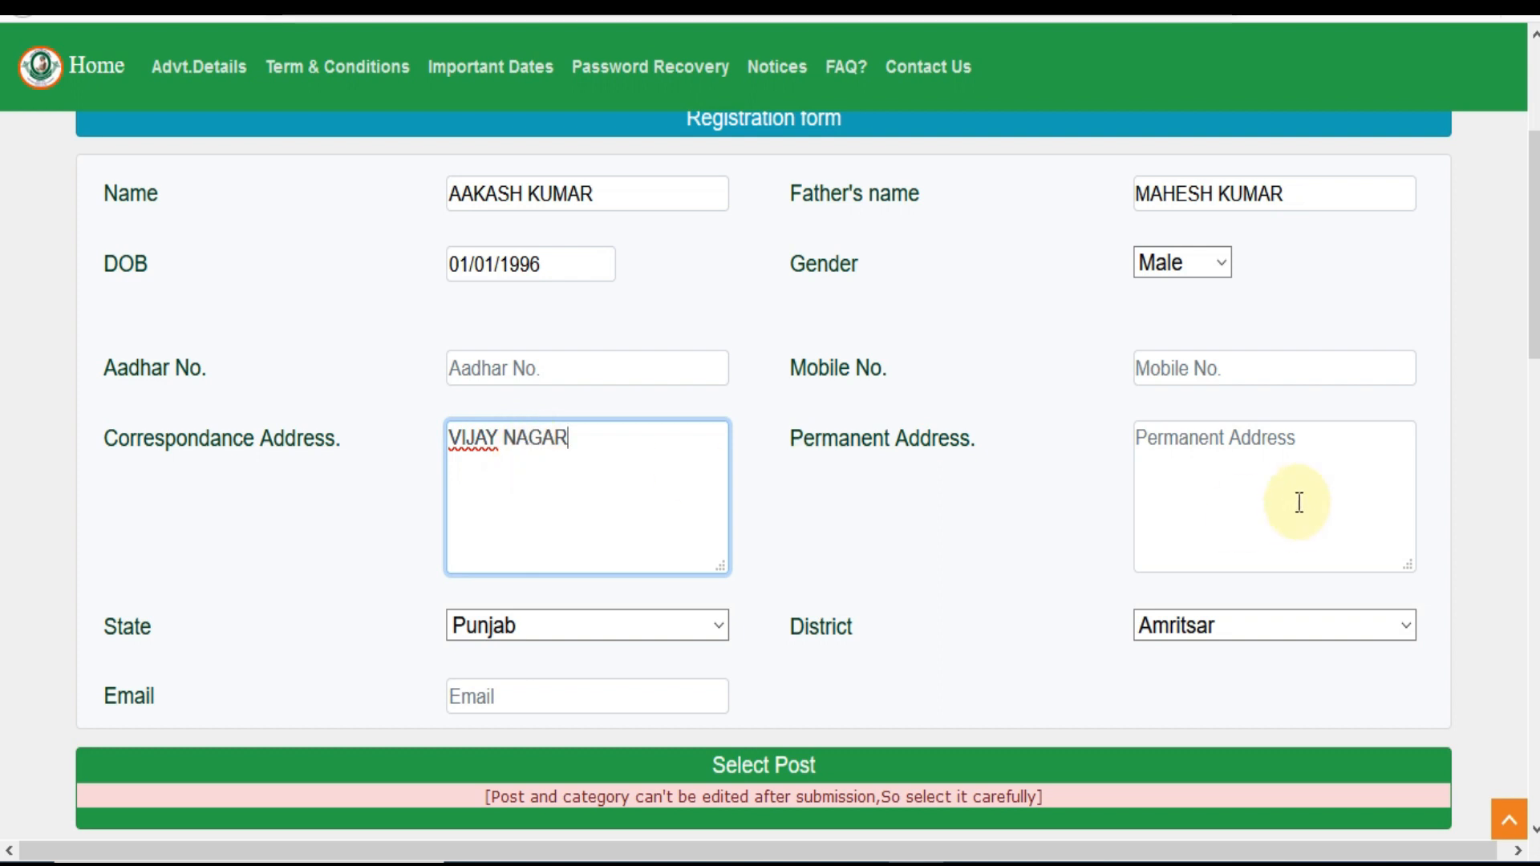
# Try Rajasthan in the permanent address State list, then revert it to Punjab
pyautogui.click(1270, 484)
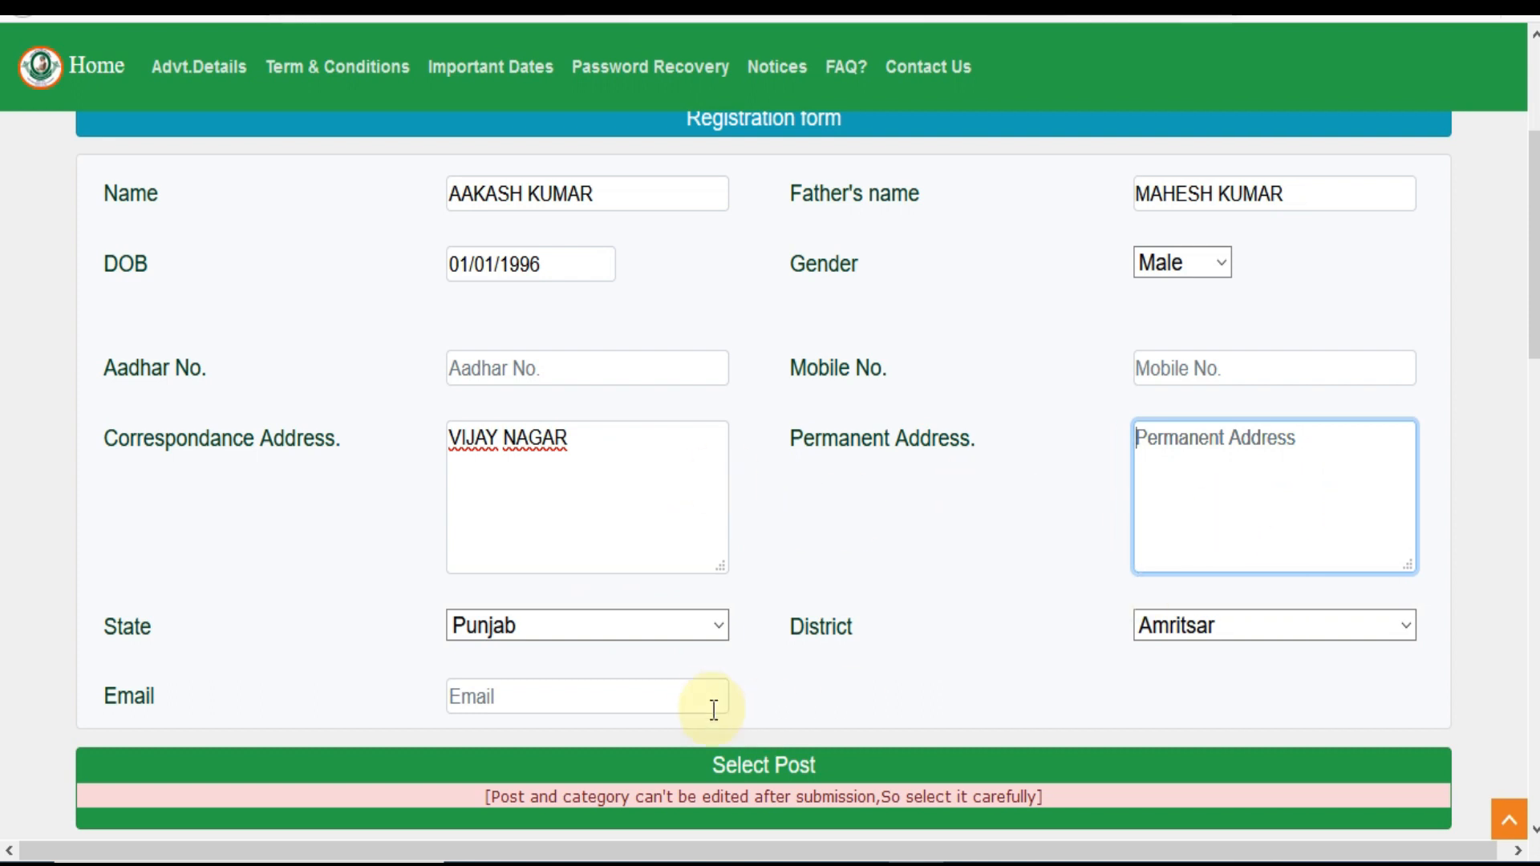
pyautogui.click(685, 629)
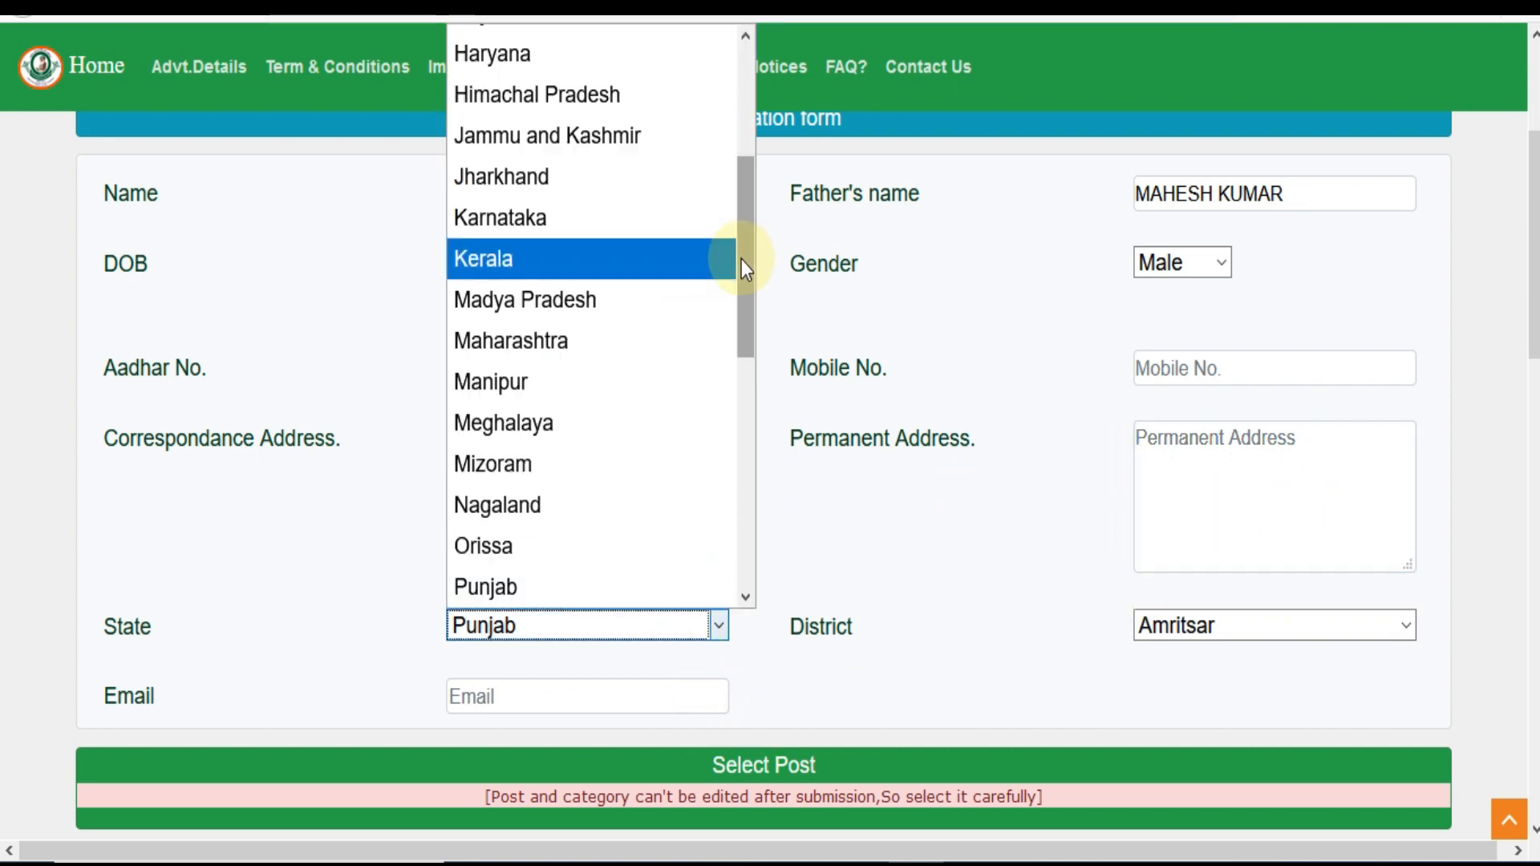
pyautogui.moveTo(741, 258); pyautogui.dragTo(735, 389)
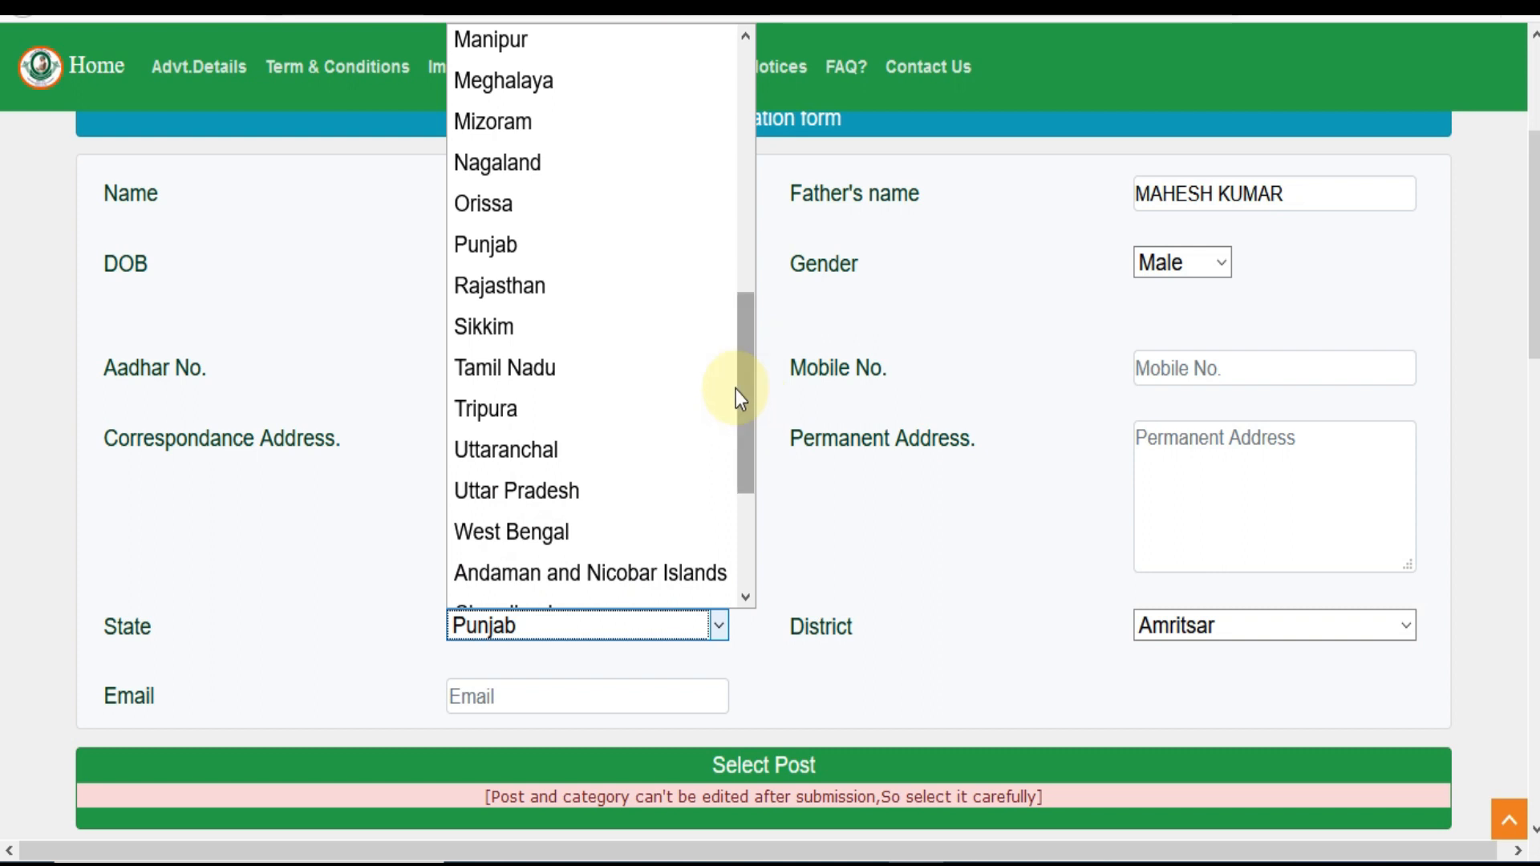
pyautogui.click(590, 292)
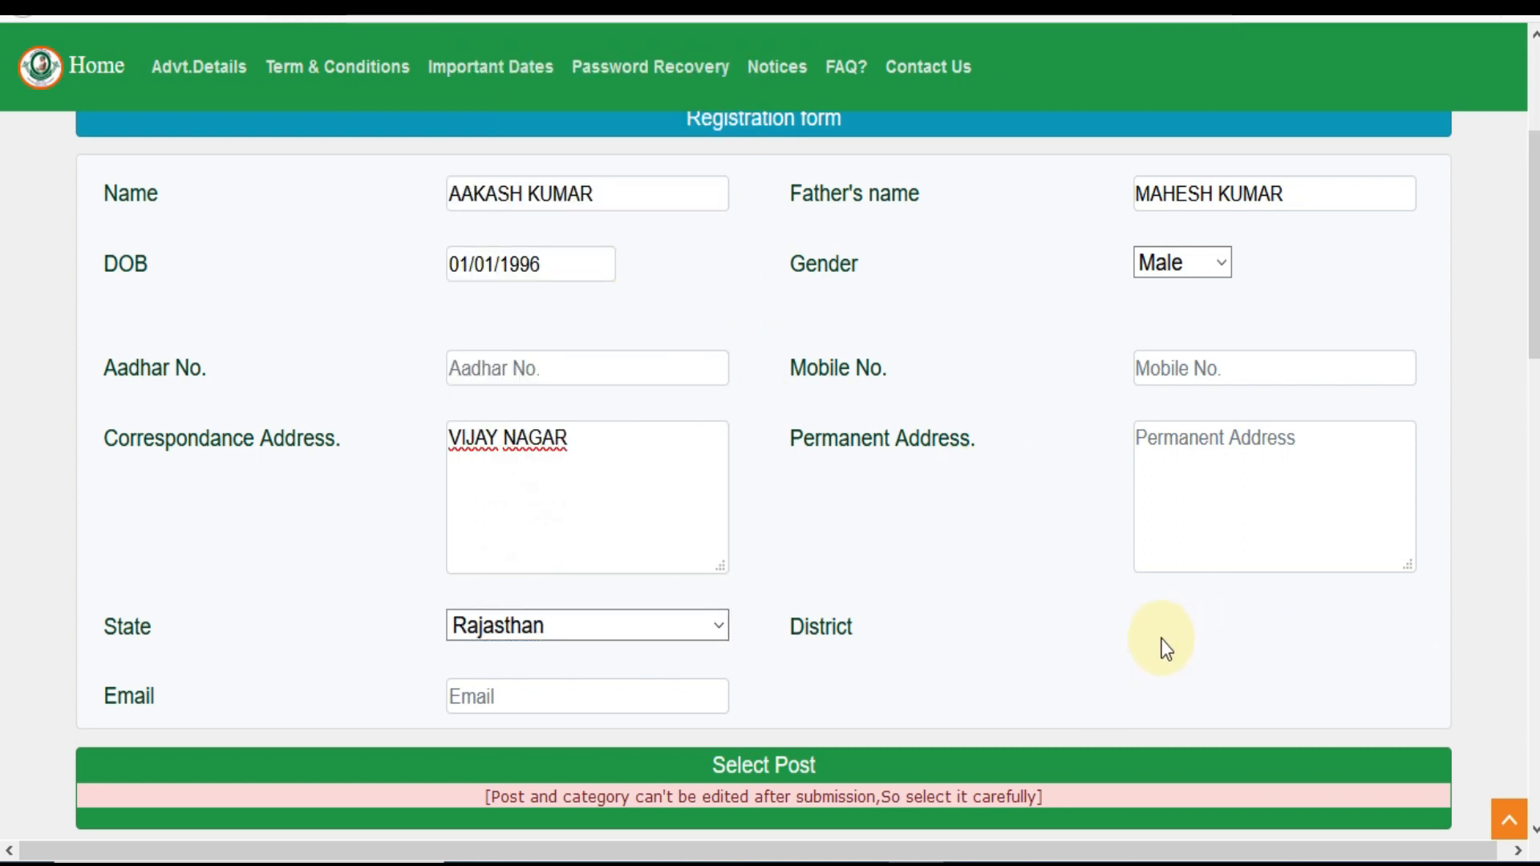
pyautogui.click(642, 628)
pyautogui.click(586, 580)
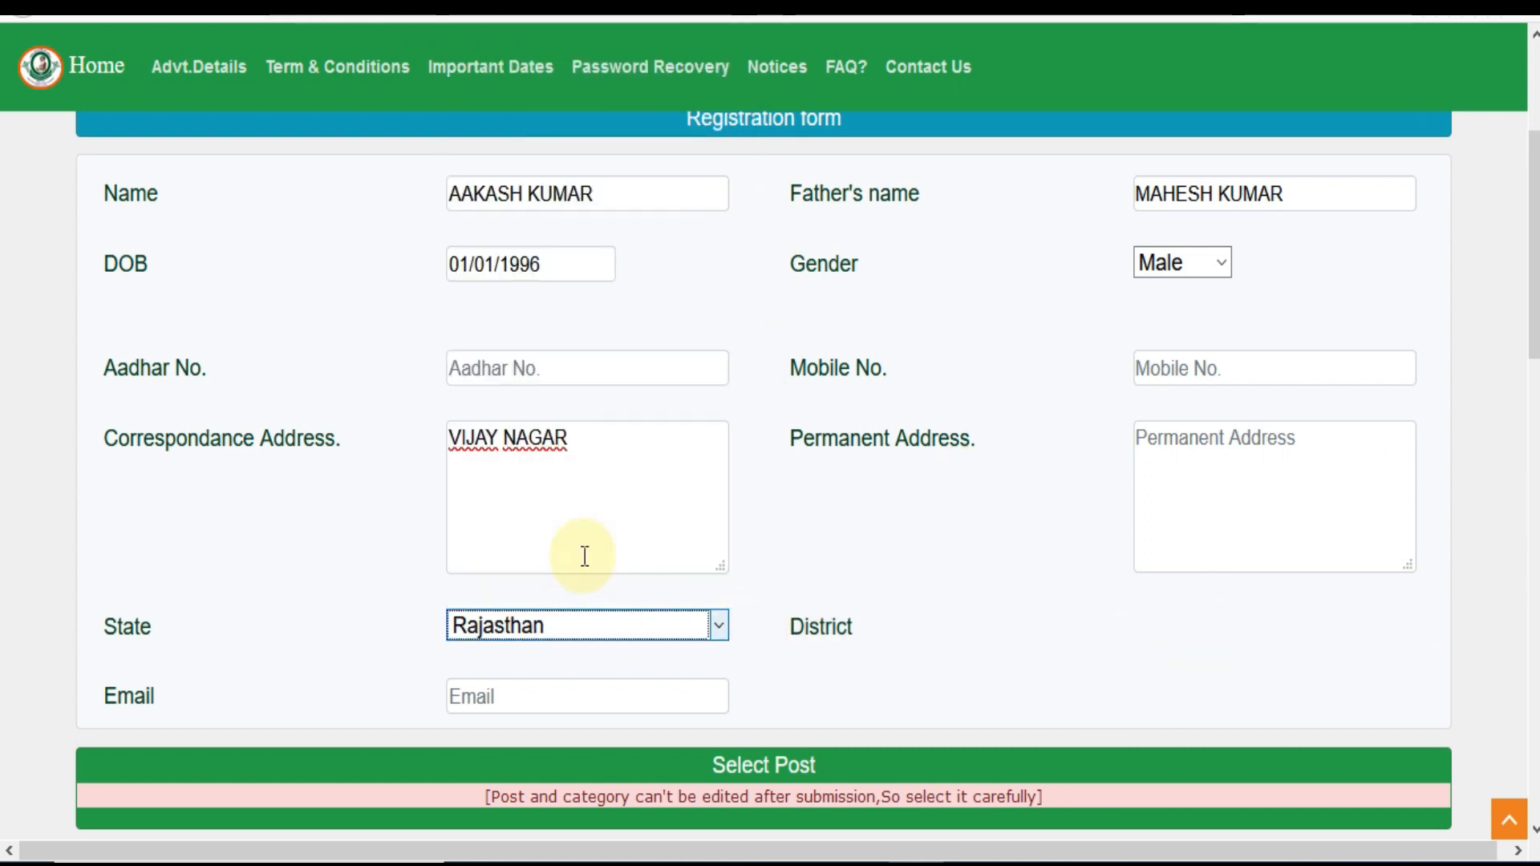
pyautogui.click(1175, 631)
# Set State to Rajasthan and start typing the candidate's e-mail address
pyautogui.click(1040, 597)
pyautogui.click(639, 639)
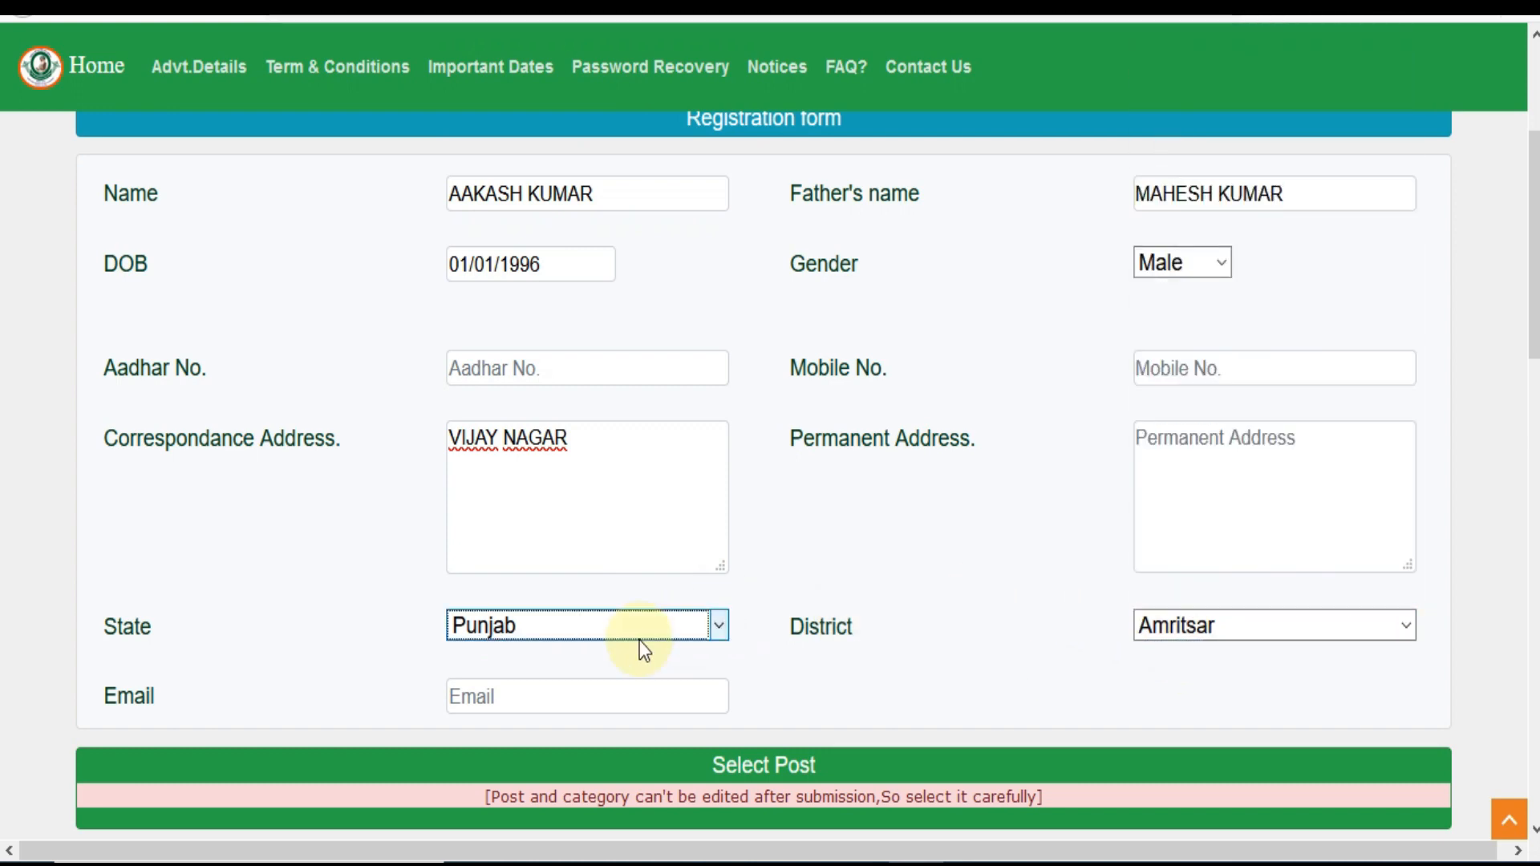
pyautogui.click(640, 642)
pyautogui.scroll(-2, 602, 525)
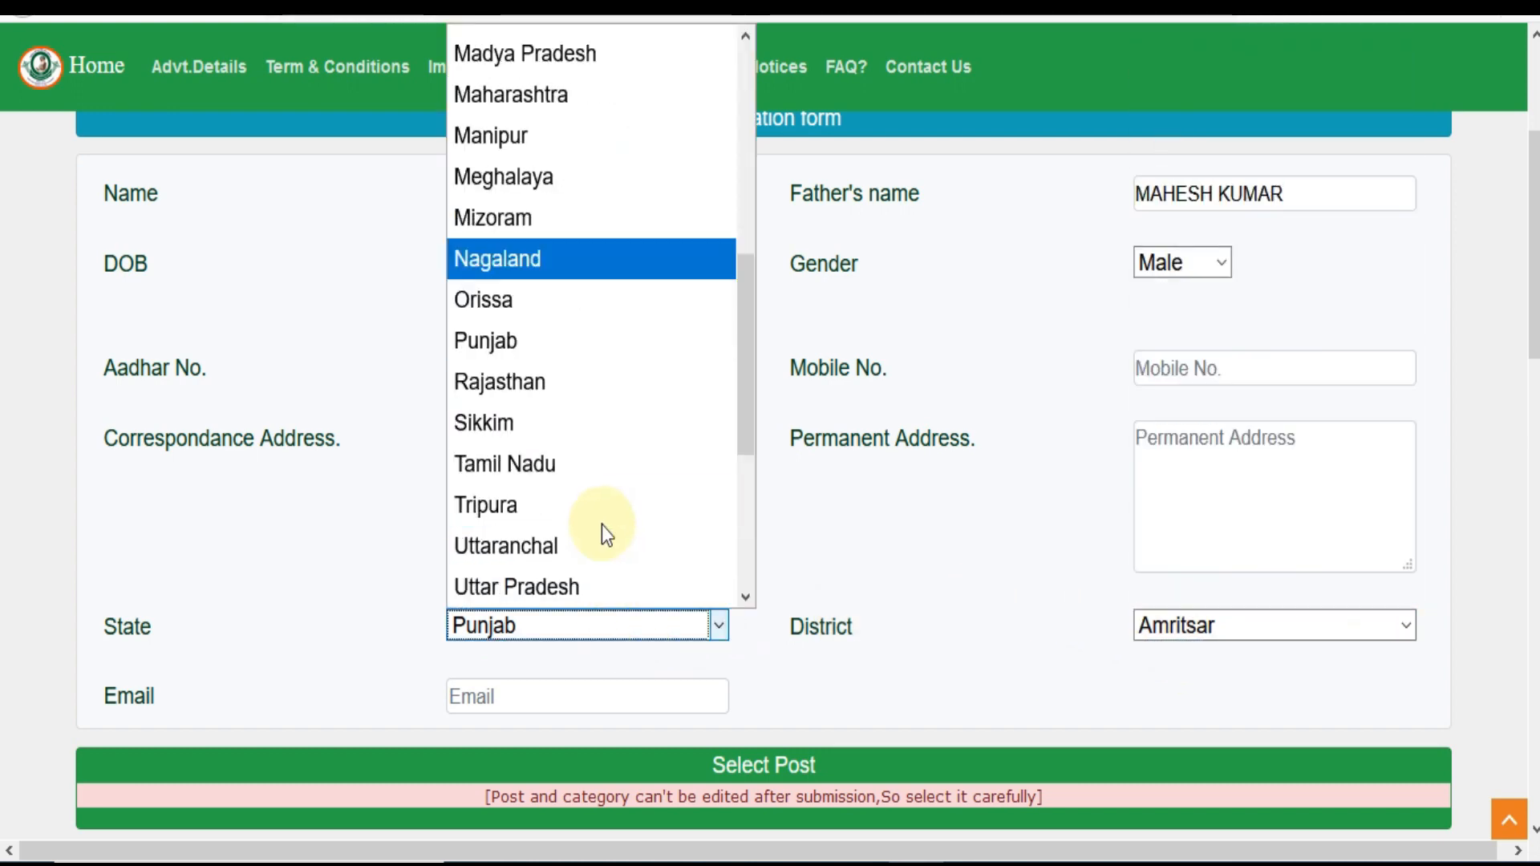
pyautogui.click(536, 390)
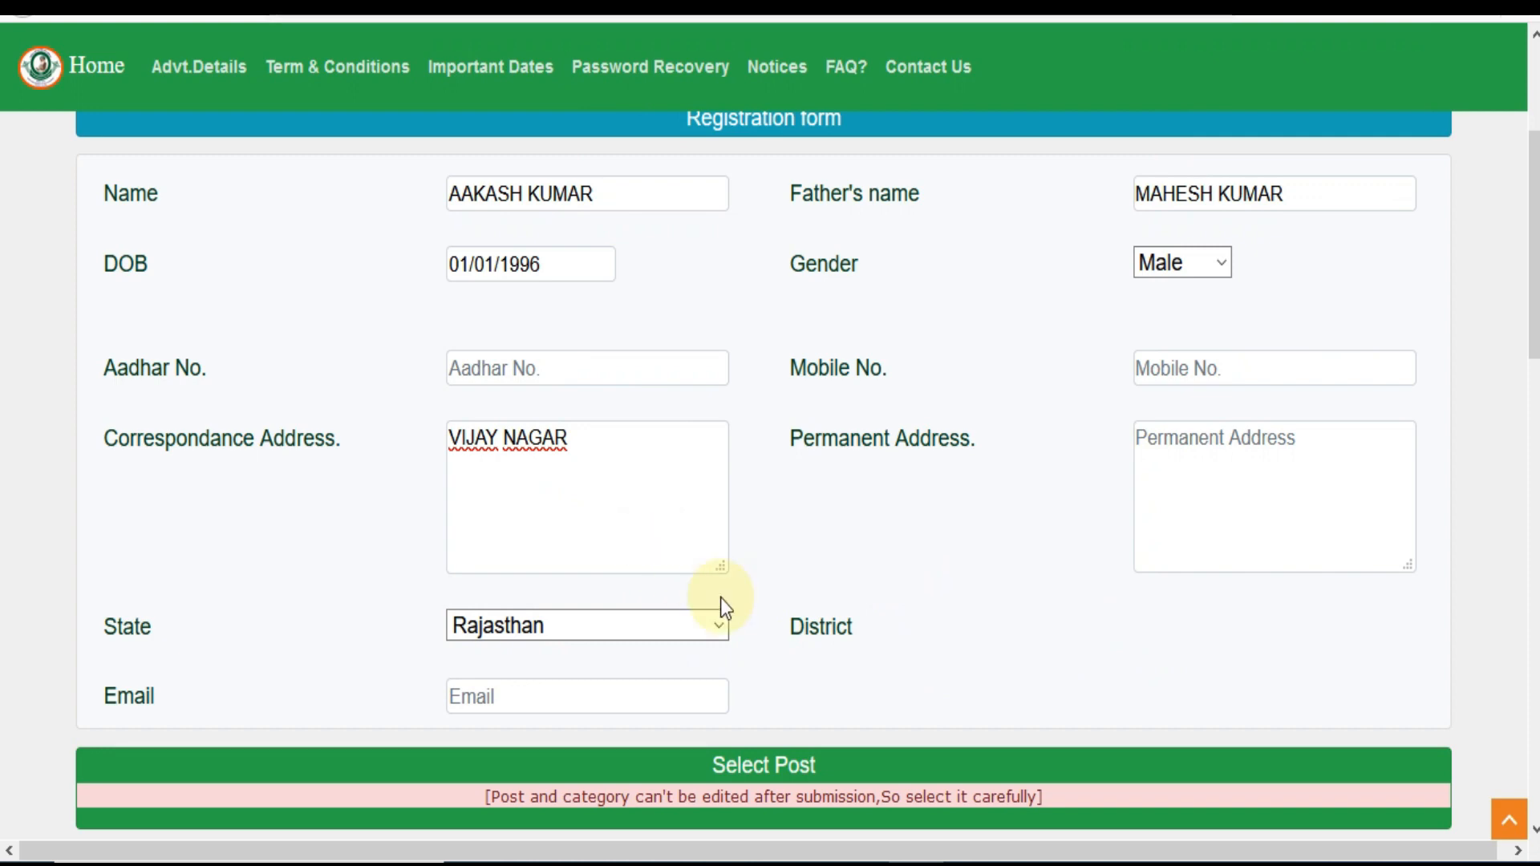
pyautogui.click(588, 684)
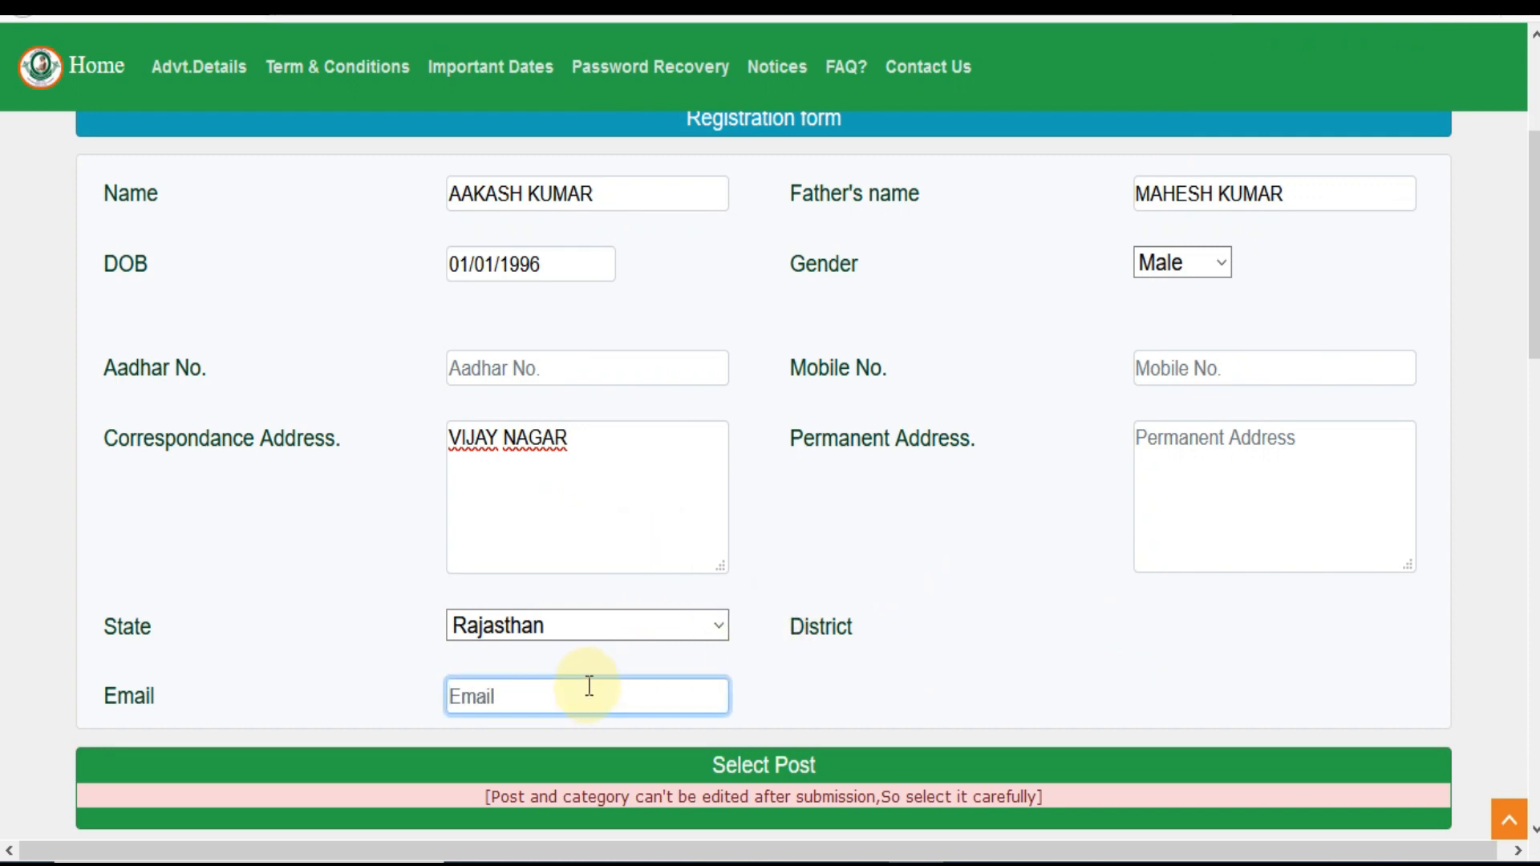
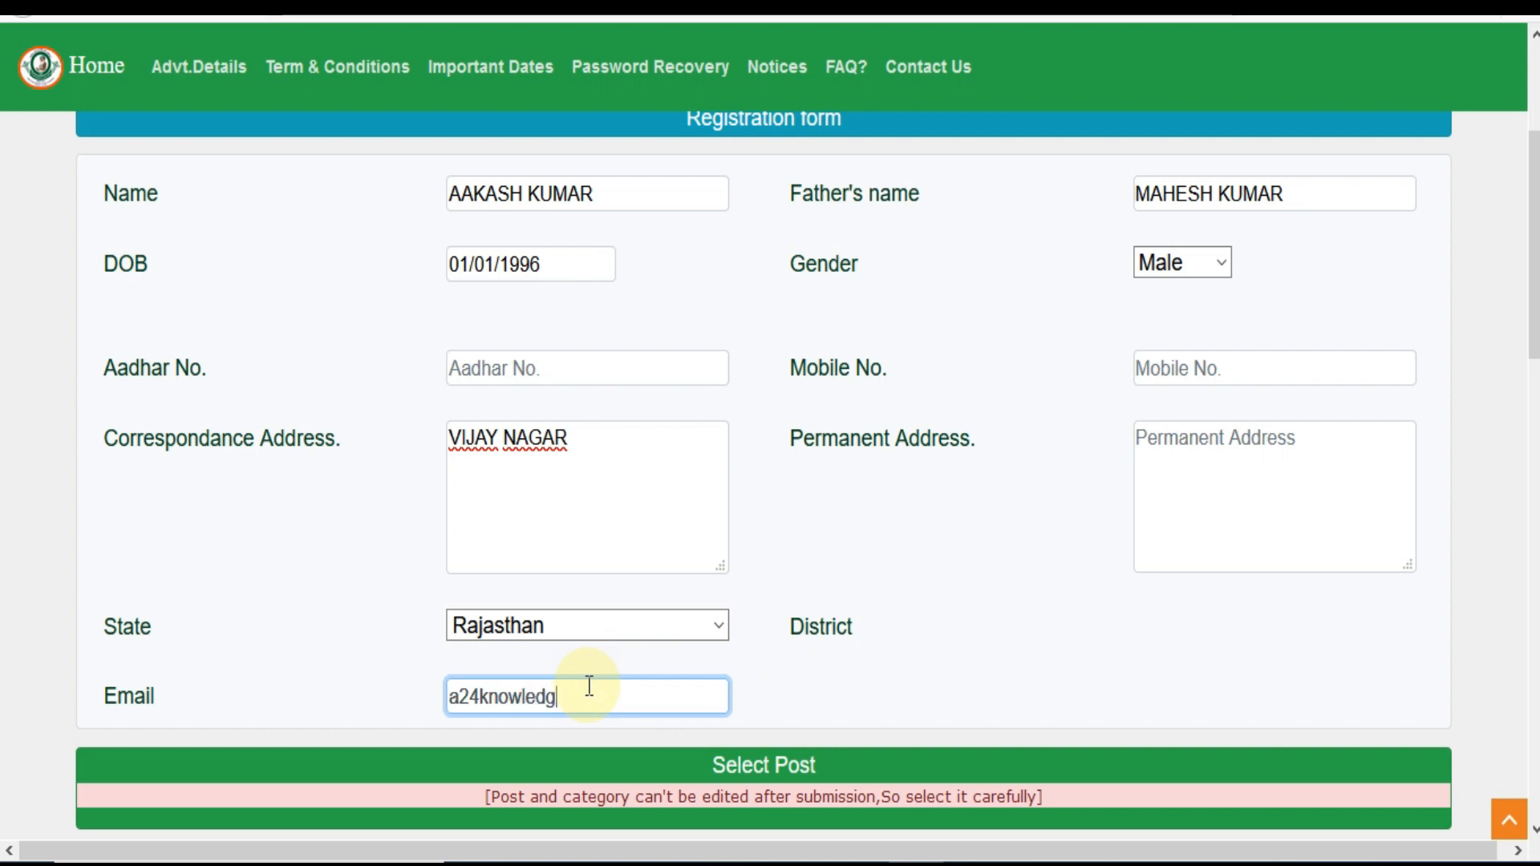
# Choose Ward Attendant as the post, keeping category 11-General
pyautogui.click(1033, 646)
pyautogui.moveTo(1534, 277); pyautogui.dragTo(1534, 448)
pyautogui.click(995, 326)
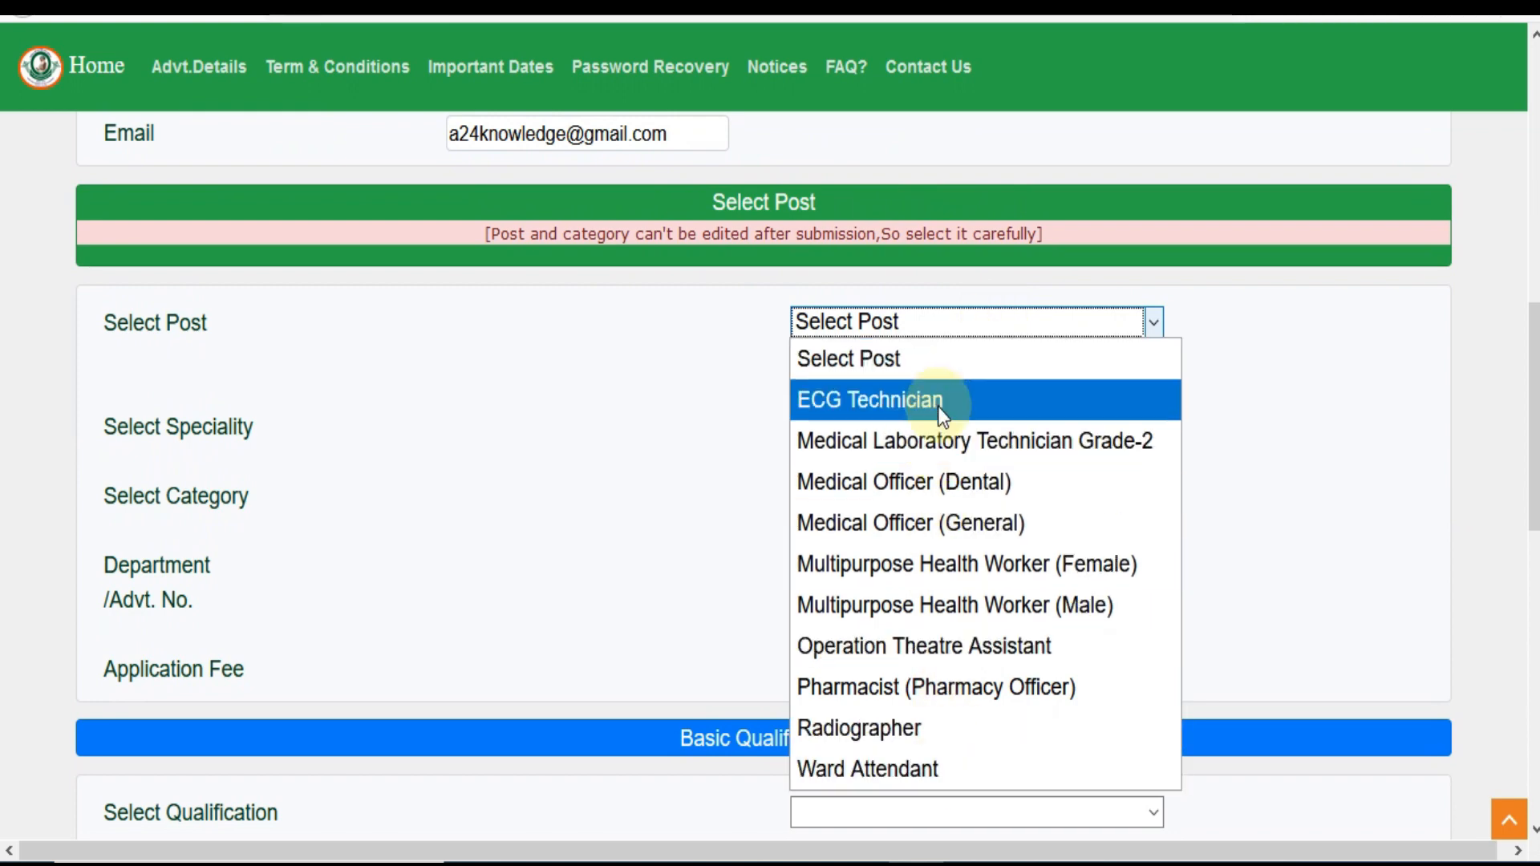
pyautogui.click(937, 770)
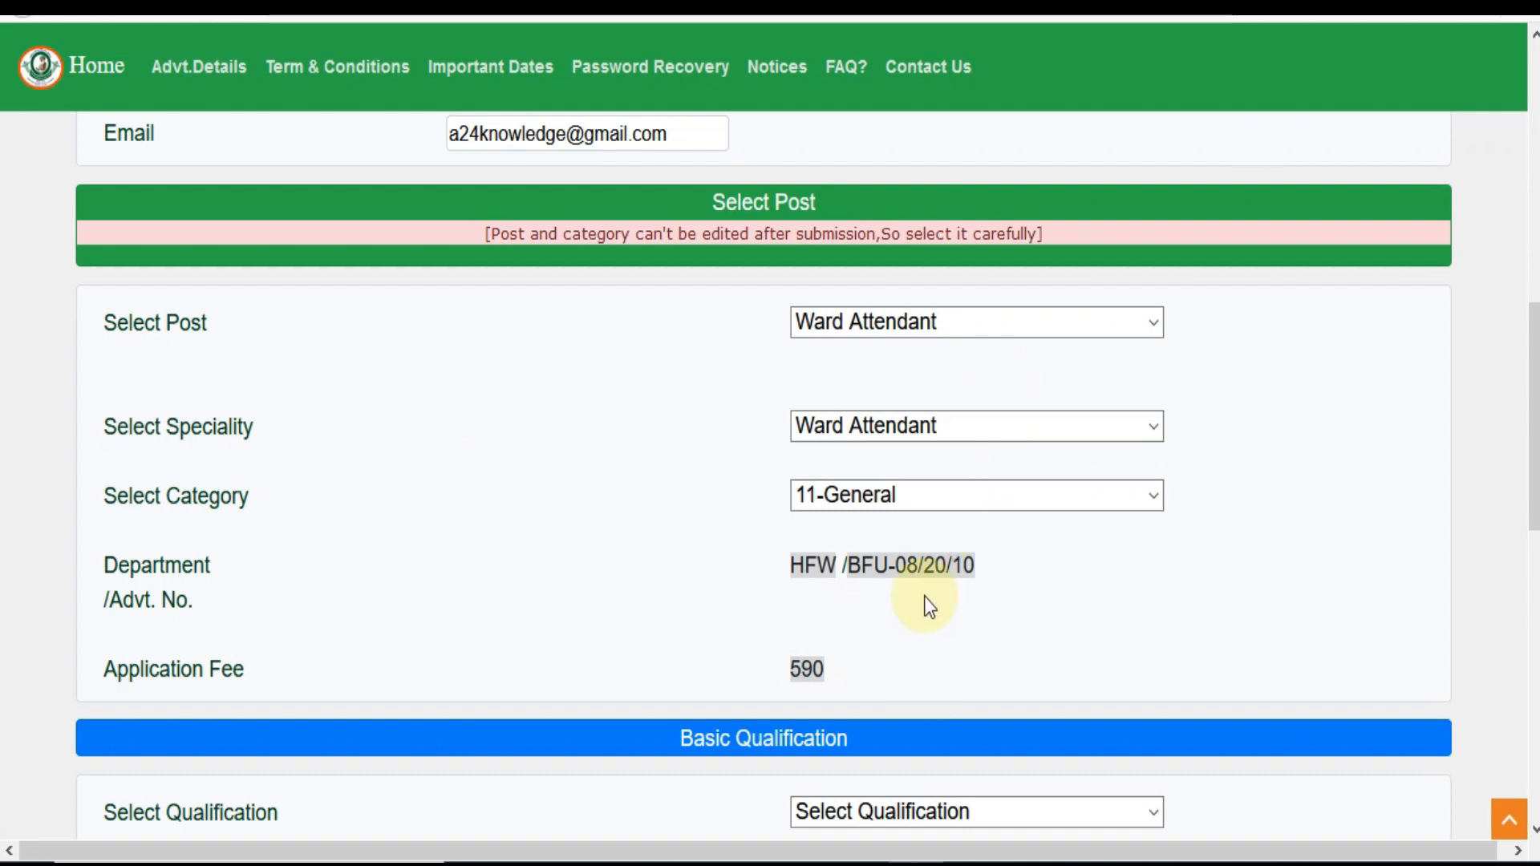
pyautogui.click(919, 502)
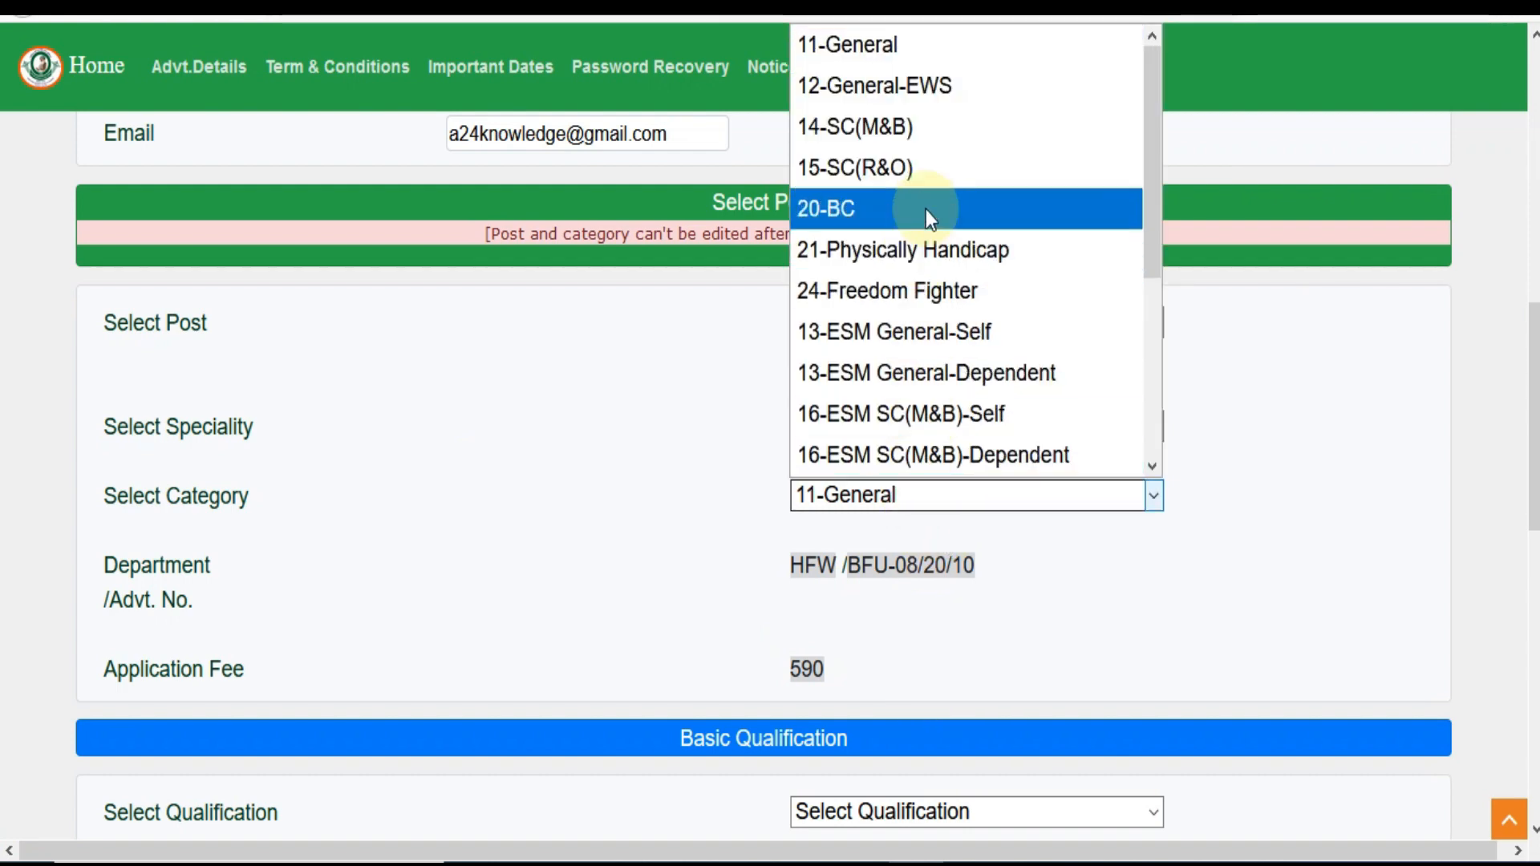
pyautogui.click(719, 528)
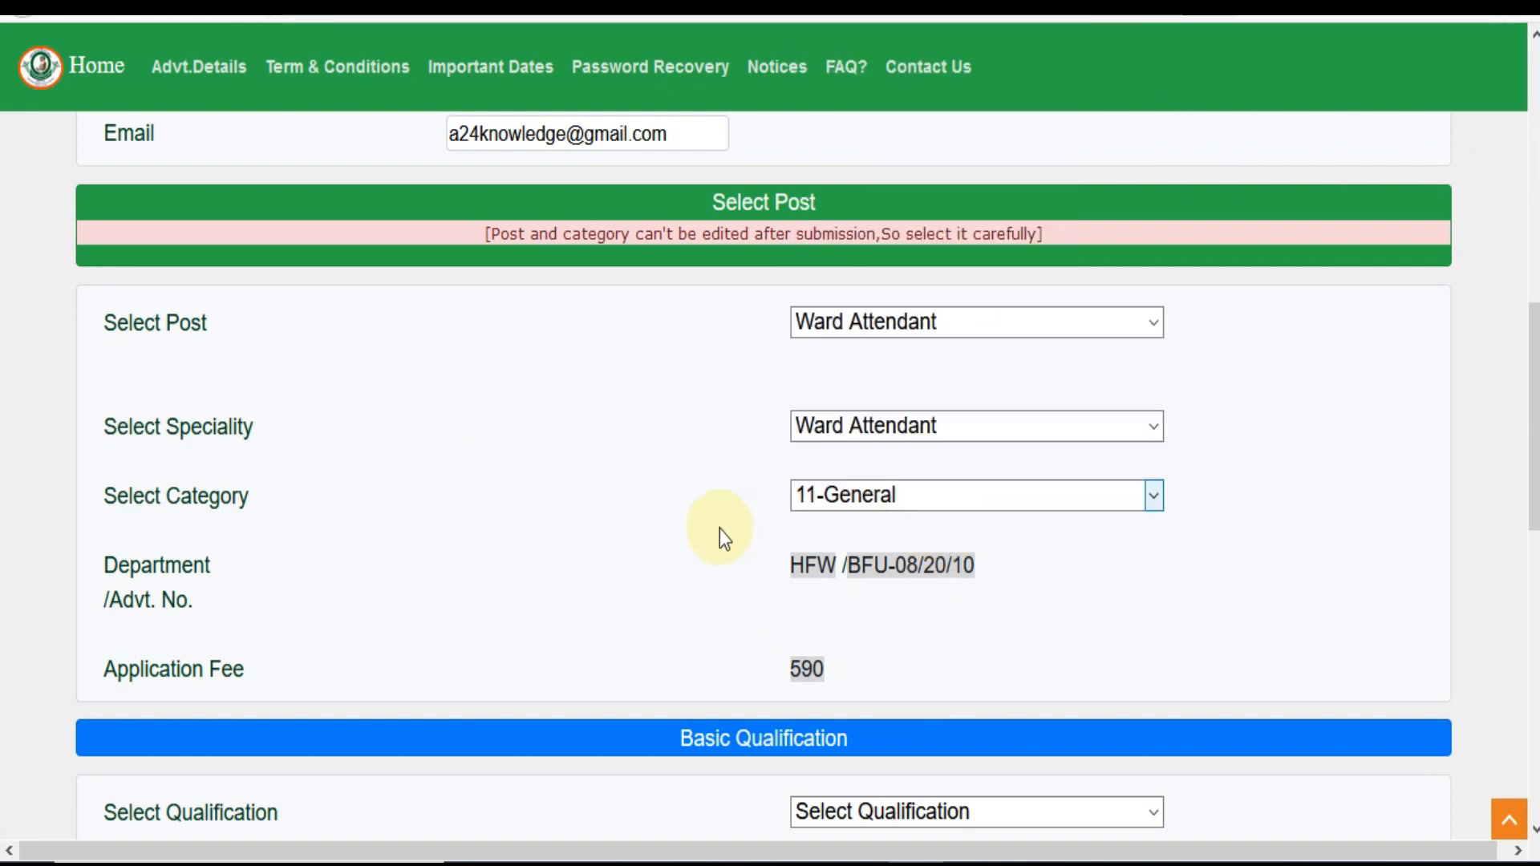
# Check the qualification list, then switch the post to Radiographer
pyautogui.scroll(-4, 1481, 479)
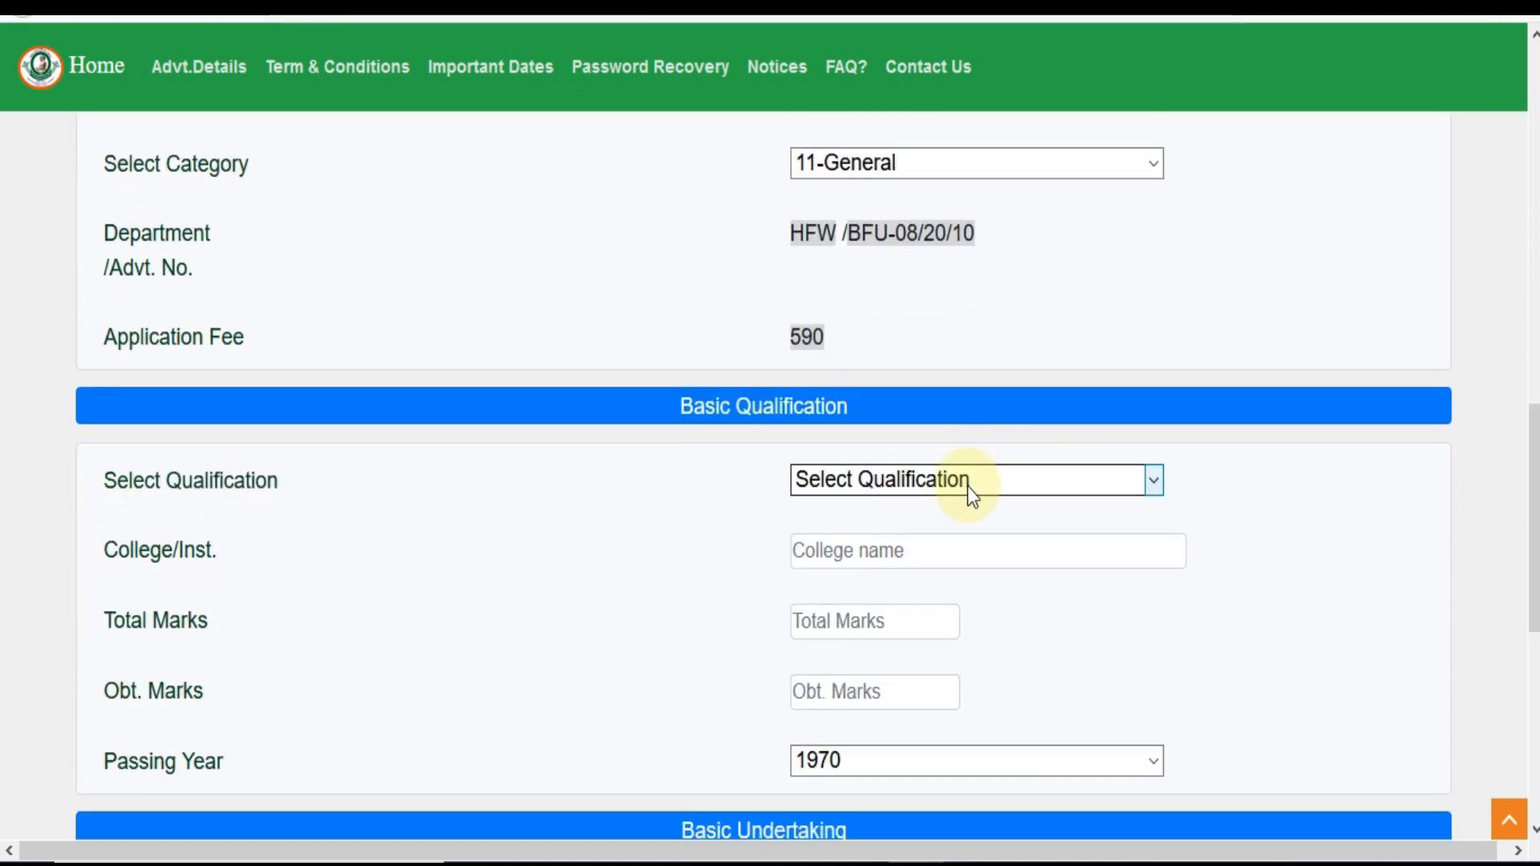
pyautogui.click(968, 486)
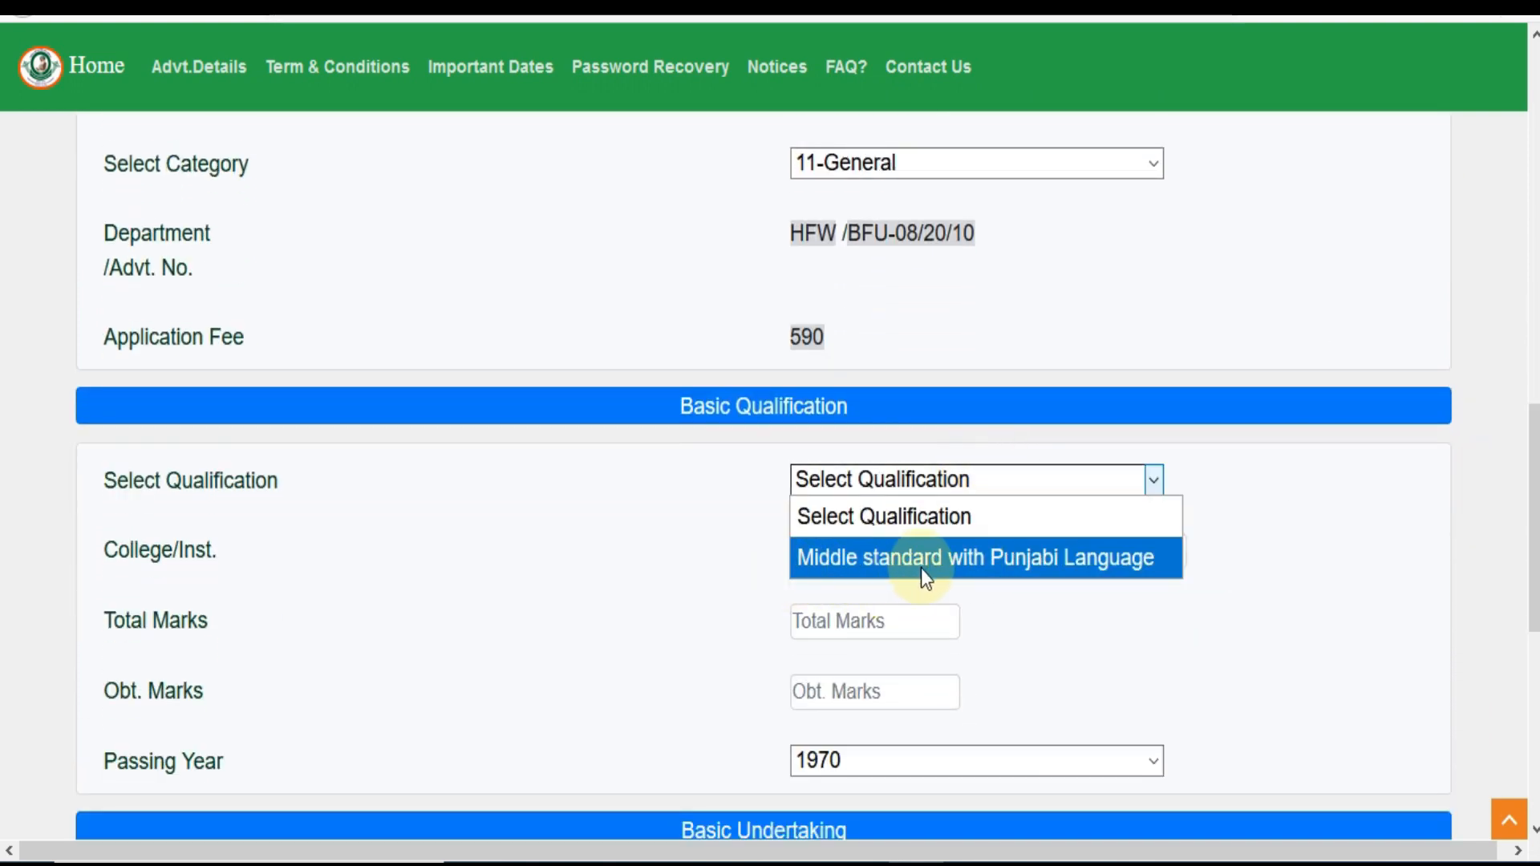
pyautogui.click(618, 531)
pyautogui.scroll(4, 618, 531)
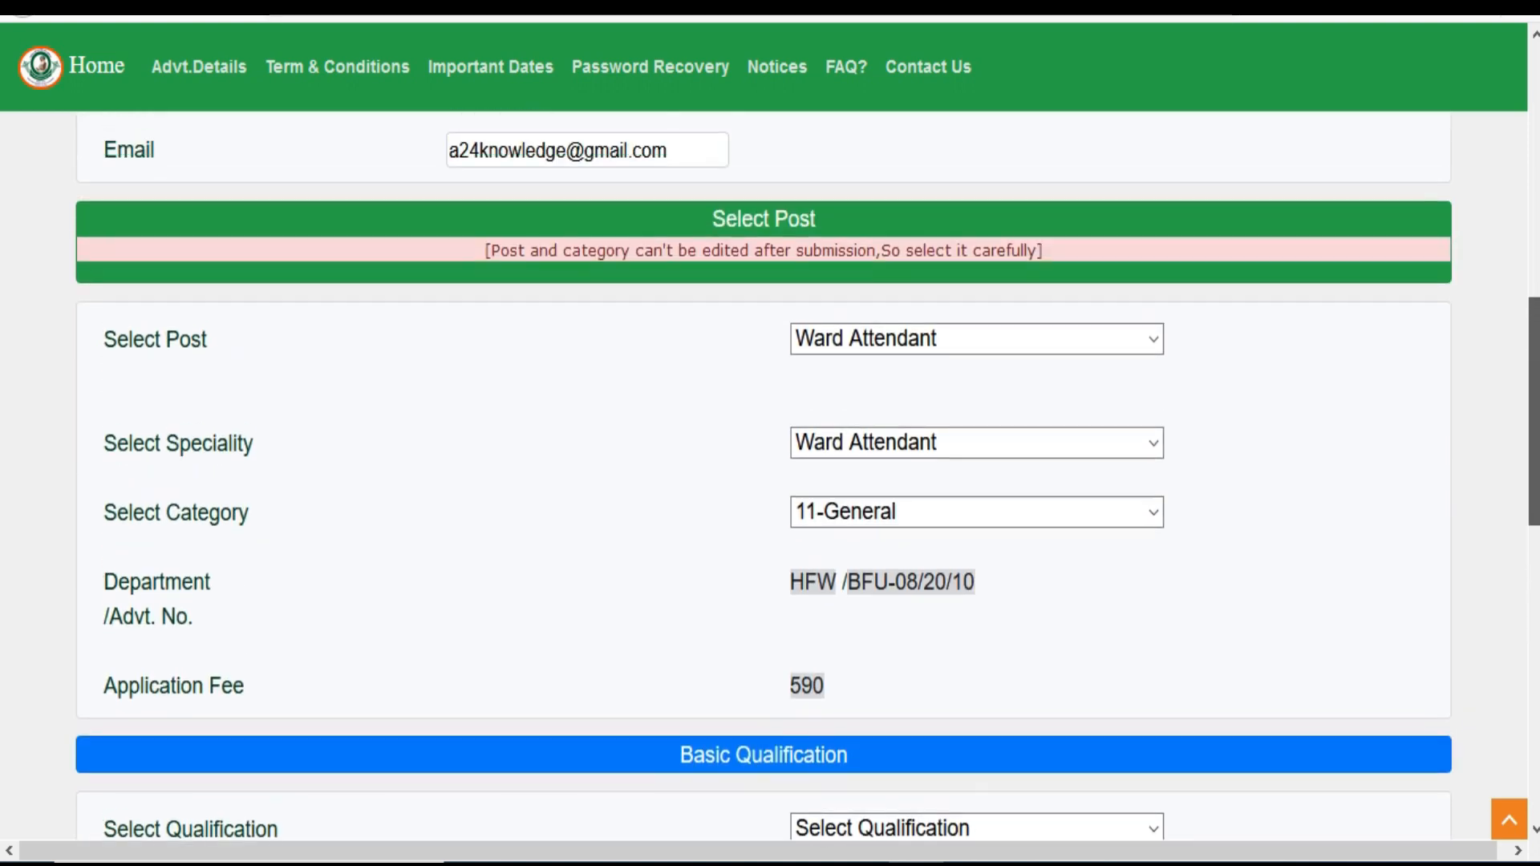
pyautogui.click(1003, 347)
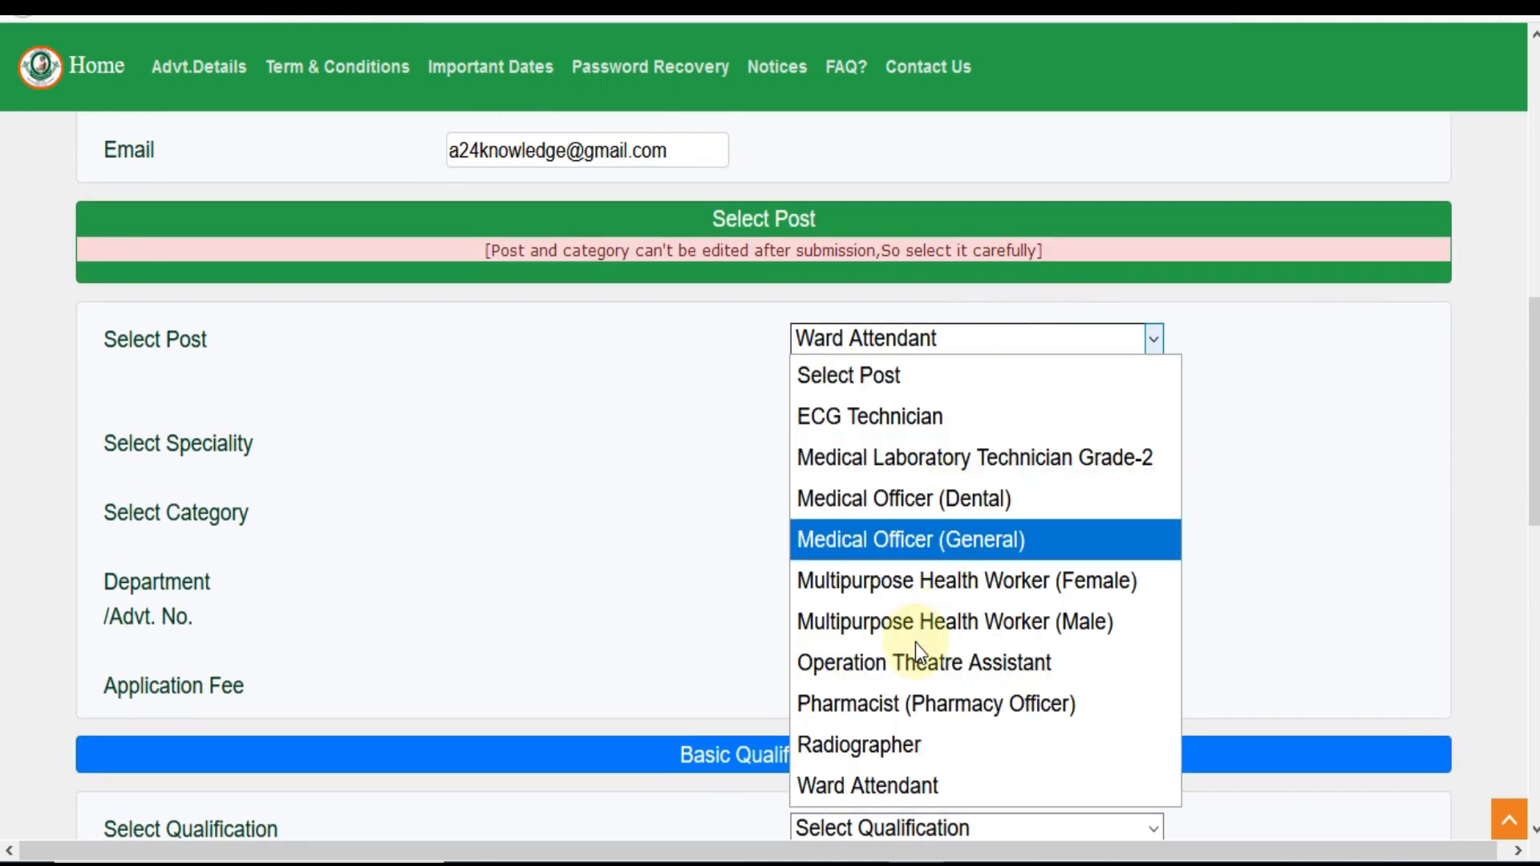
pyautogui.click(892, 743)
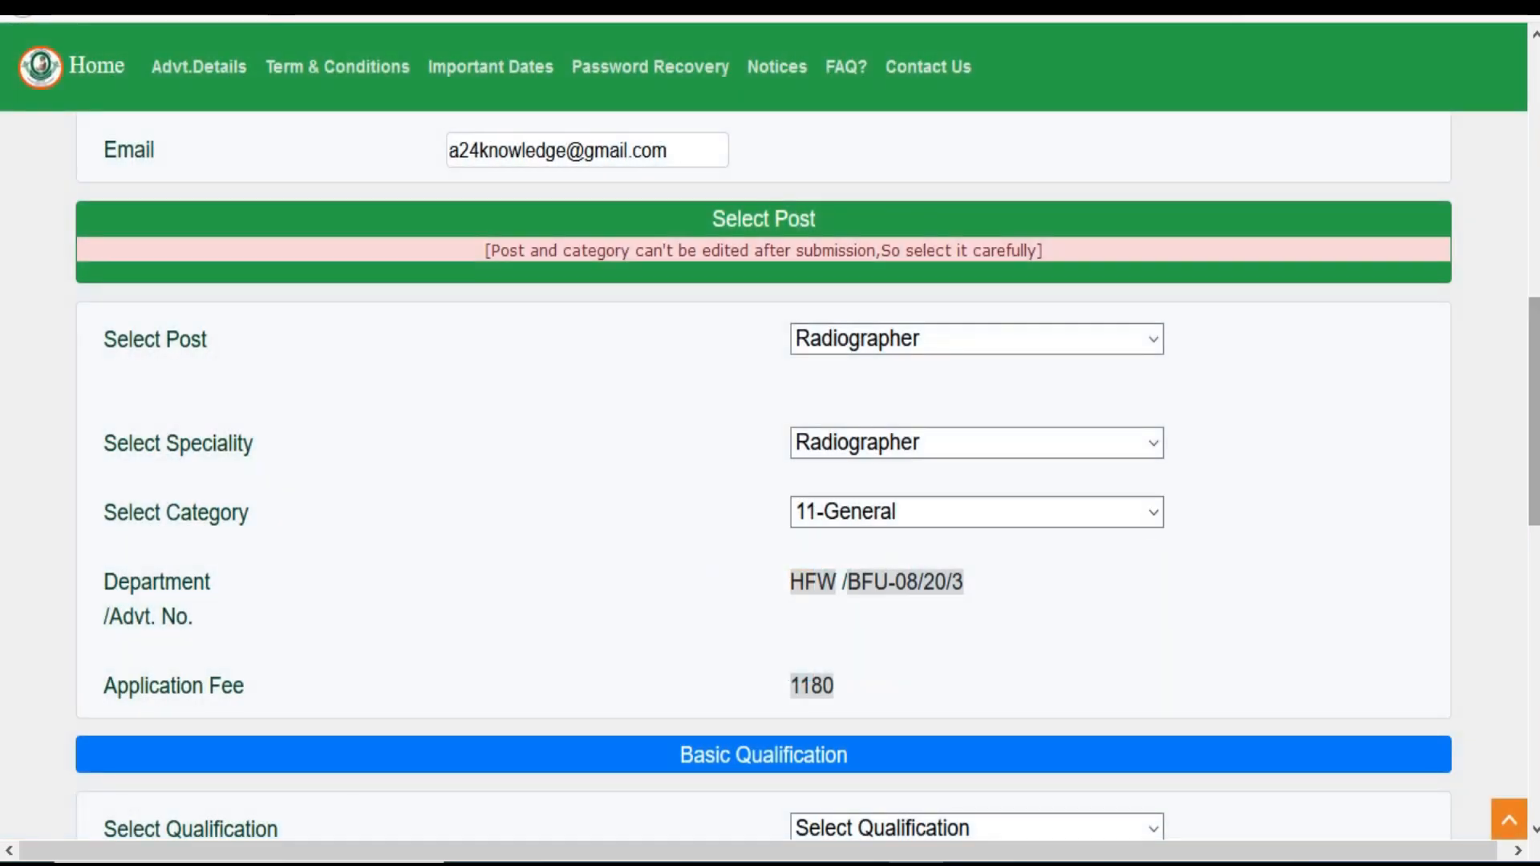
# Keep category 11-General and look over the qualification choices
pyautogui.scroll(-3, 677, 533)
pyautogui.click(965, 248)
pyautogui.click(1457, 353)
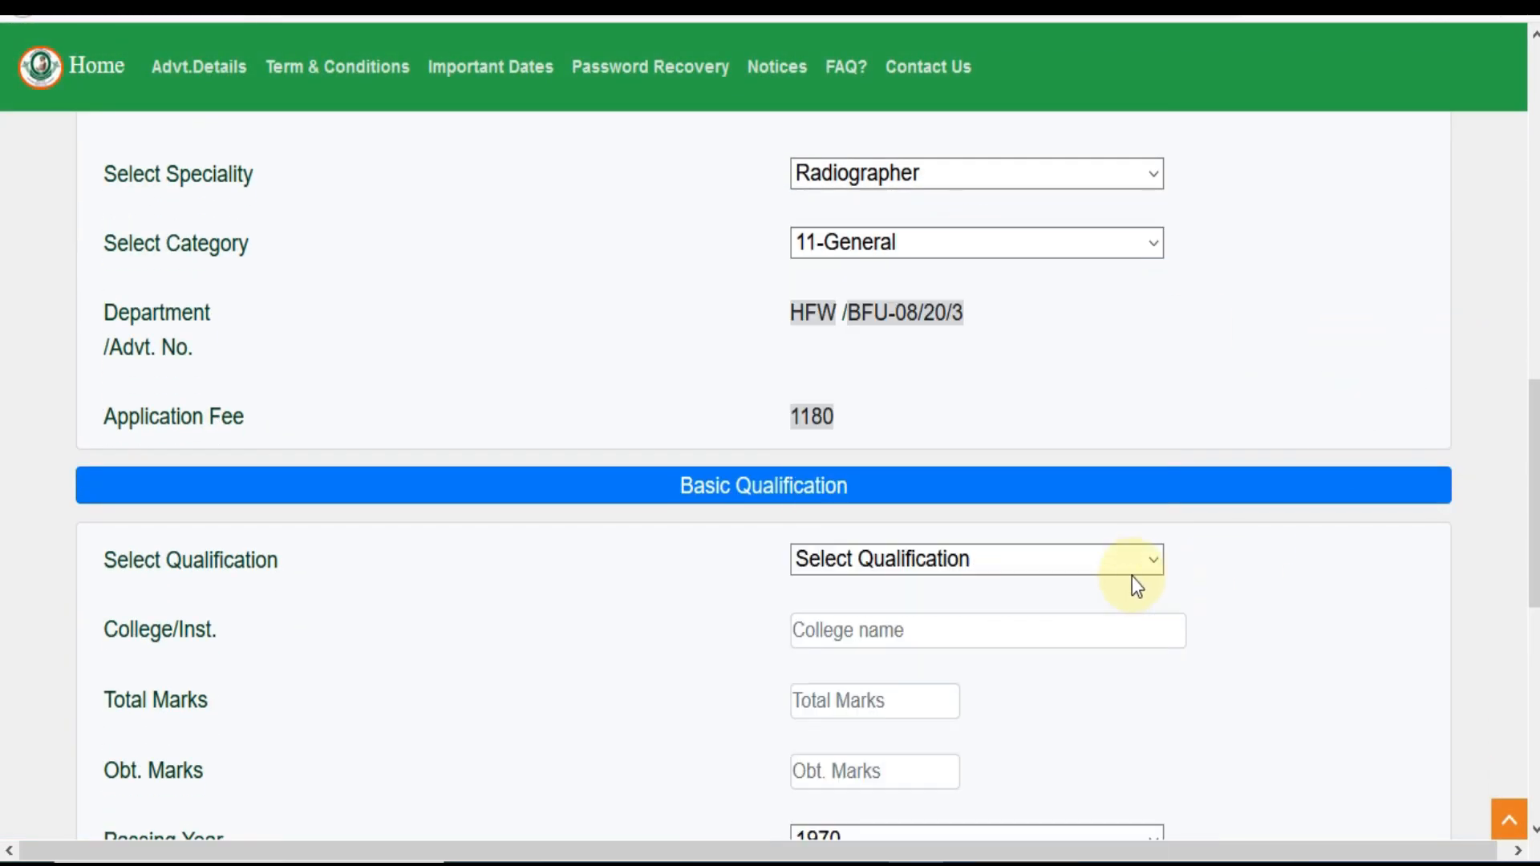
pyautogui.click(1086, 561)
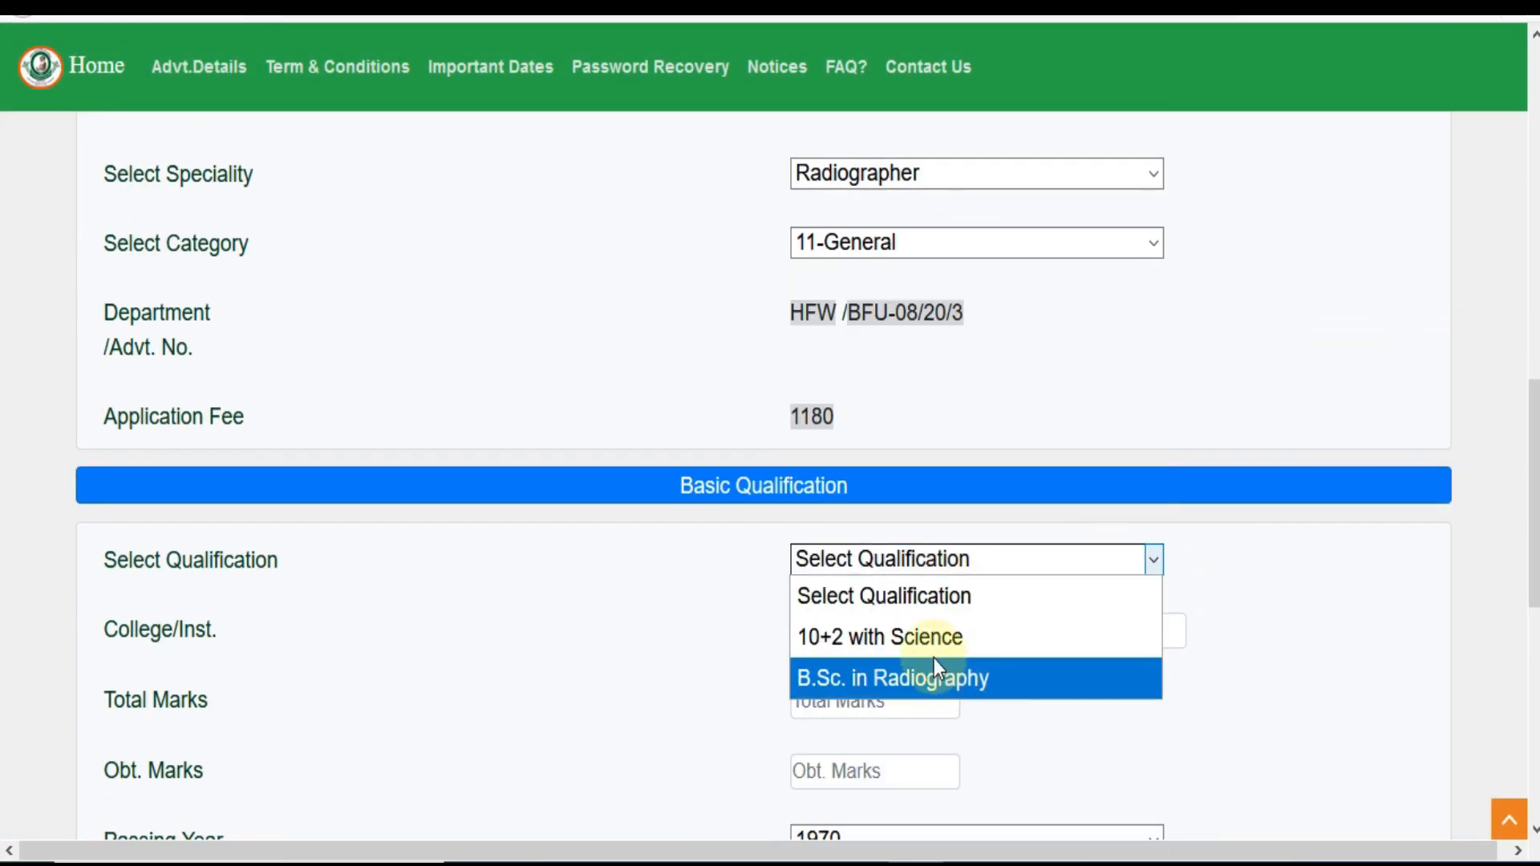
pyautogui.click(504, 624)
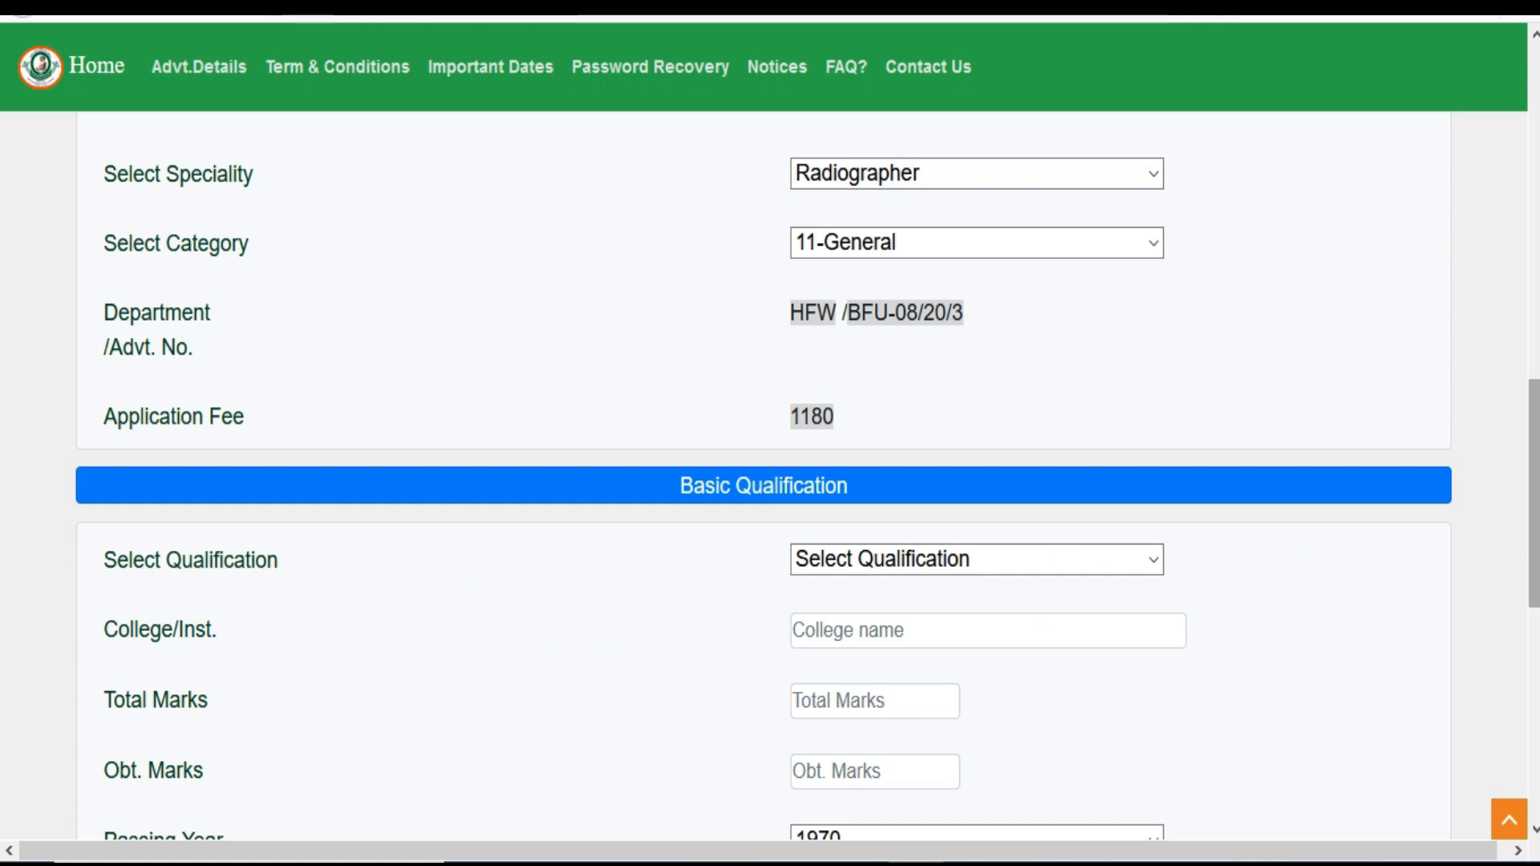
# Settle the qualification on Middle standard with Punjabi Language, with fee showing 590
pyautogui.scroll(-2, 869, 480)
pyautogui.click(859, 440)
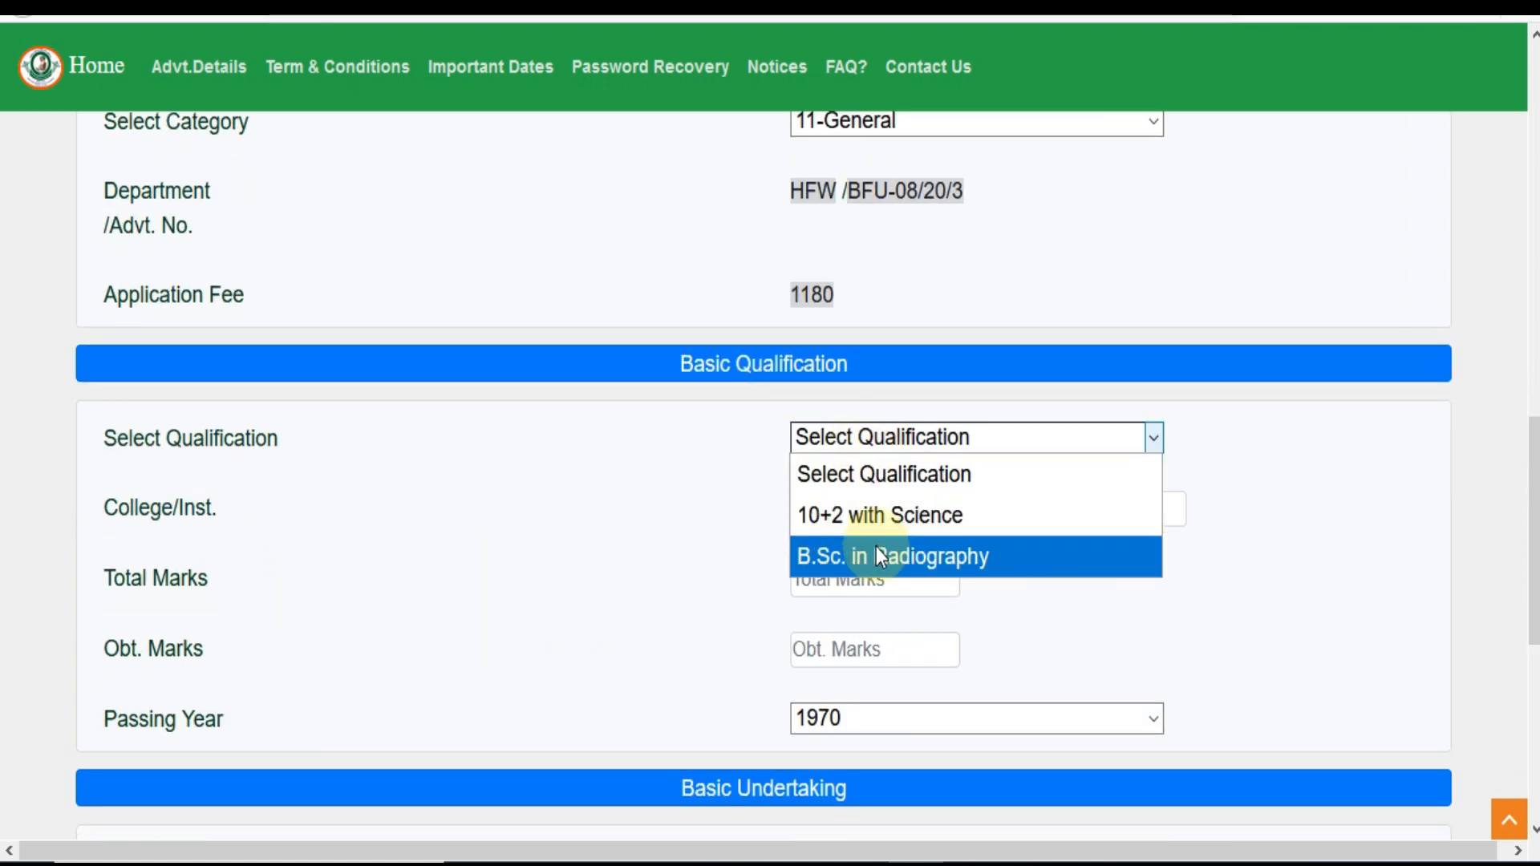
pyautogui.click(714, 538)
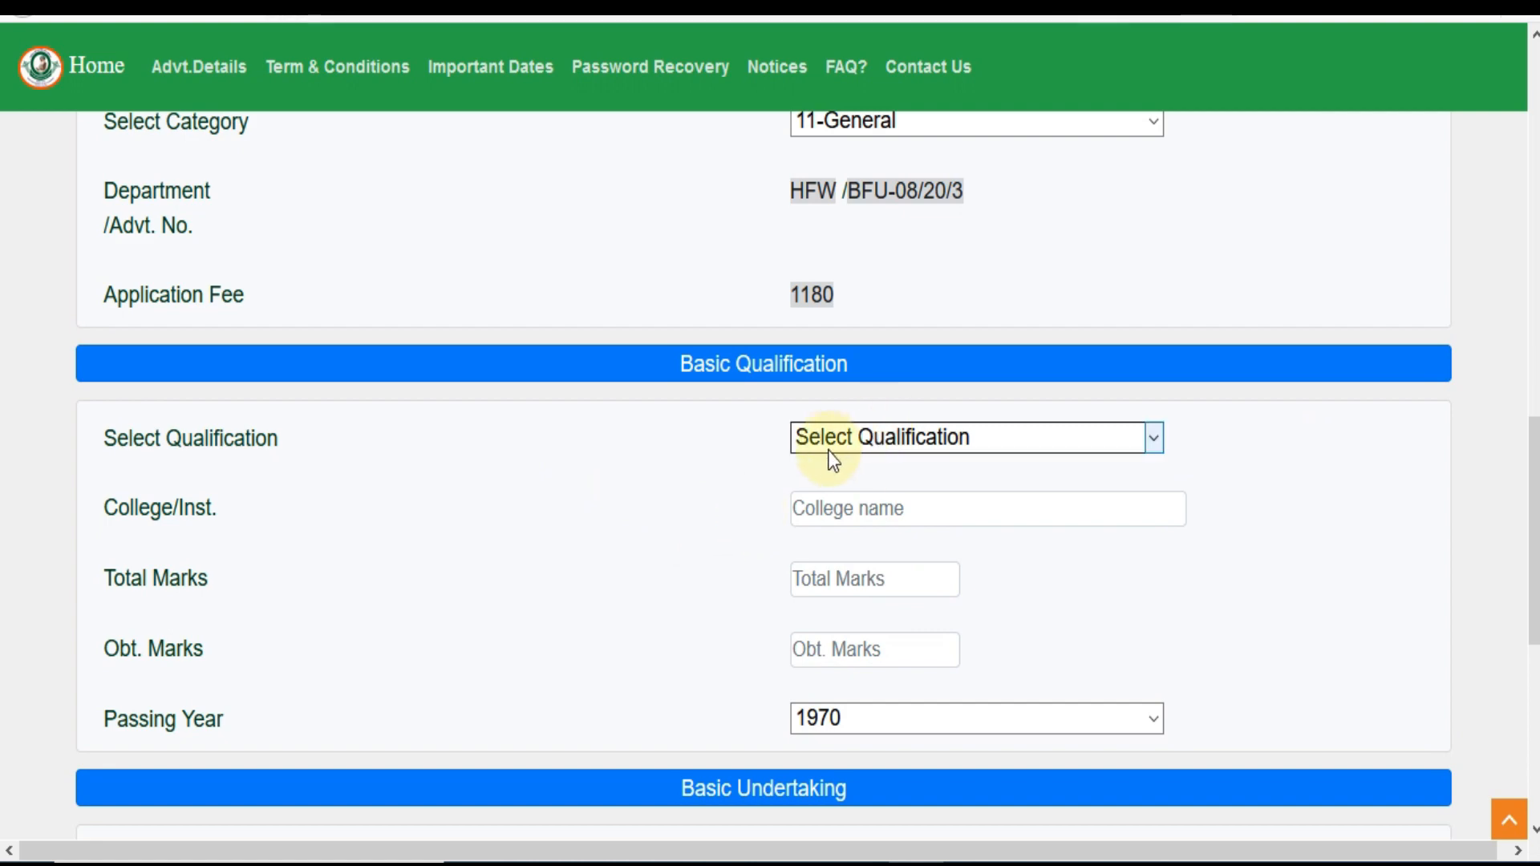
pyautogui.scroll(-3, 840, 709)
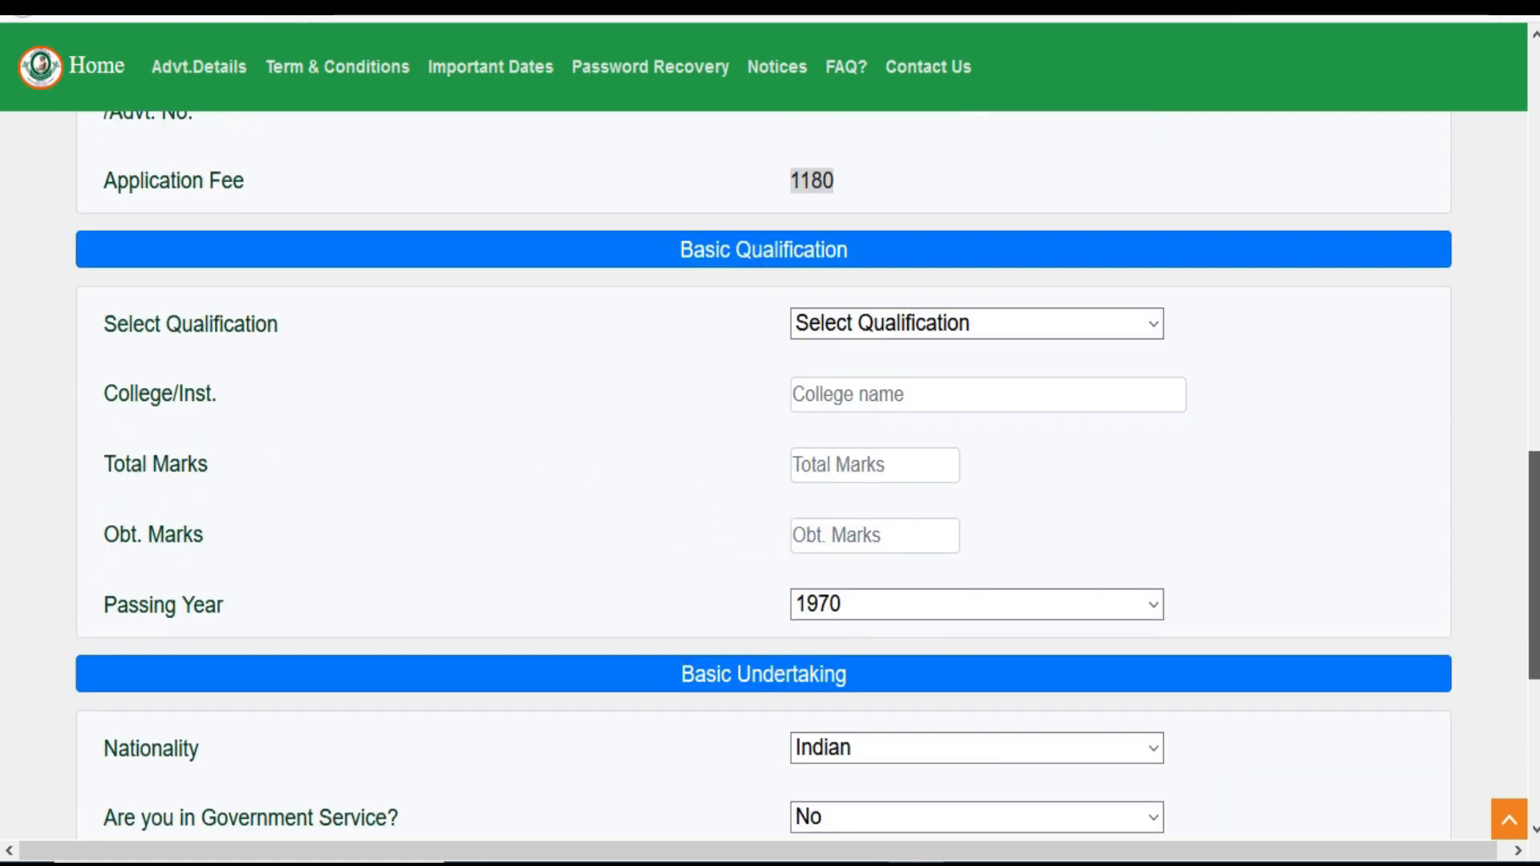
pyautogui.scroll(5, 841, 710)
pyautogui.scroll(-5, 807, 477)
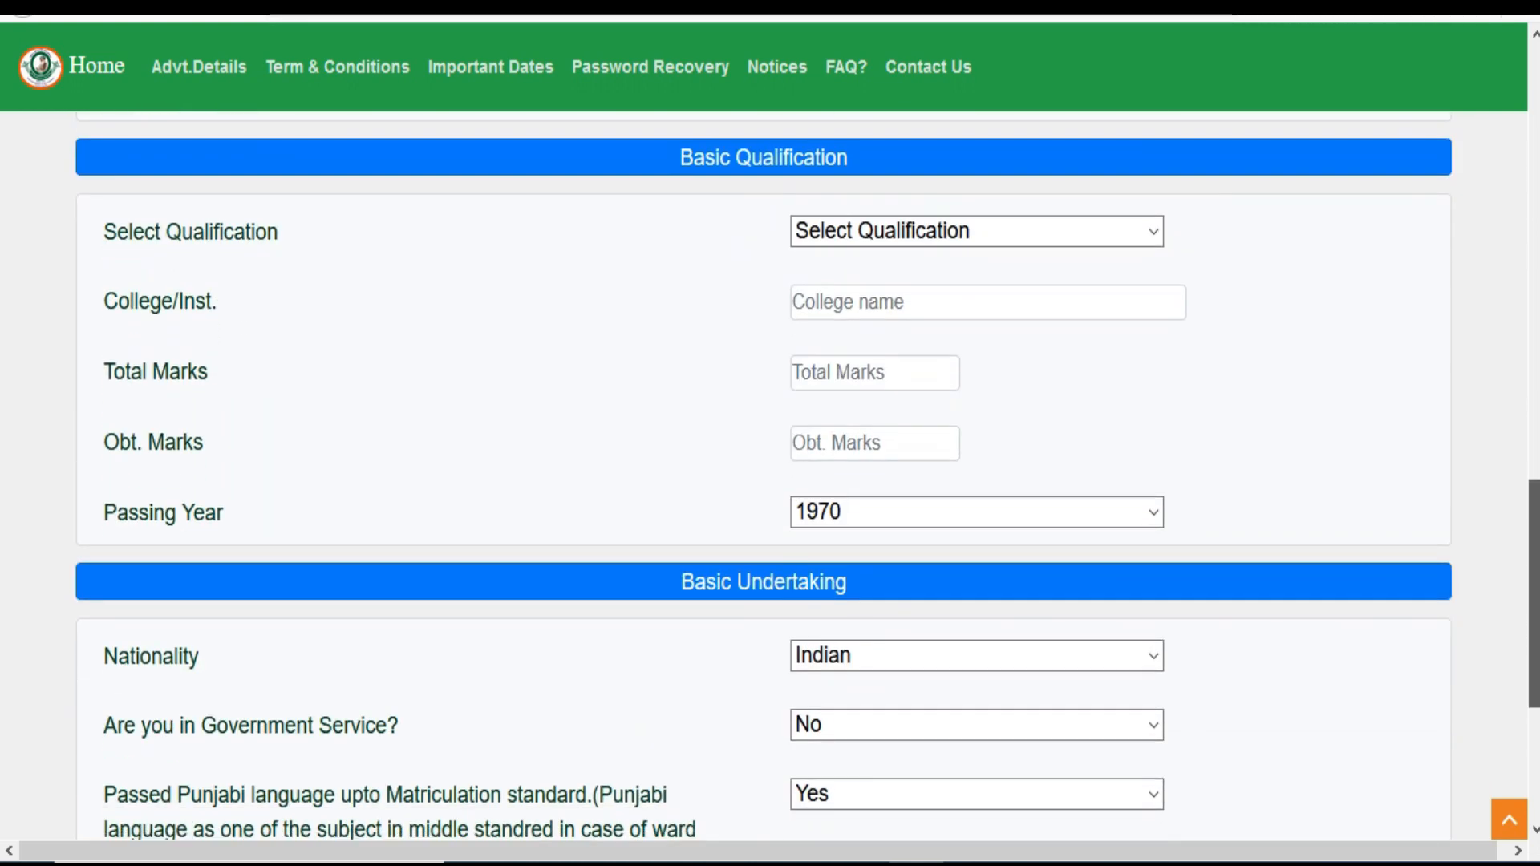
pyautogui.scroll(5, 807, 477)
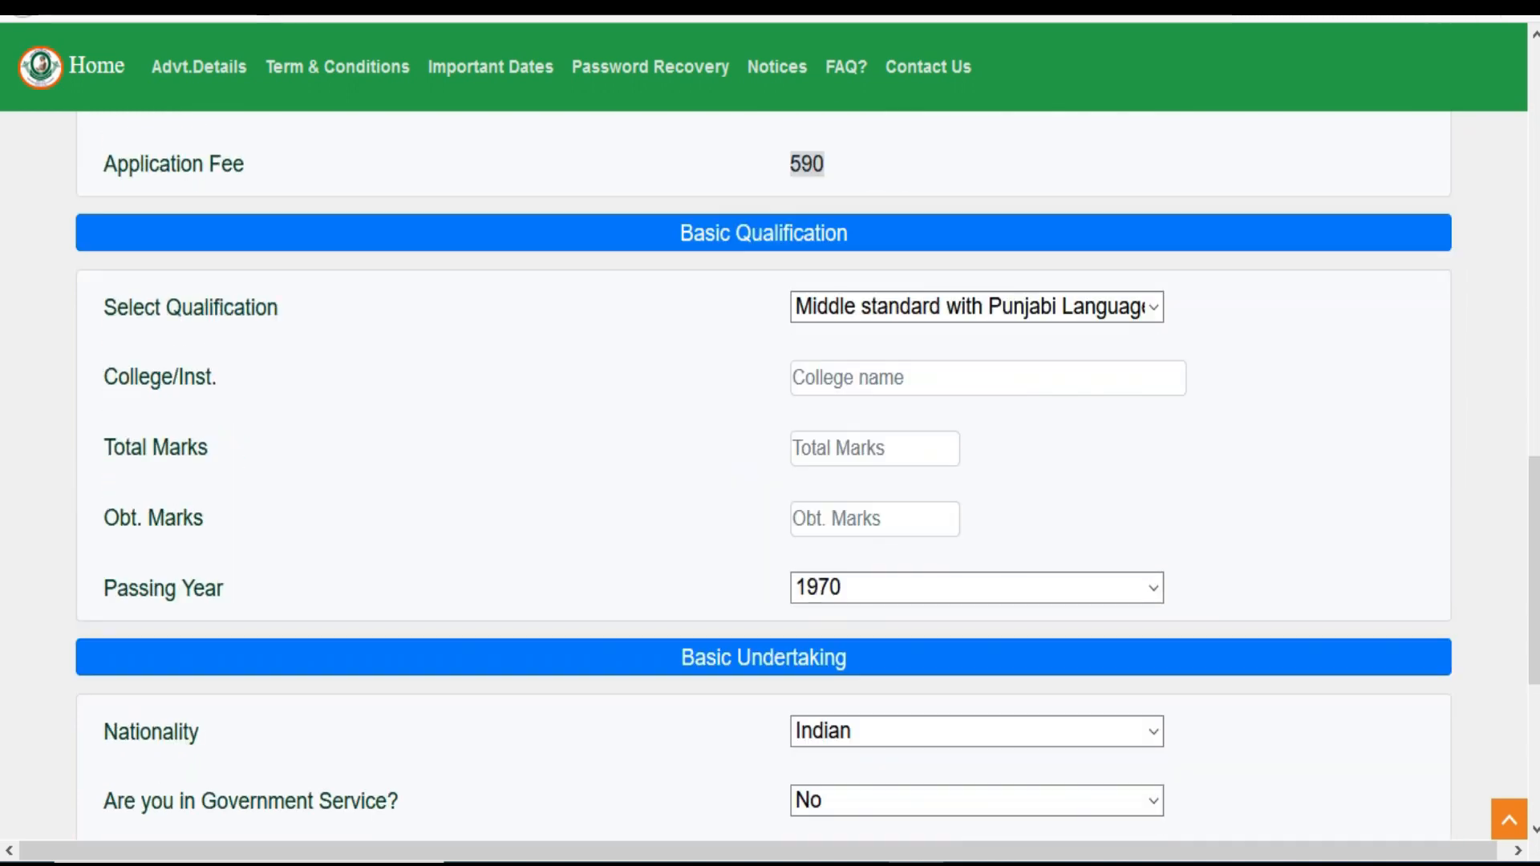
pyautogui.scroll(-1, 1361, 484)
# Enter RKS SCHOOL, total marks 500, obtained marks 400 and passing year 2012
pyautogui.click(993, 301)
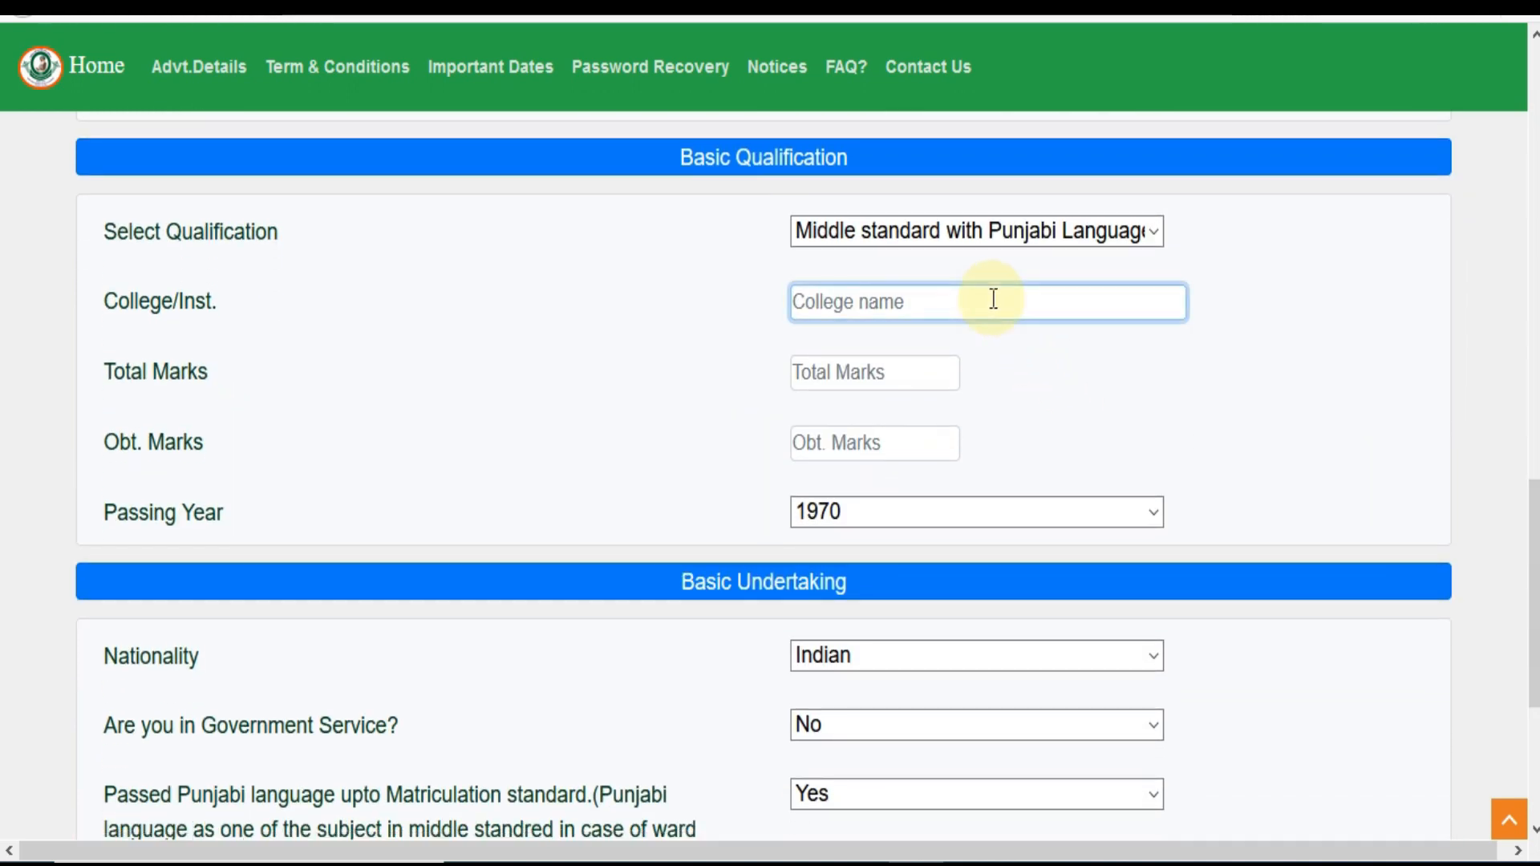
pyautogui.write('R')
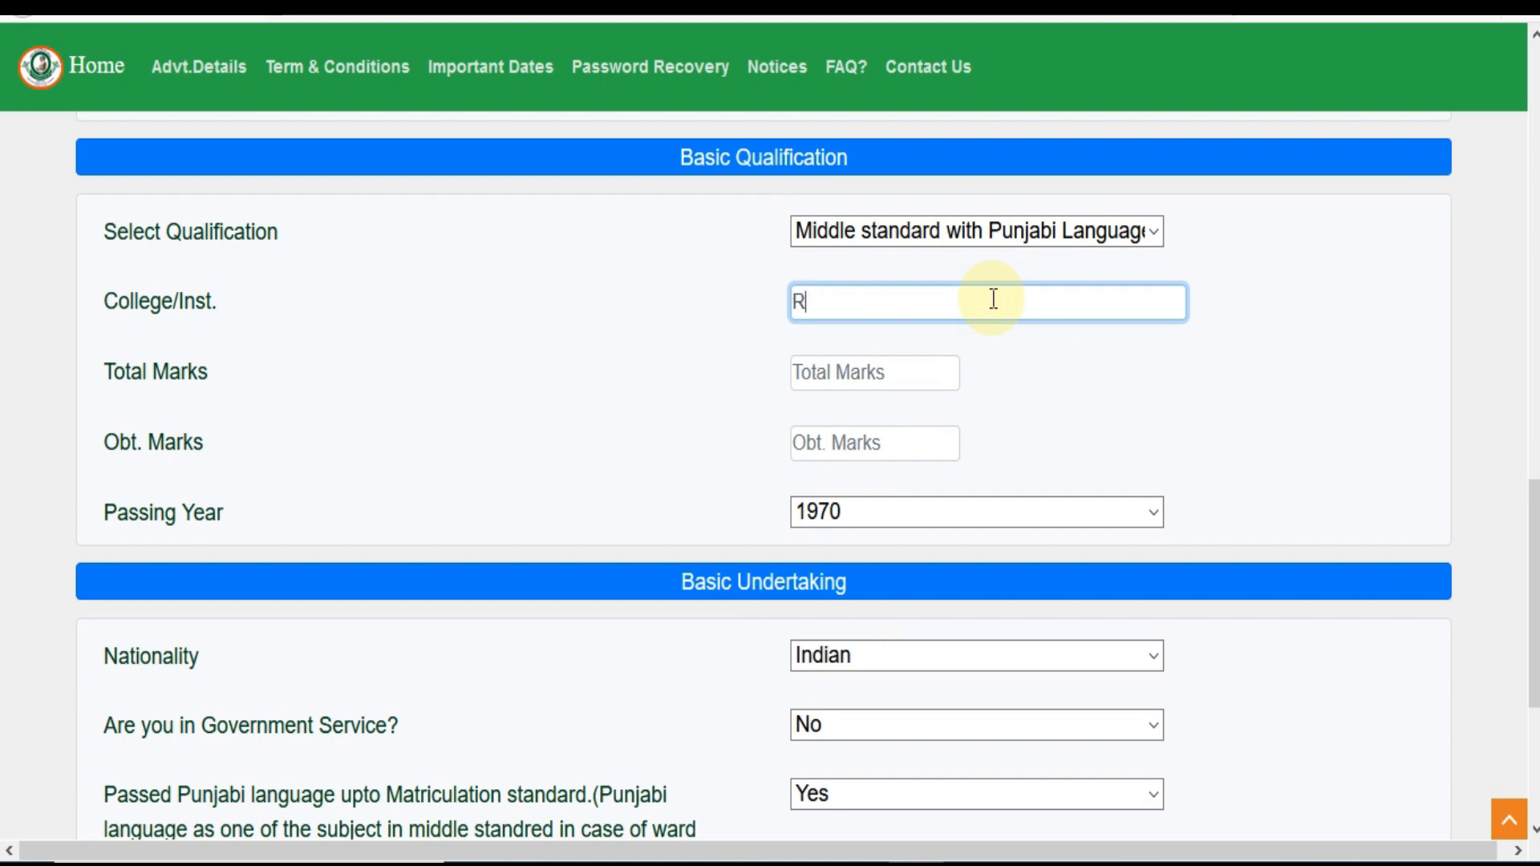
pyautogui.write('KS SCHOOL')
pyautogui.click(913, 370)
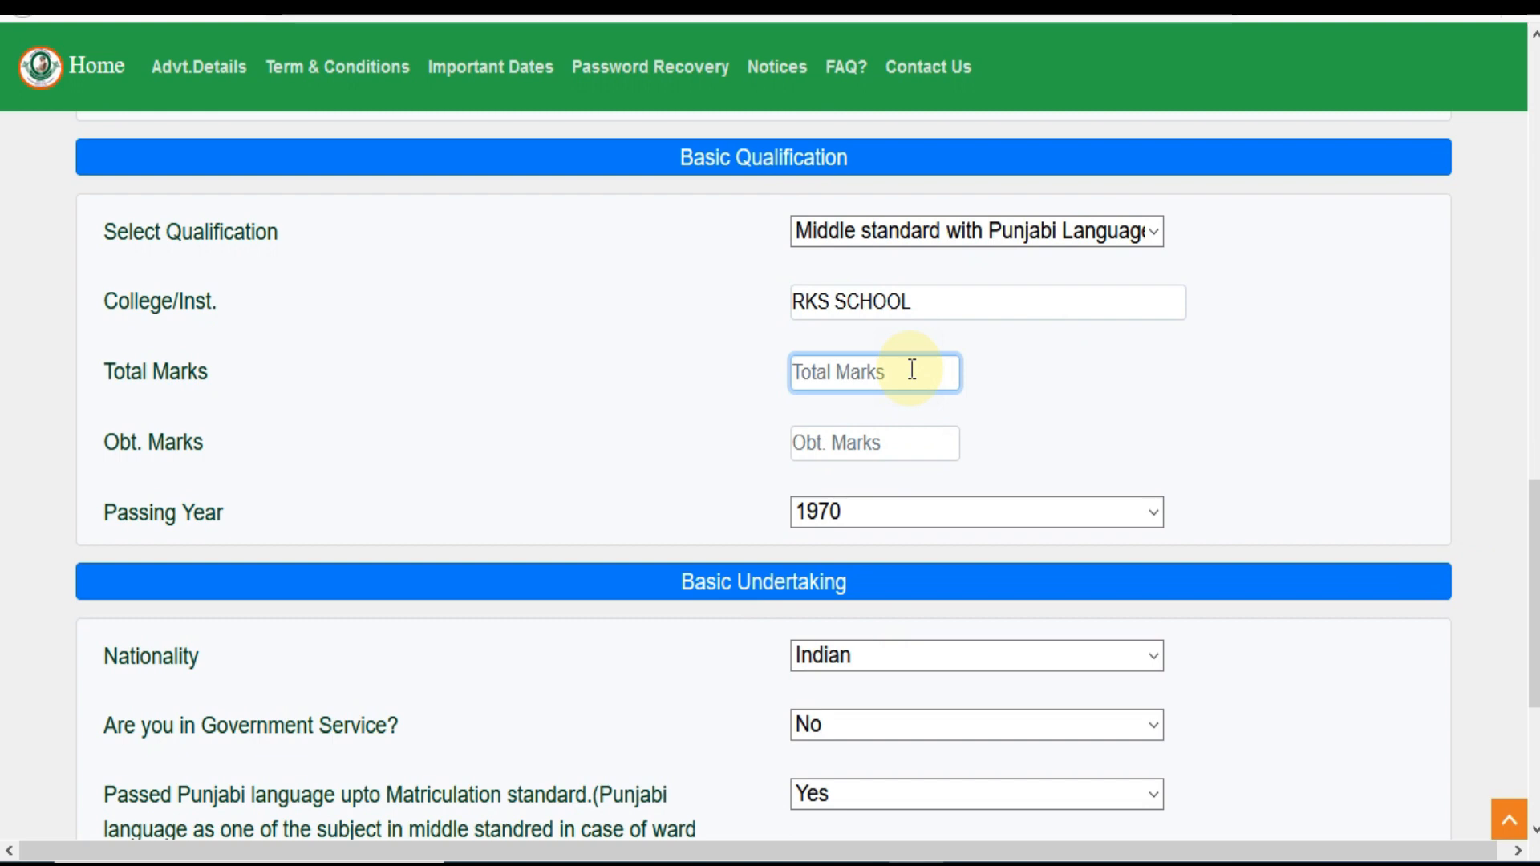
pyautogui.write('500')
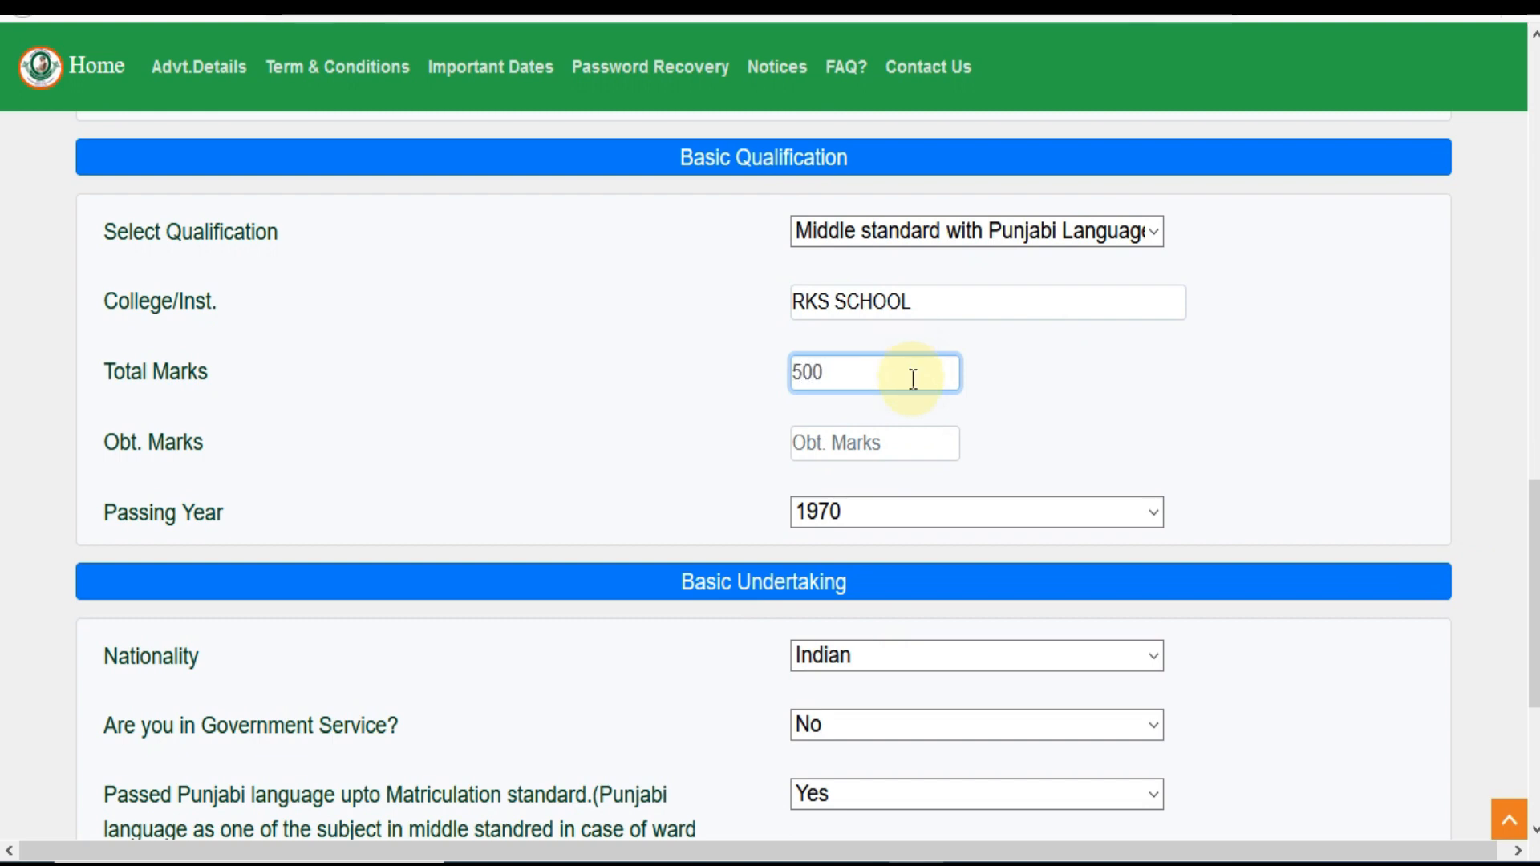
pyautogui.click(895, 458)
pyautogui.write('400')
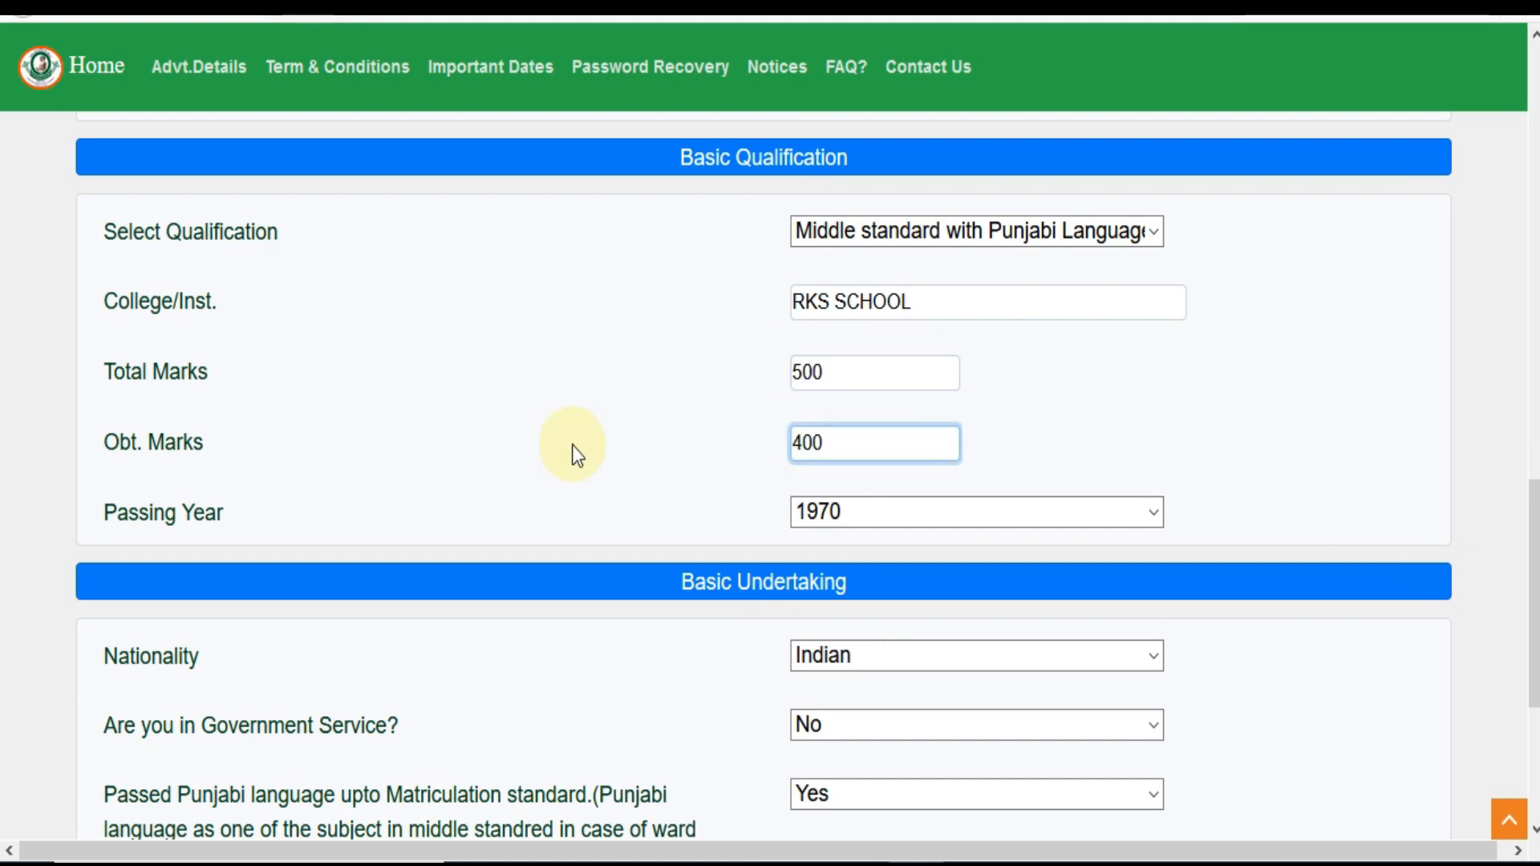
pyautogui.click(819, 514)
pyautogui.write('2012')
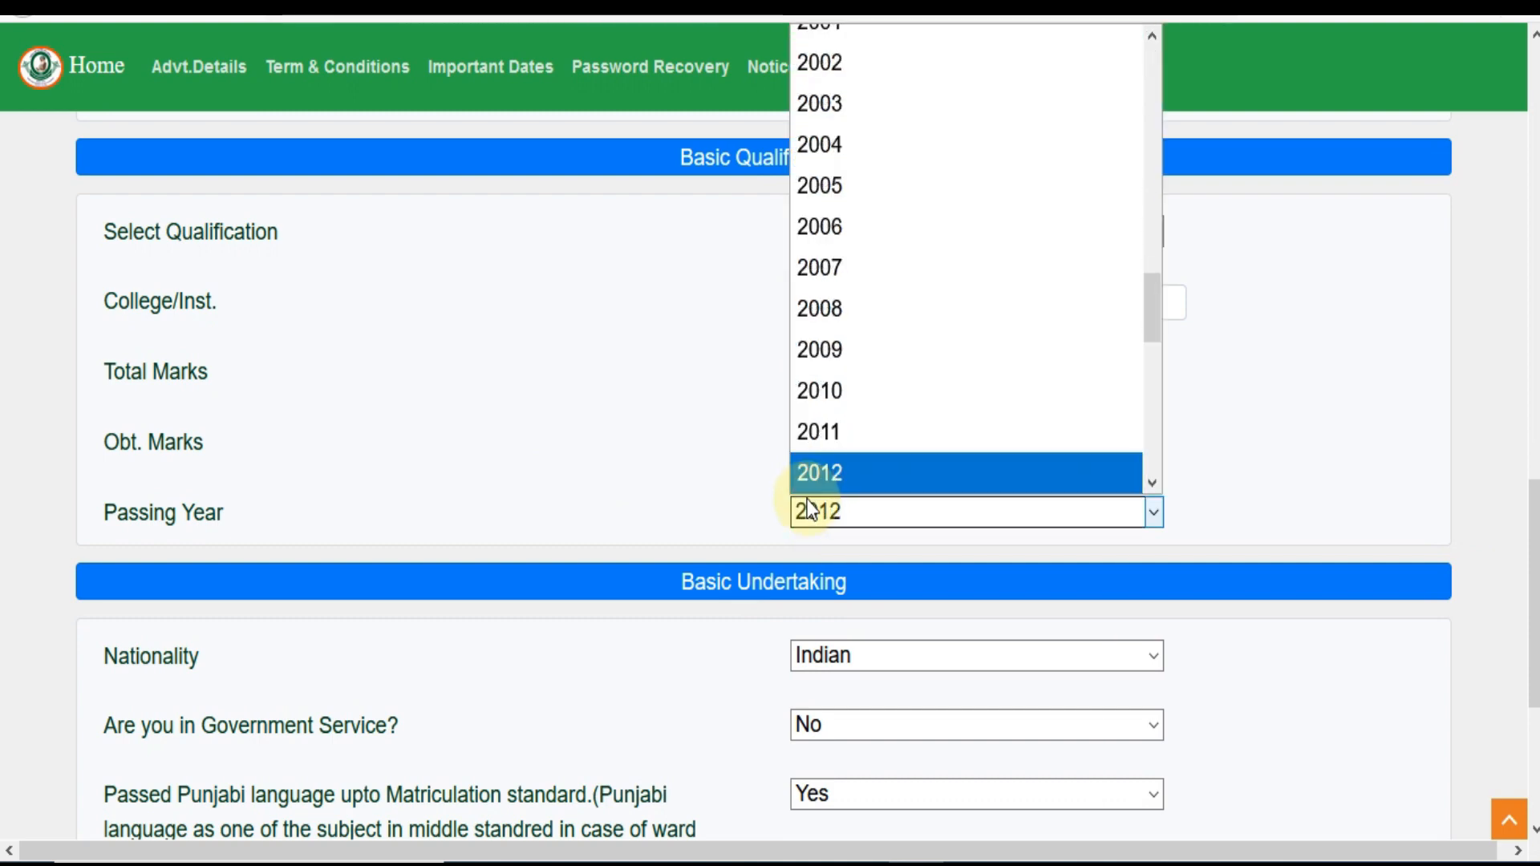
pyautogui.click(730, 464)
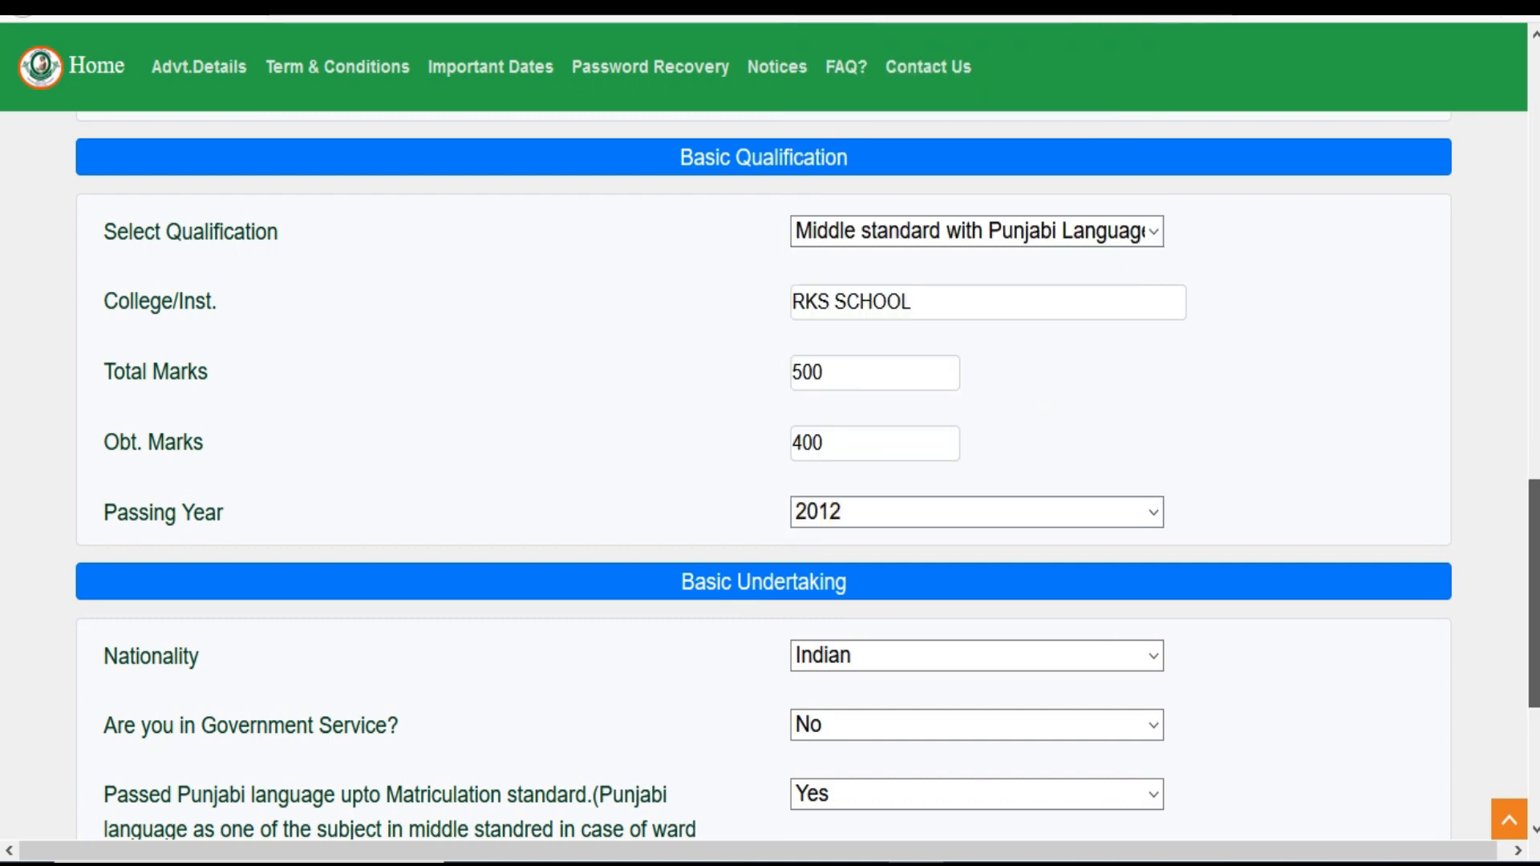
pyautogui.scroll(-4, 1519, 704)
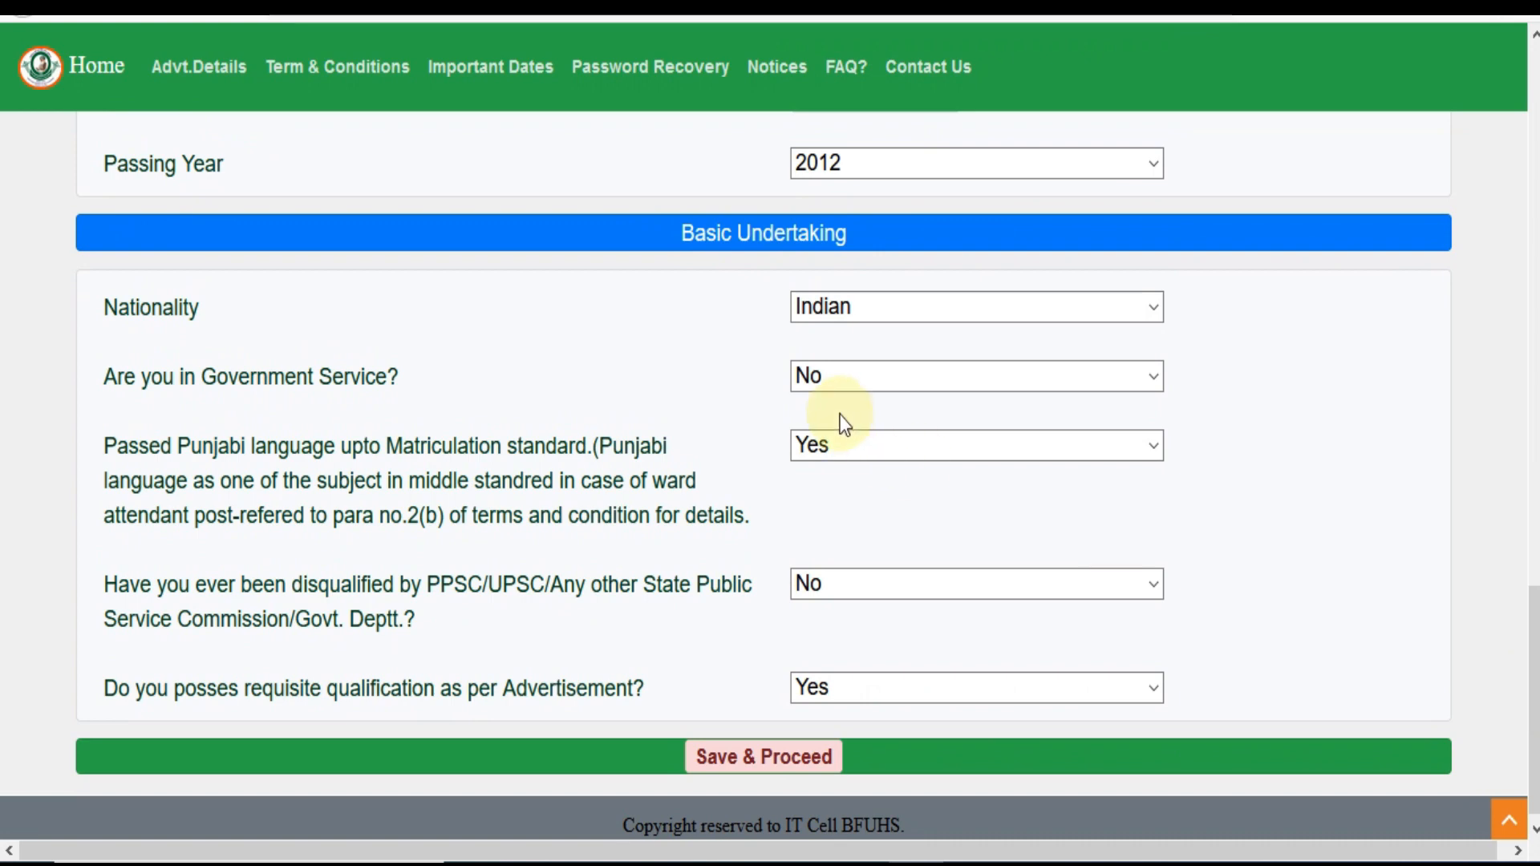
# Keep nationality Indian, government service No, and Punjabi language Yes
pyautogui.click(854, 307)
pyautogui.click(687, 349)
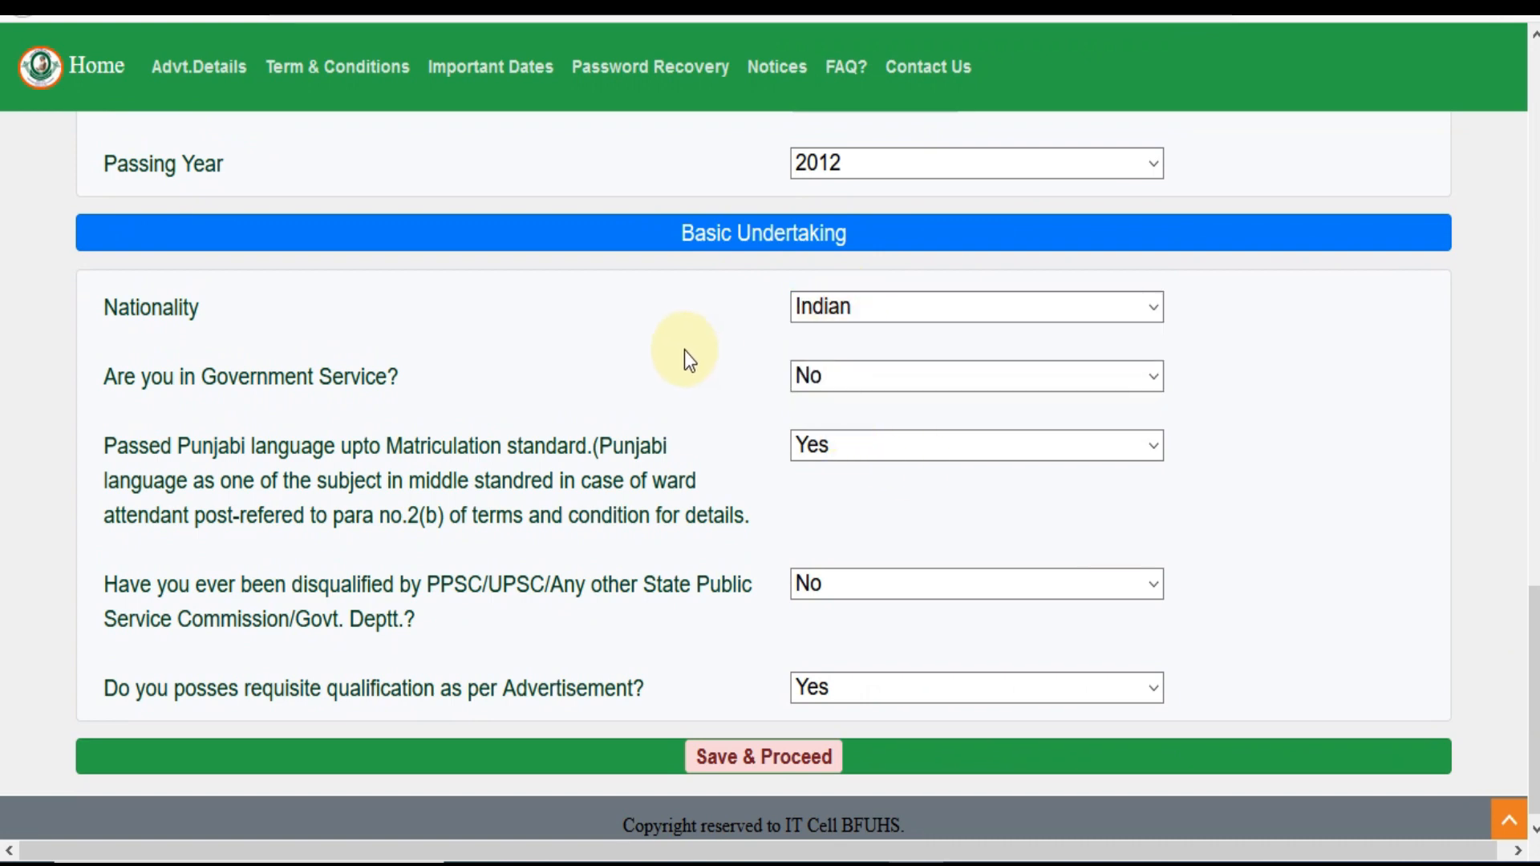
pyautogui.click(832, 376)
pyautogui.click(829, 422)
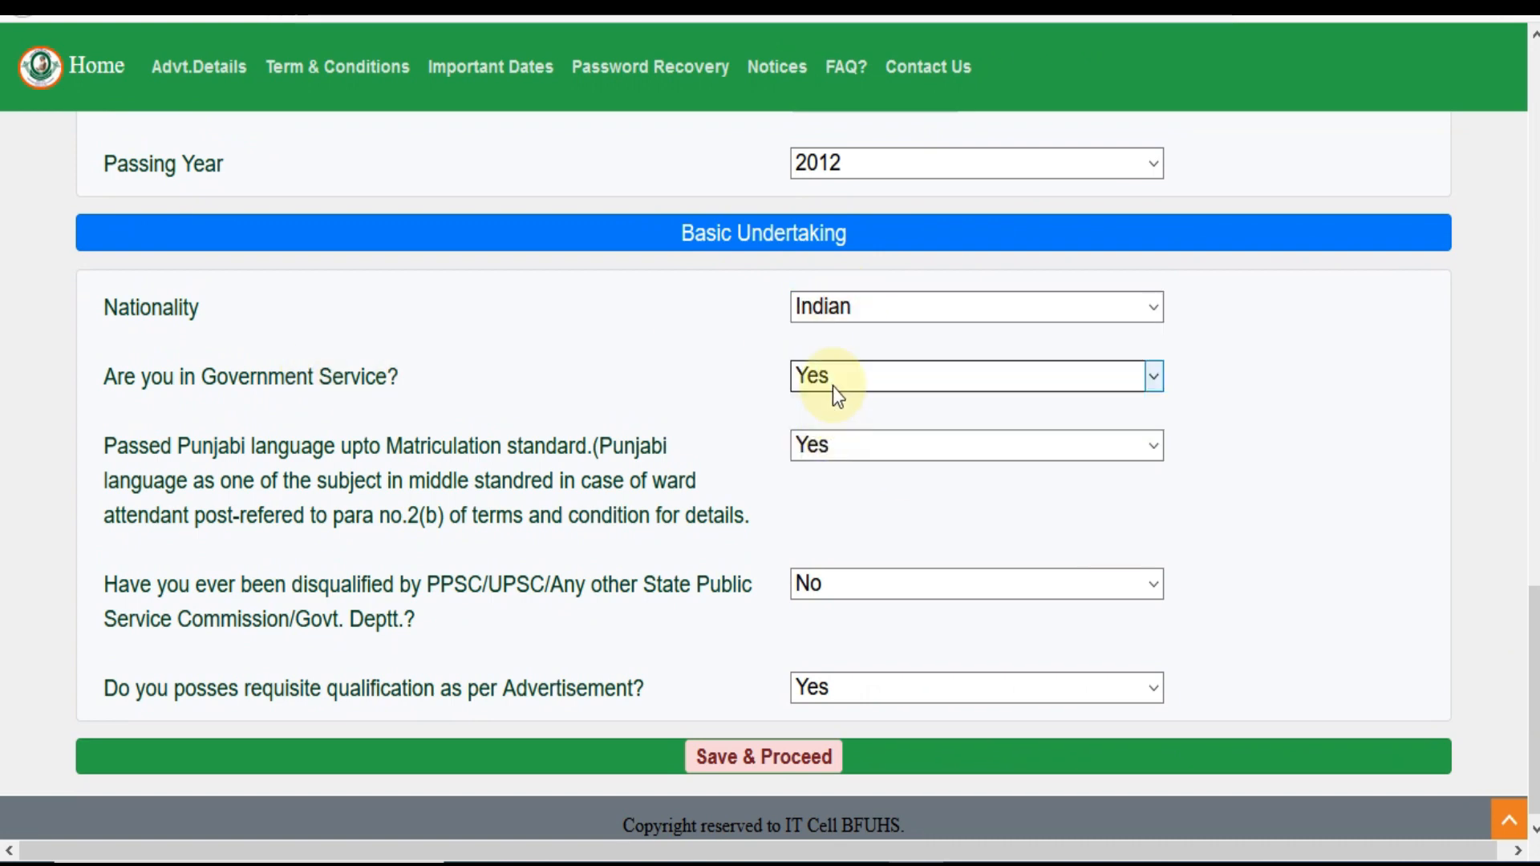
pyautogui.click(833, 384)
pyautogui.click(829, 453)
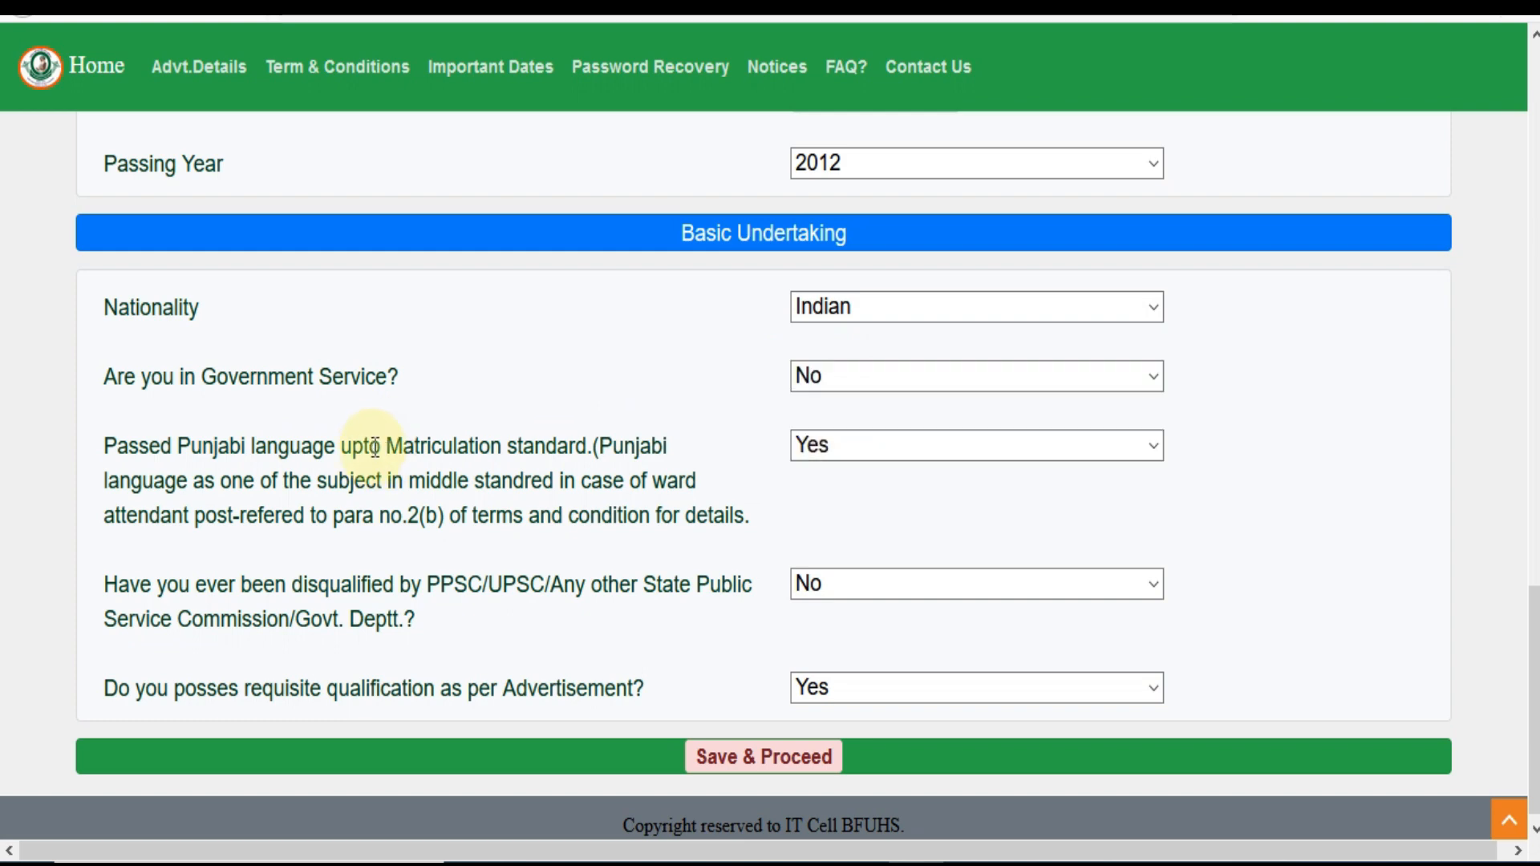
pyautogui.click(831, 457)
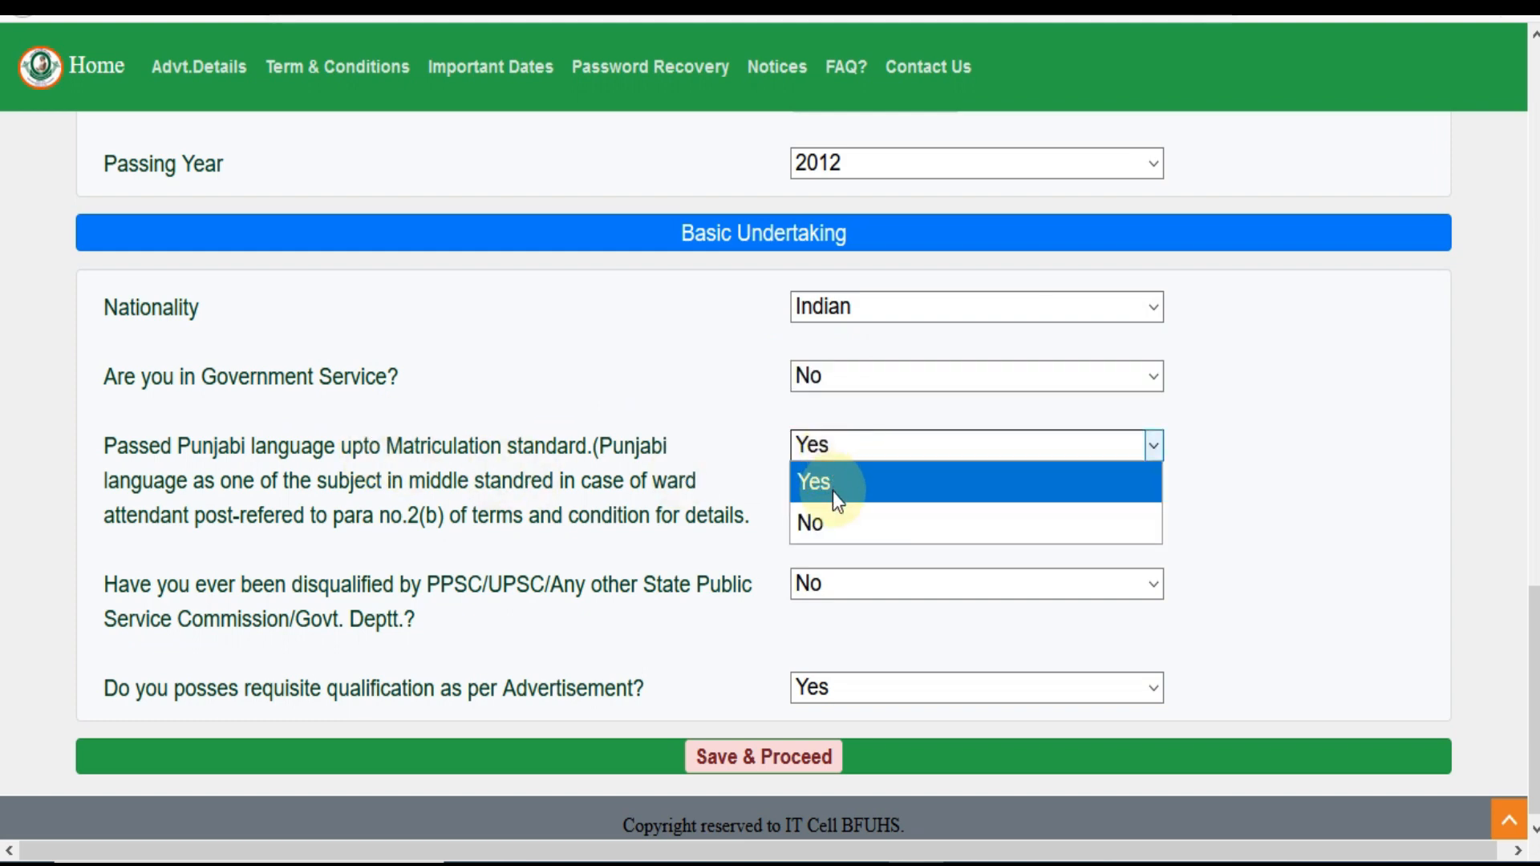
pyautogui.click(747, 461)
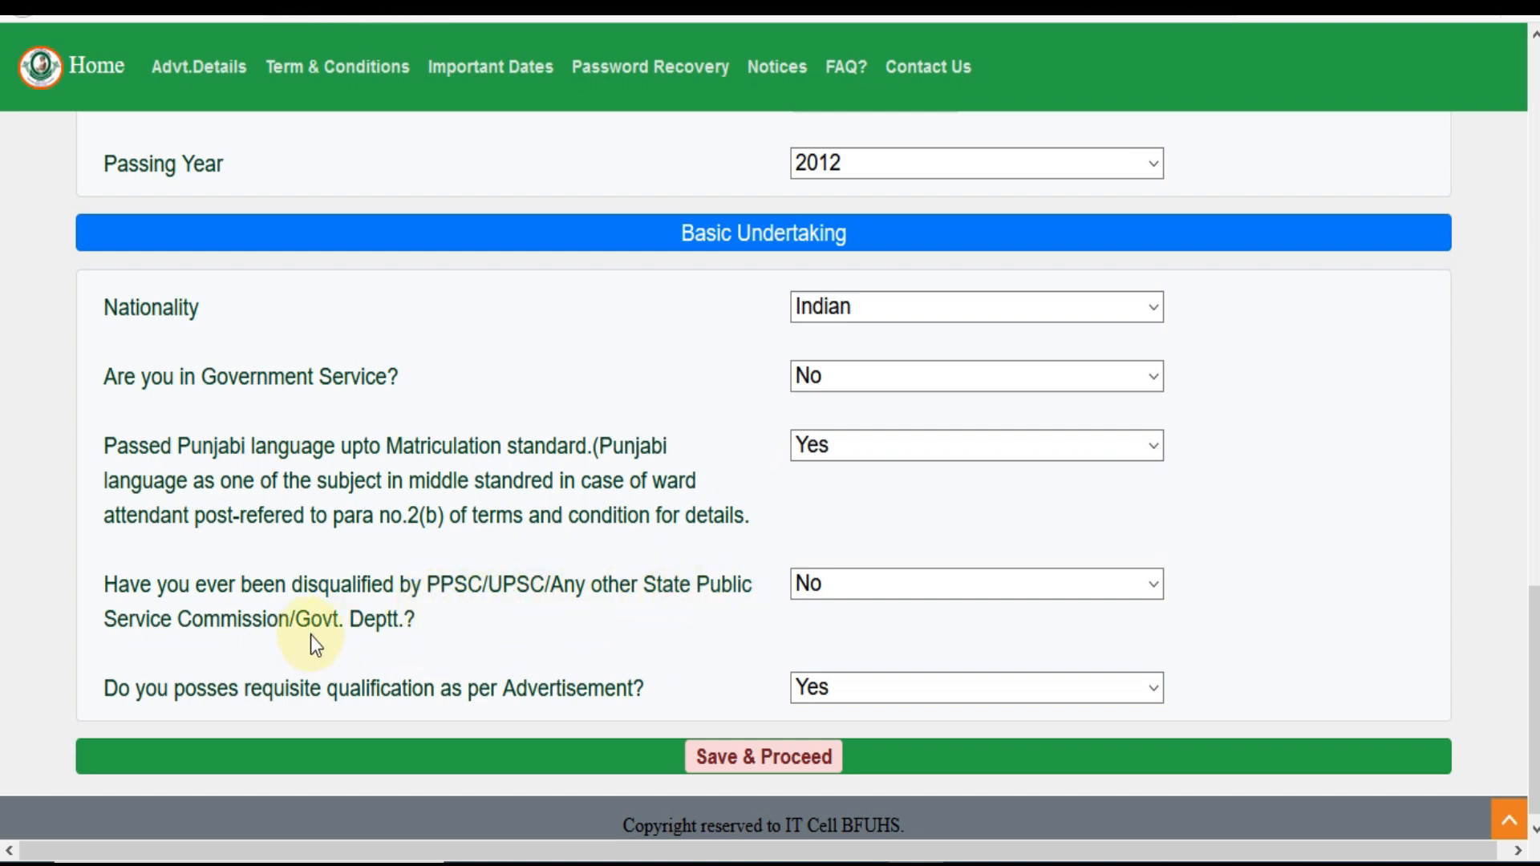
# Answer No to the disqualification question and save the registration form
pyautogui.click(899, 594)
pyautogui.click(709, 624)
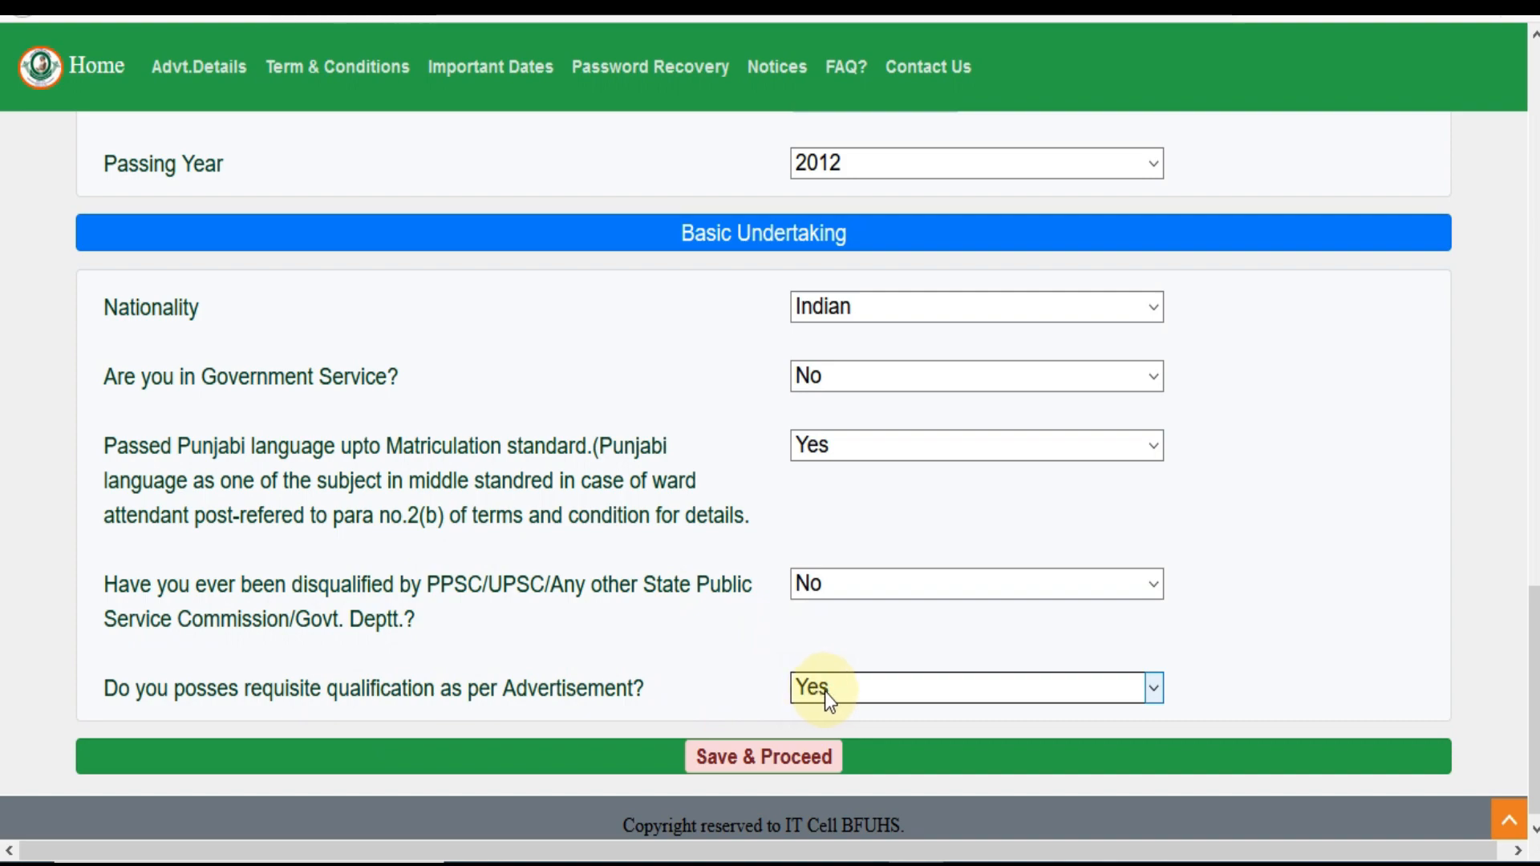
pyautogui.moveTo(1534, 700)
pyautogui.mouseDown()
pyautogui.moveTo(1534, 240)
pyautogui.moveTo(1534, 704)
pyautogui.mouseUp()
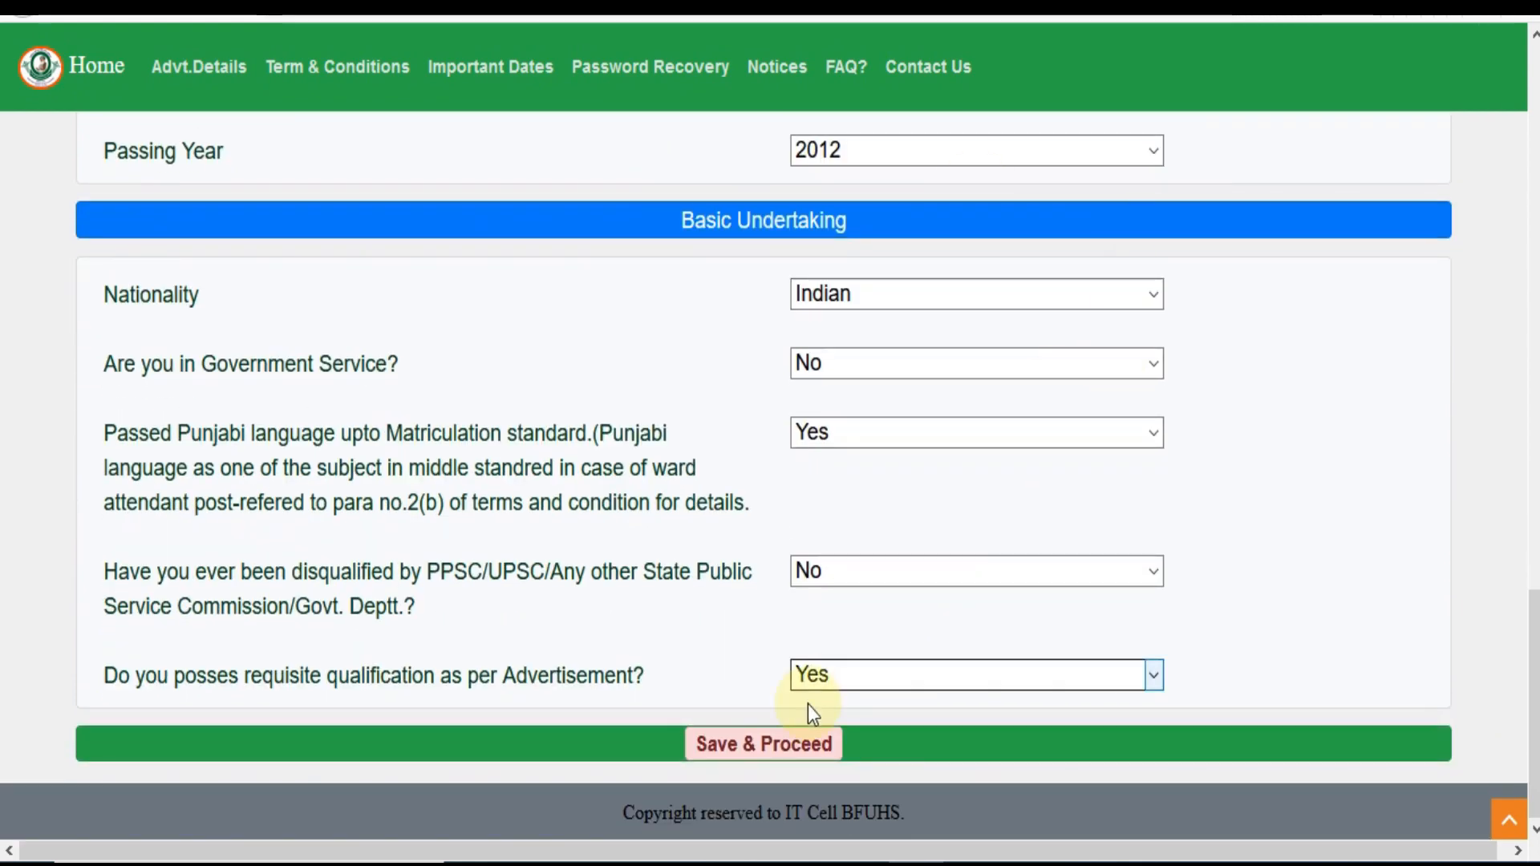
pyautogui.click(775, 751)
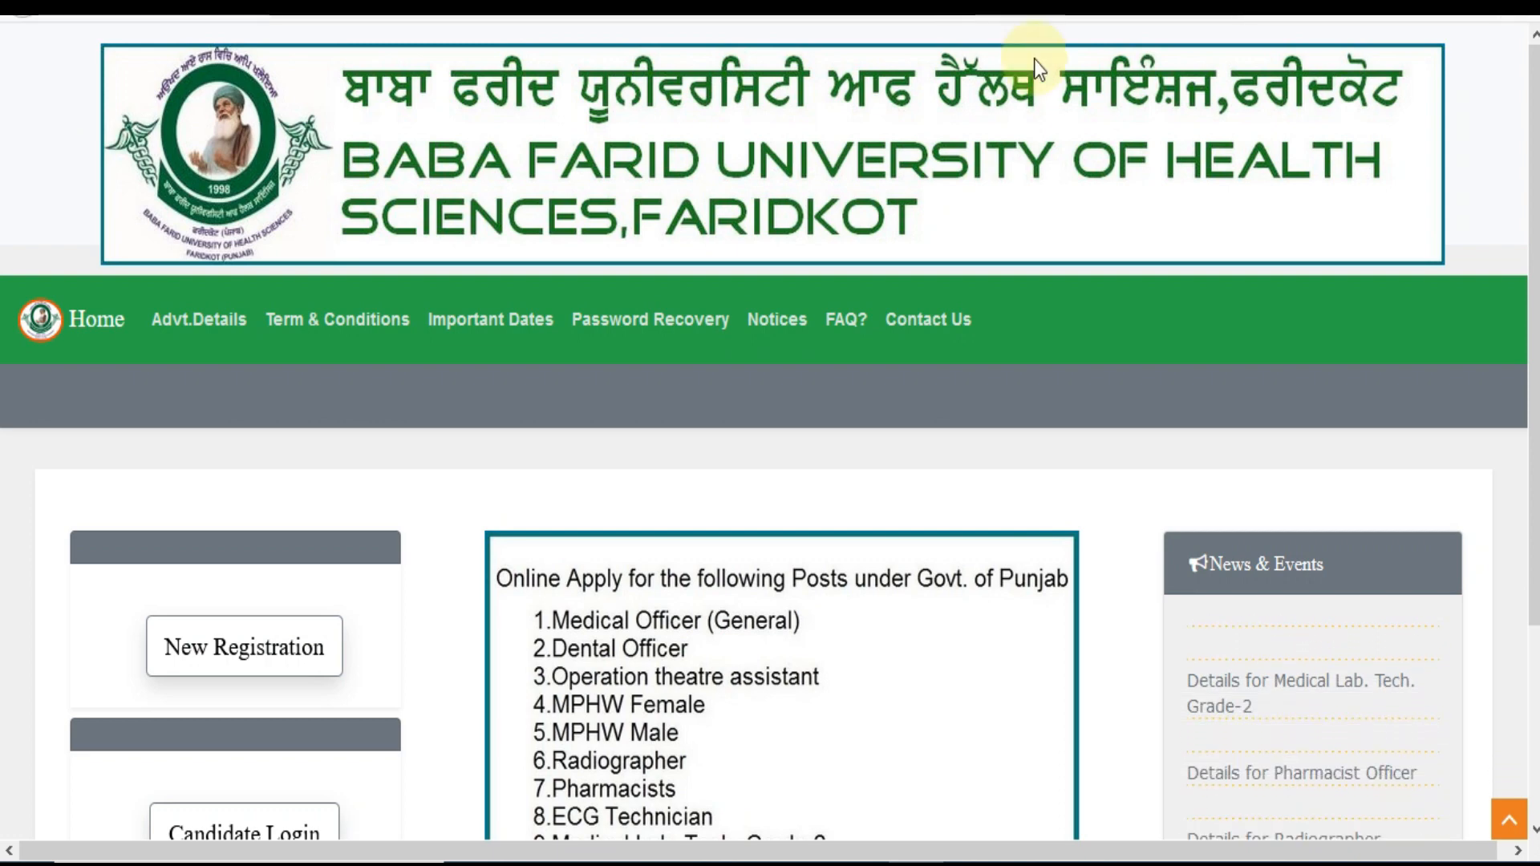
# Go from the portal home page to the Candidate Login page
pyautogui.scroll(-3, 770, 434)
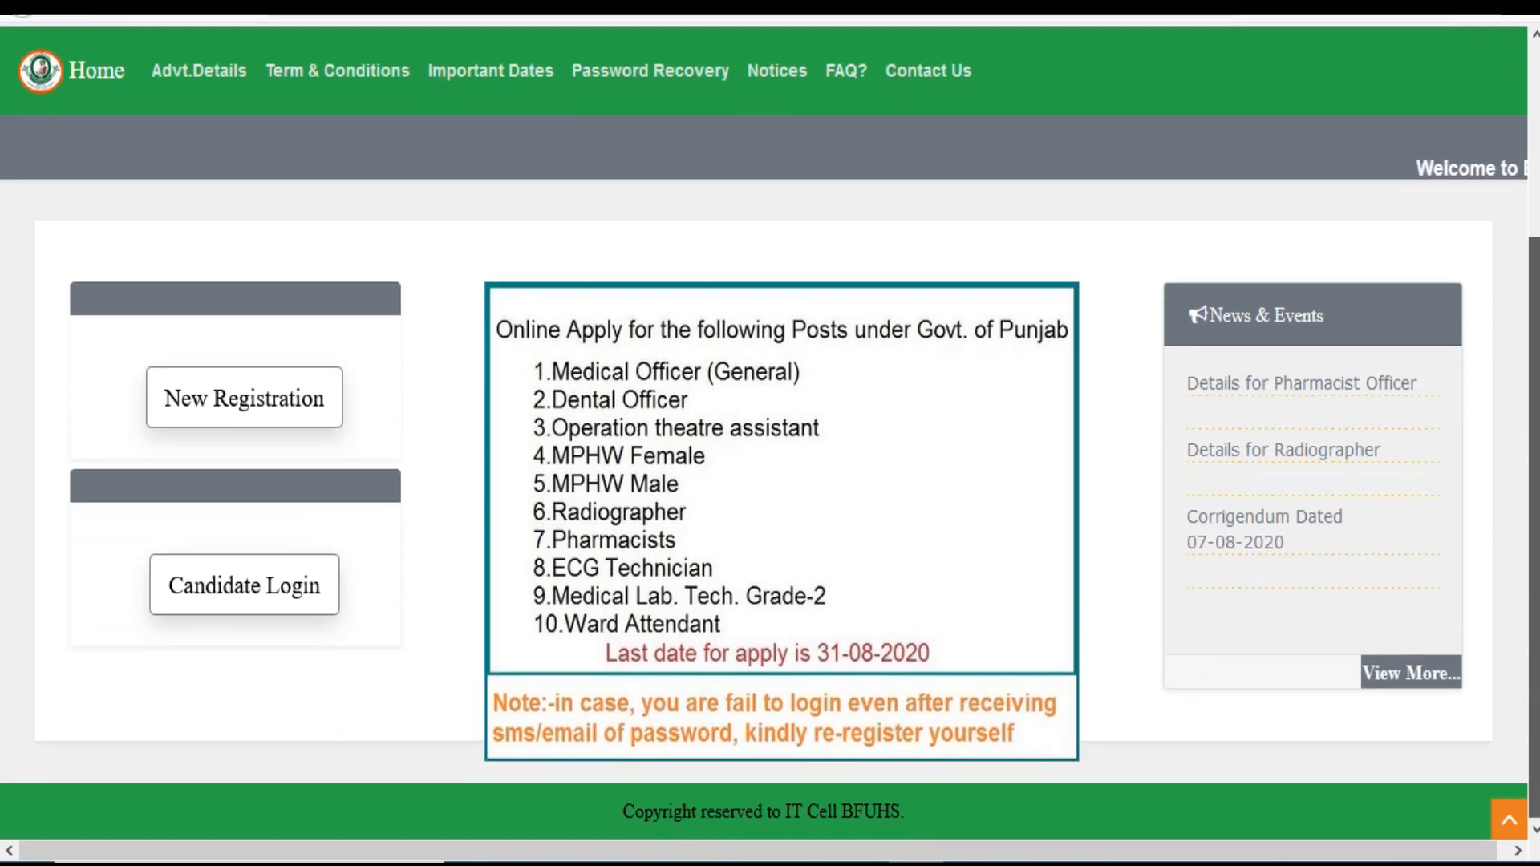
pyautogui.click(246, 612)
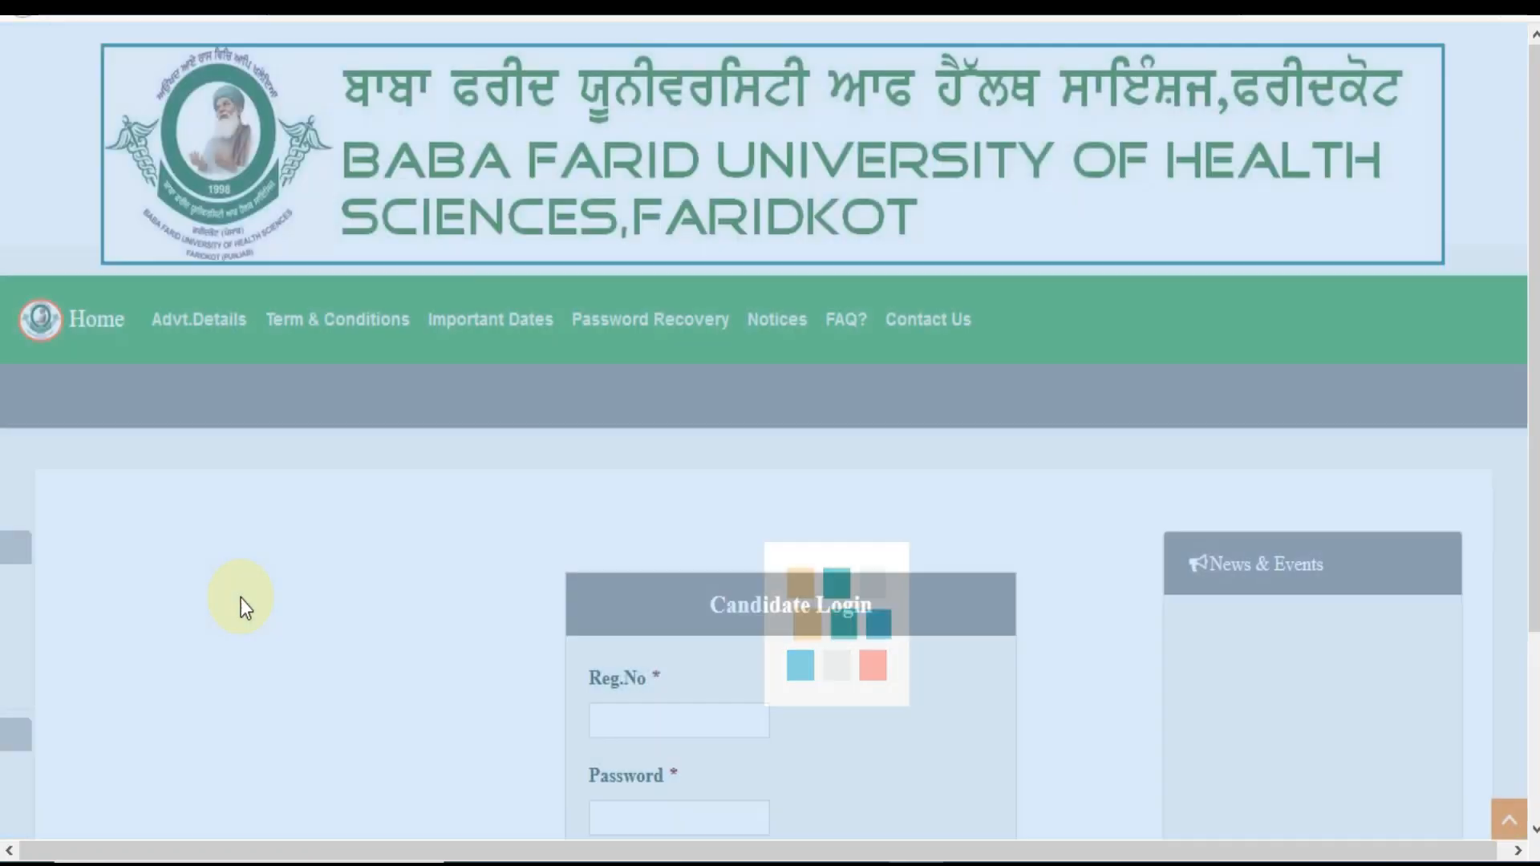
pyautogui.scroll(-3, 822, 559)
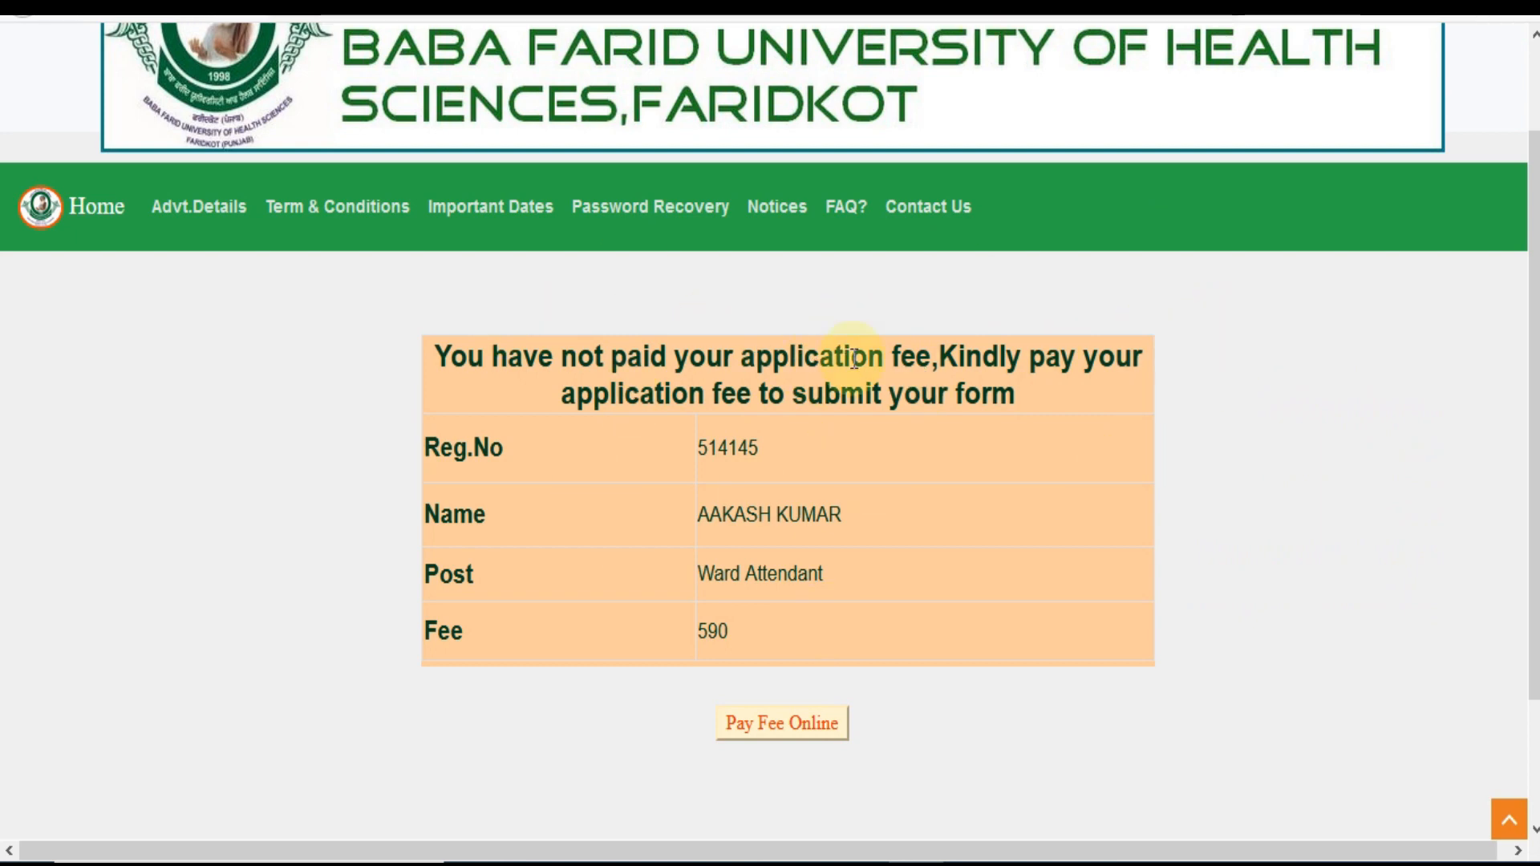
# Pay the application fee online, reaching the HDFC Bank gateway showing 590.00
pyautogui.click(796, 734)
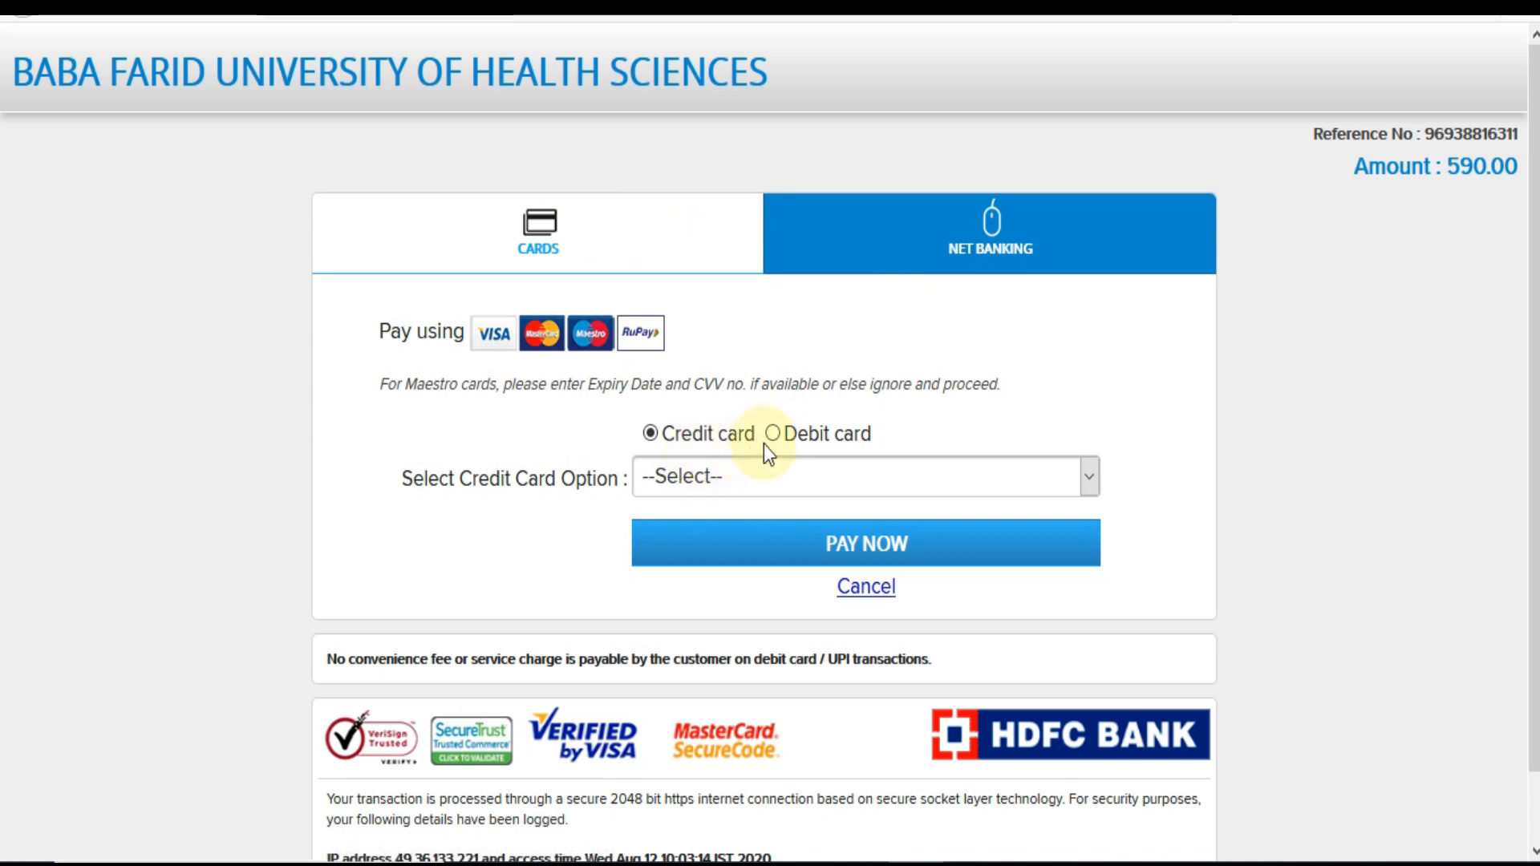
# Choose Debit card with Rupay Card as the card type on the HDFC gateway
pyautogui.click(755, 488)
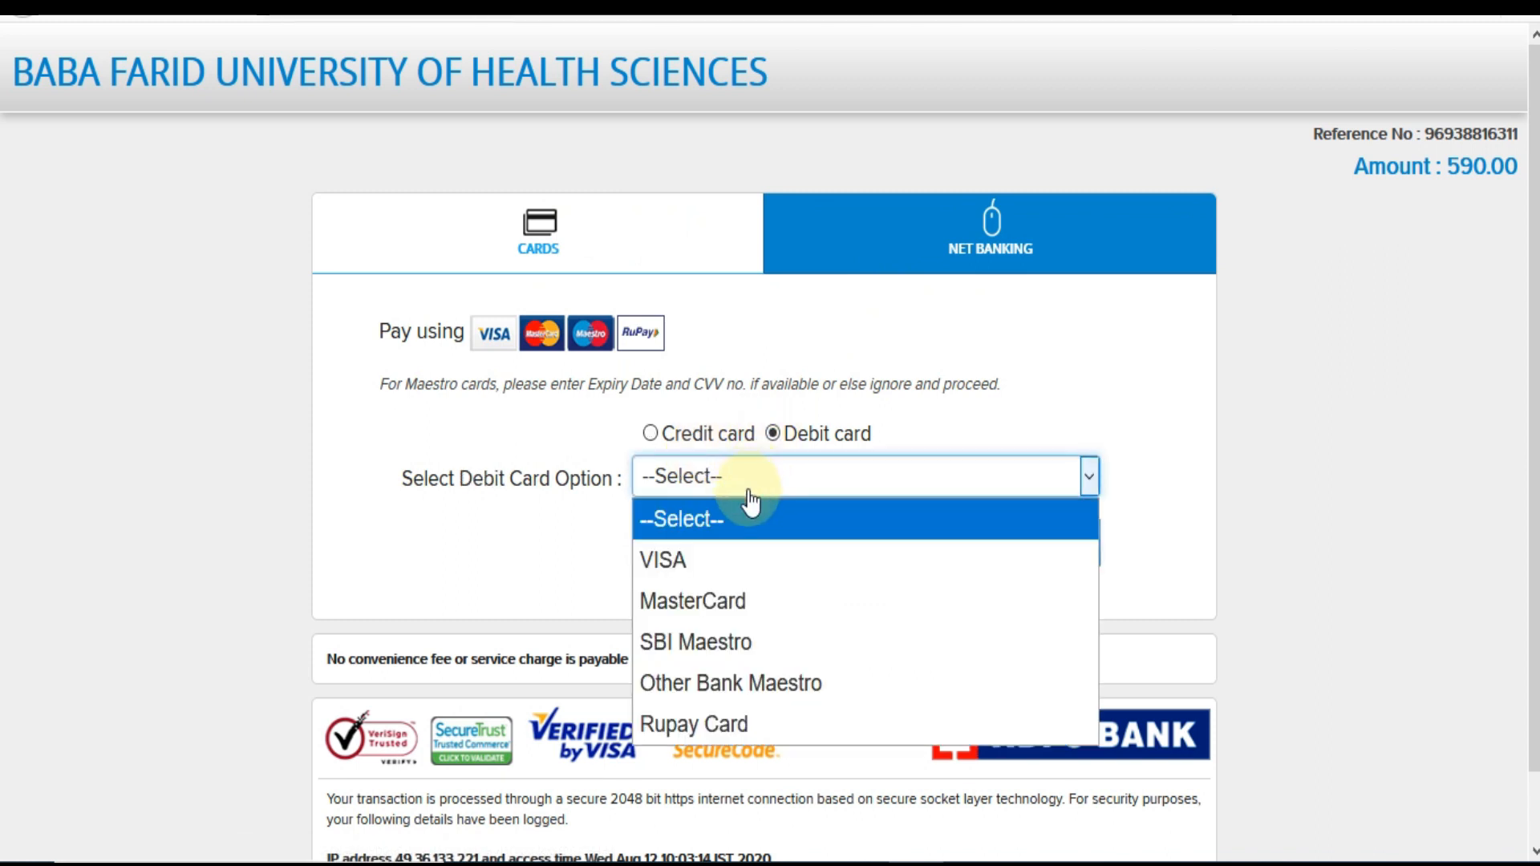
pyautogui.click(719, 724)
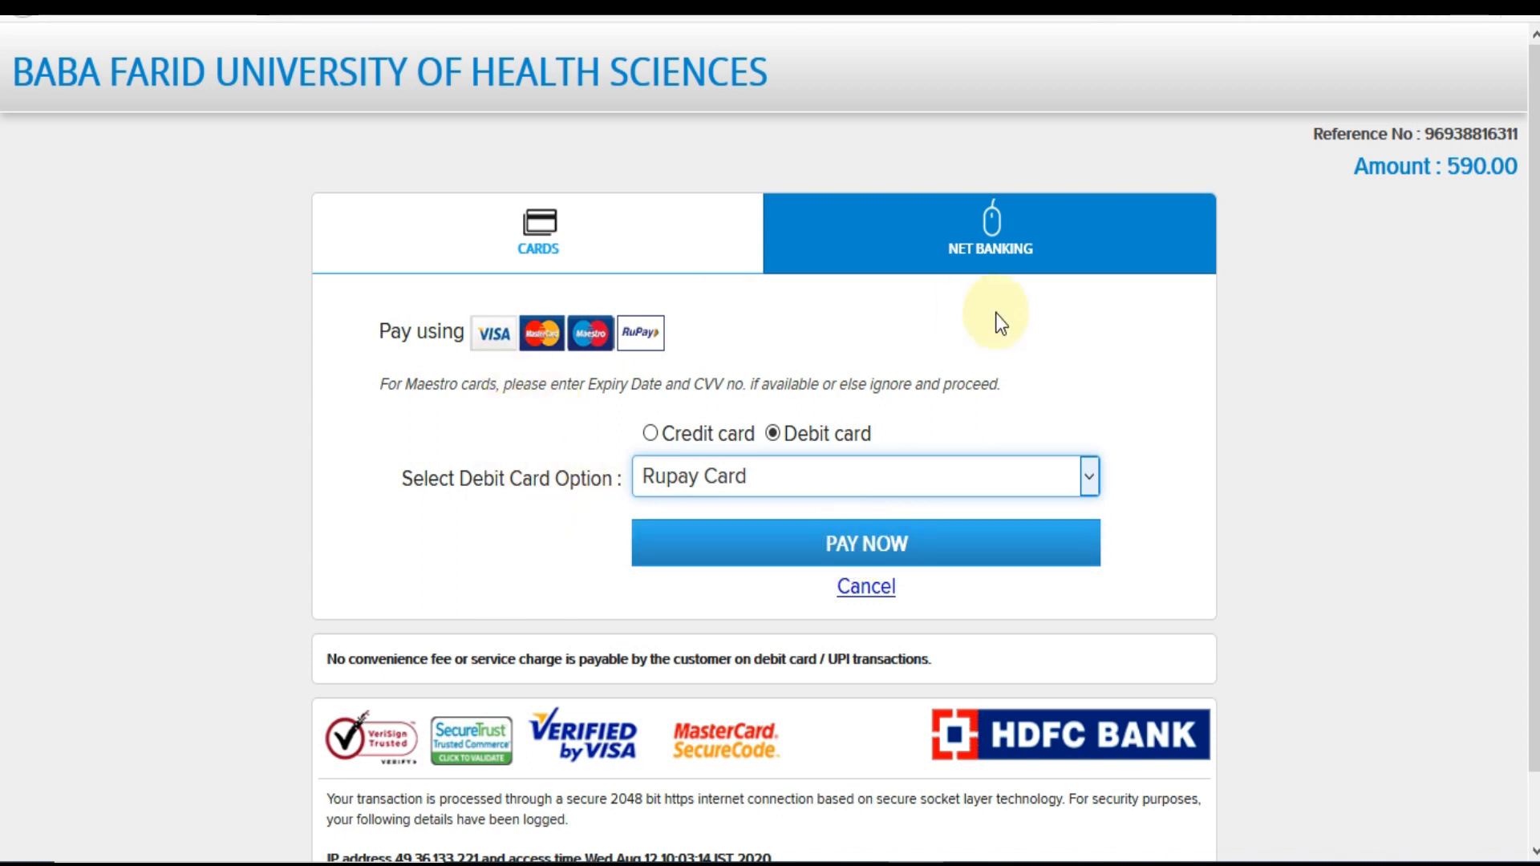
pyautogui.click(586, 253)
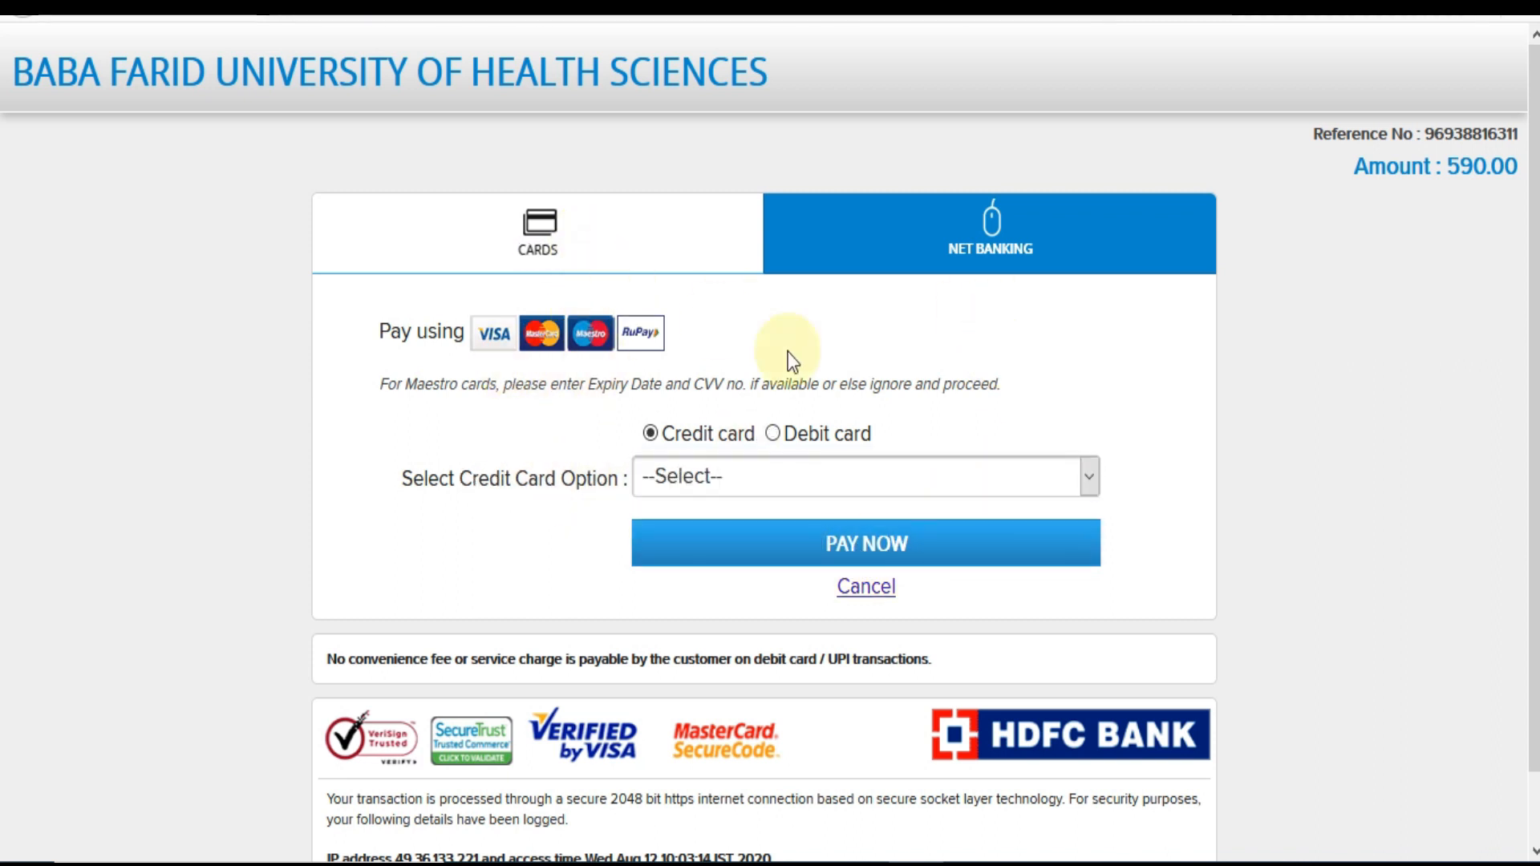
pyautogui.click(773, 434)
pyautogui.click(763, 475)
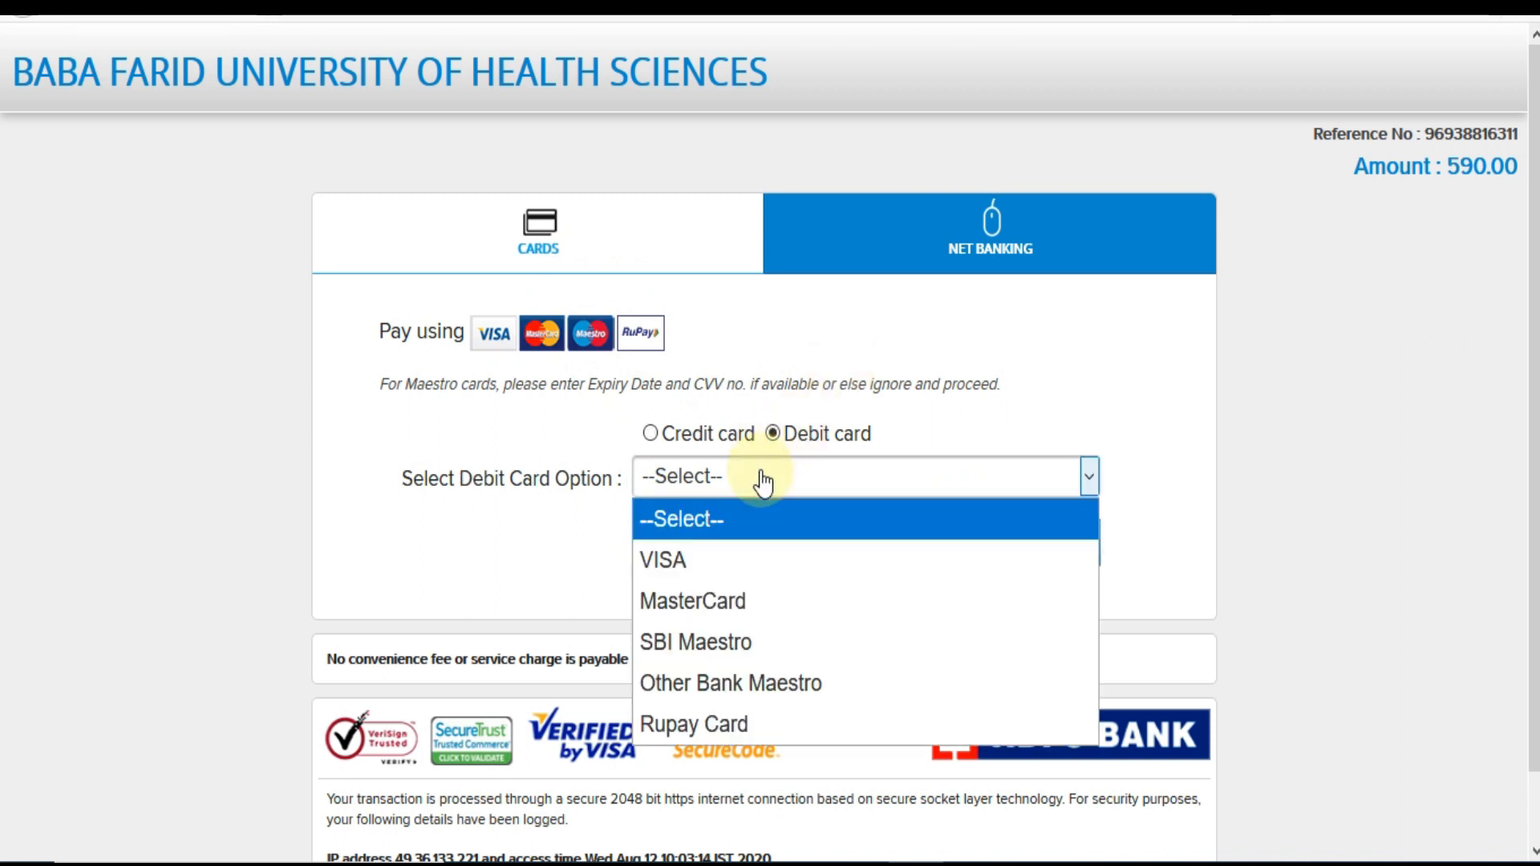
pyautogui.click(684, 719)
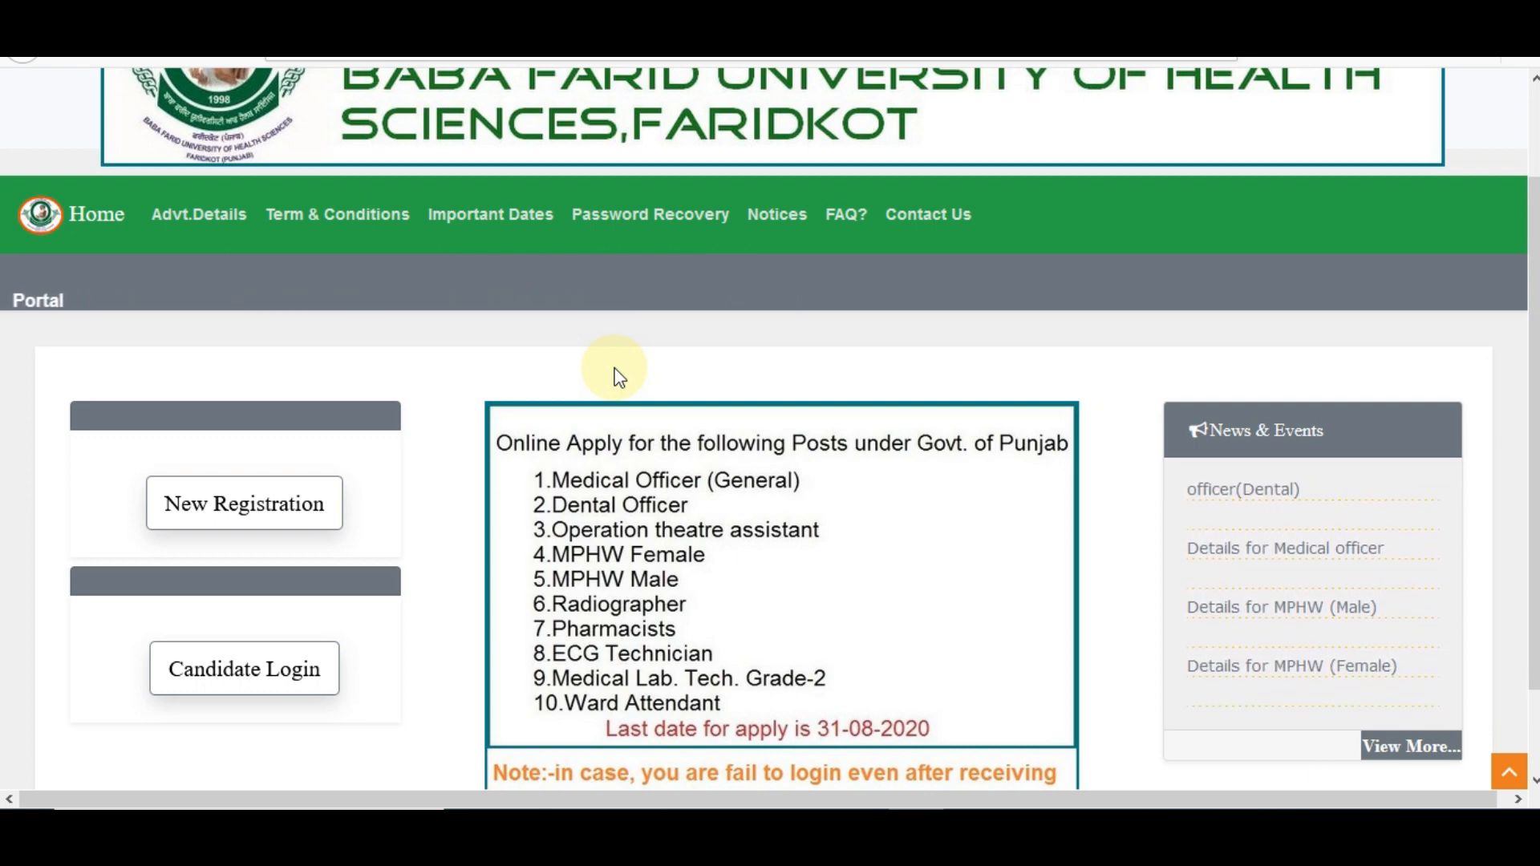
pyautogui.scroll(2, 770, 429)
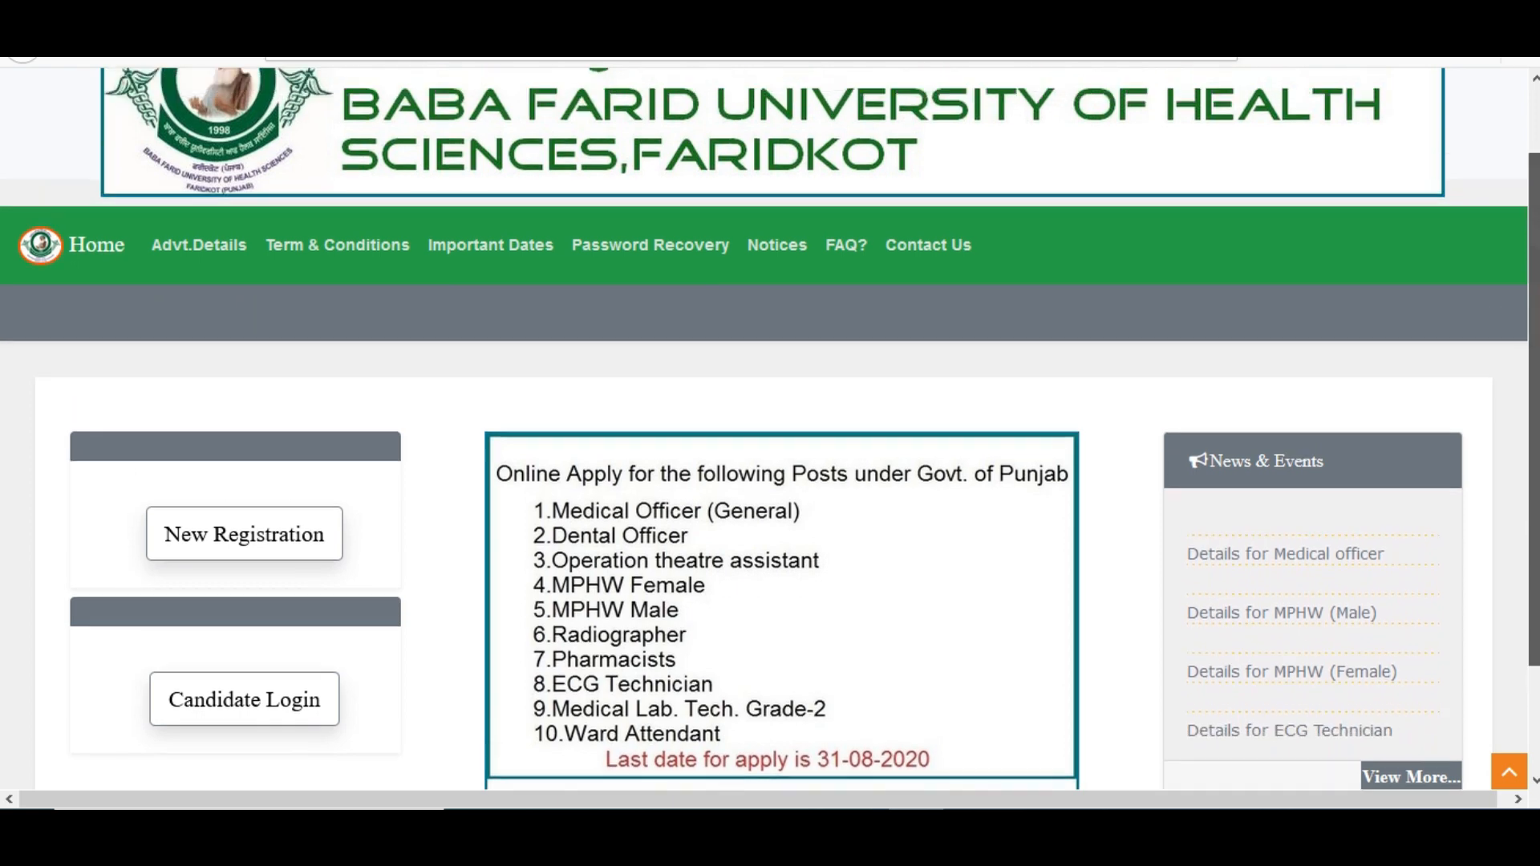